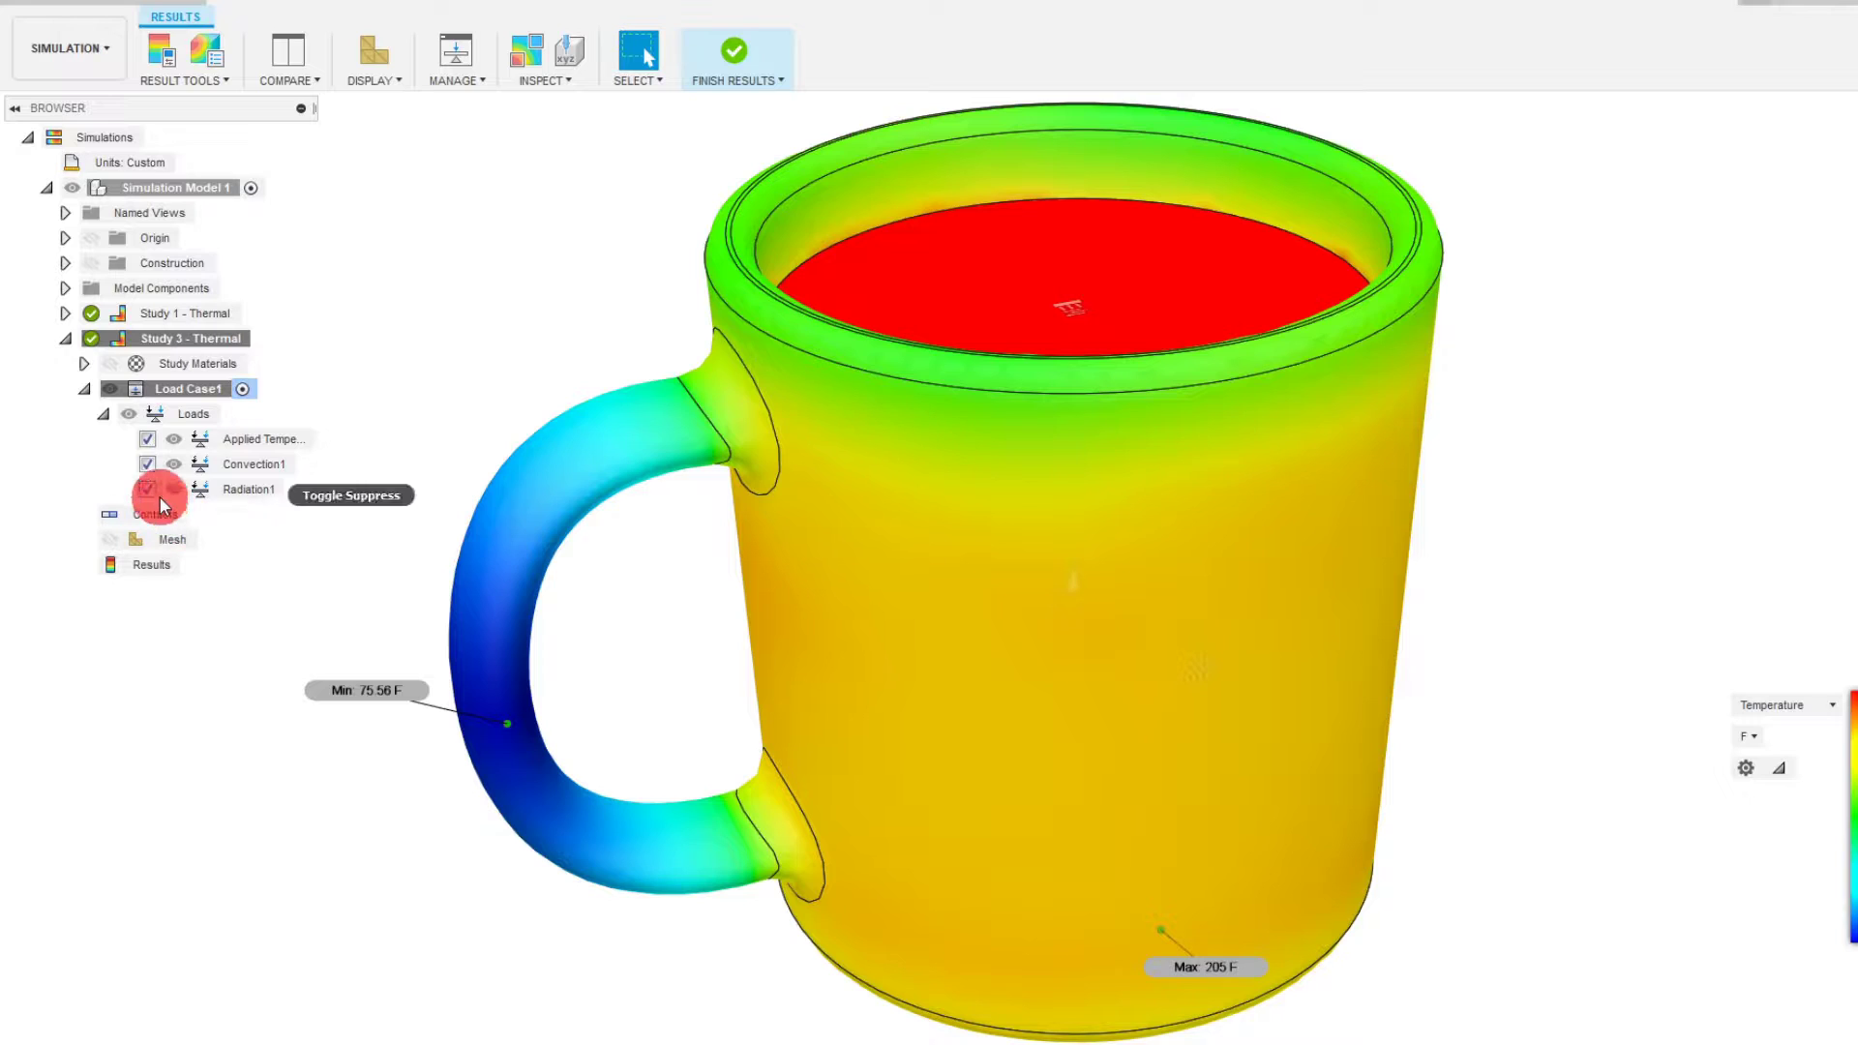
# - Open the contacts manager for Study 3 and check which geometry each contact set refers to
pyautogui.click(149, 518)
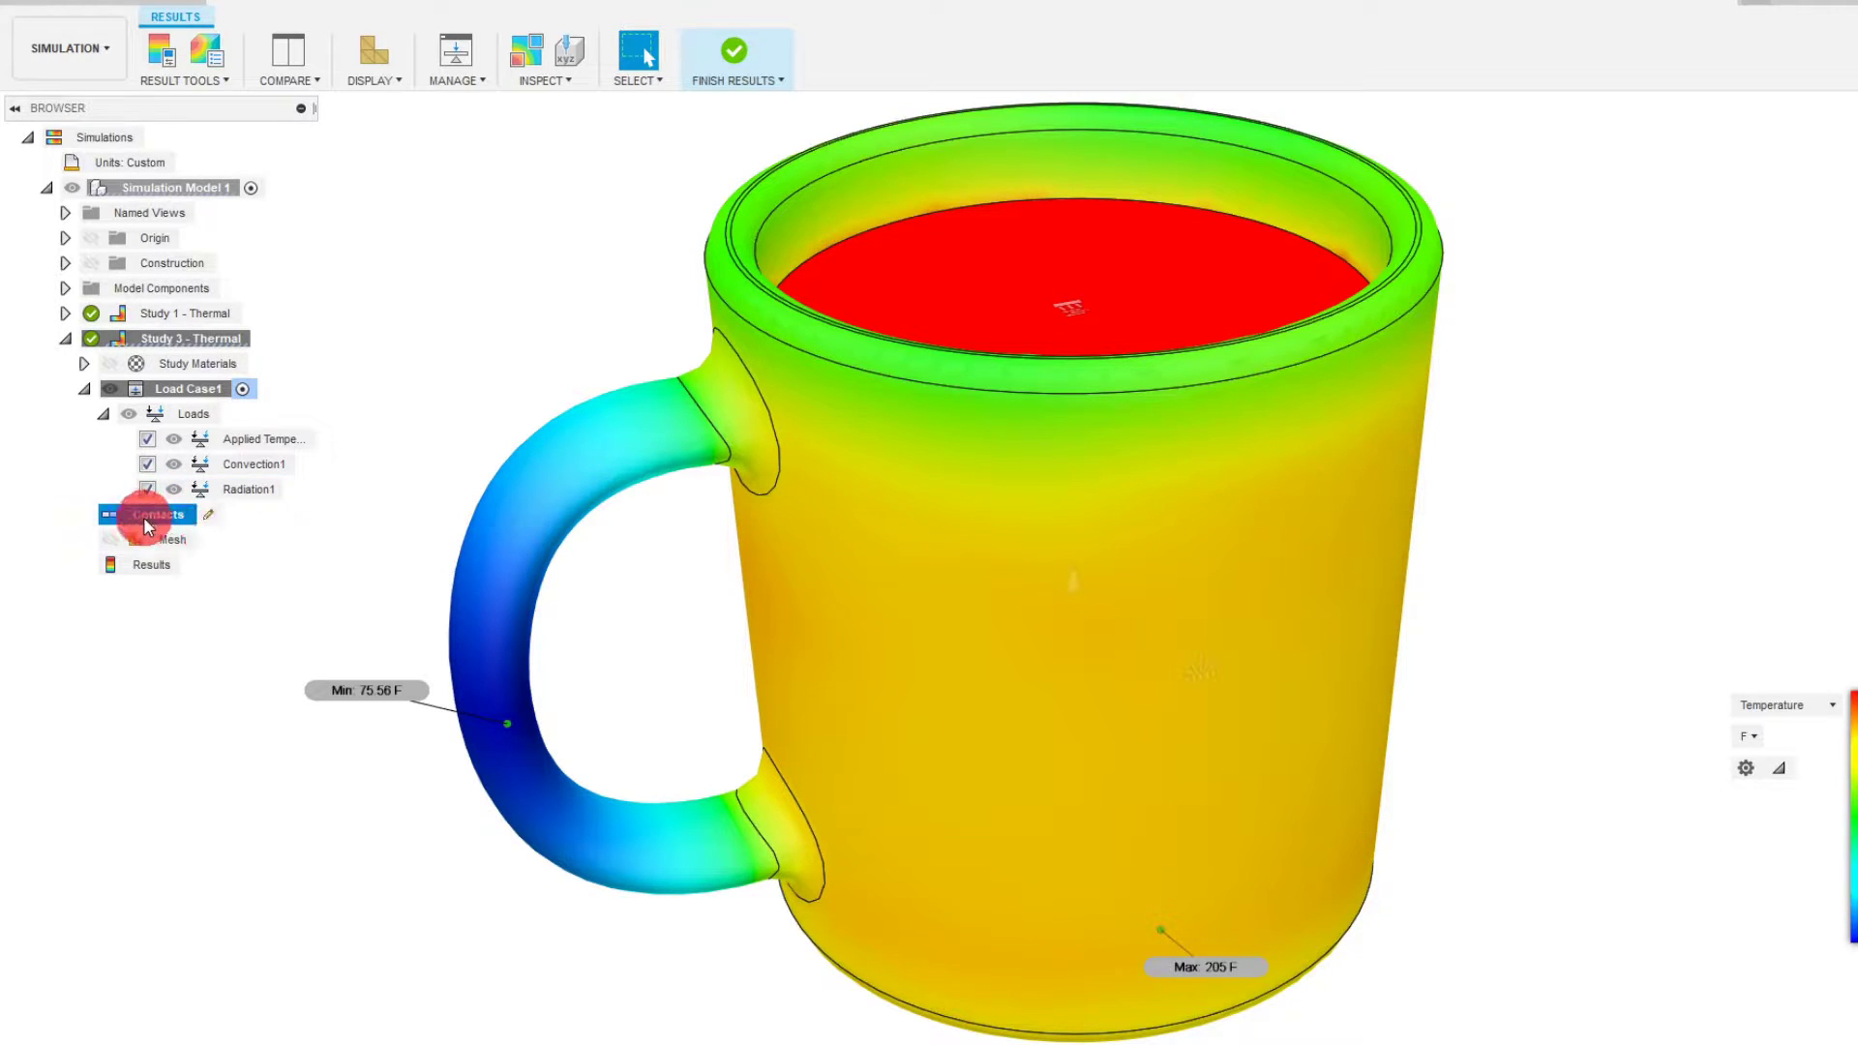
pyautogui.click(204, 514)
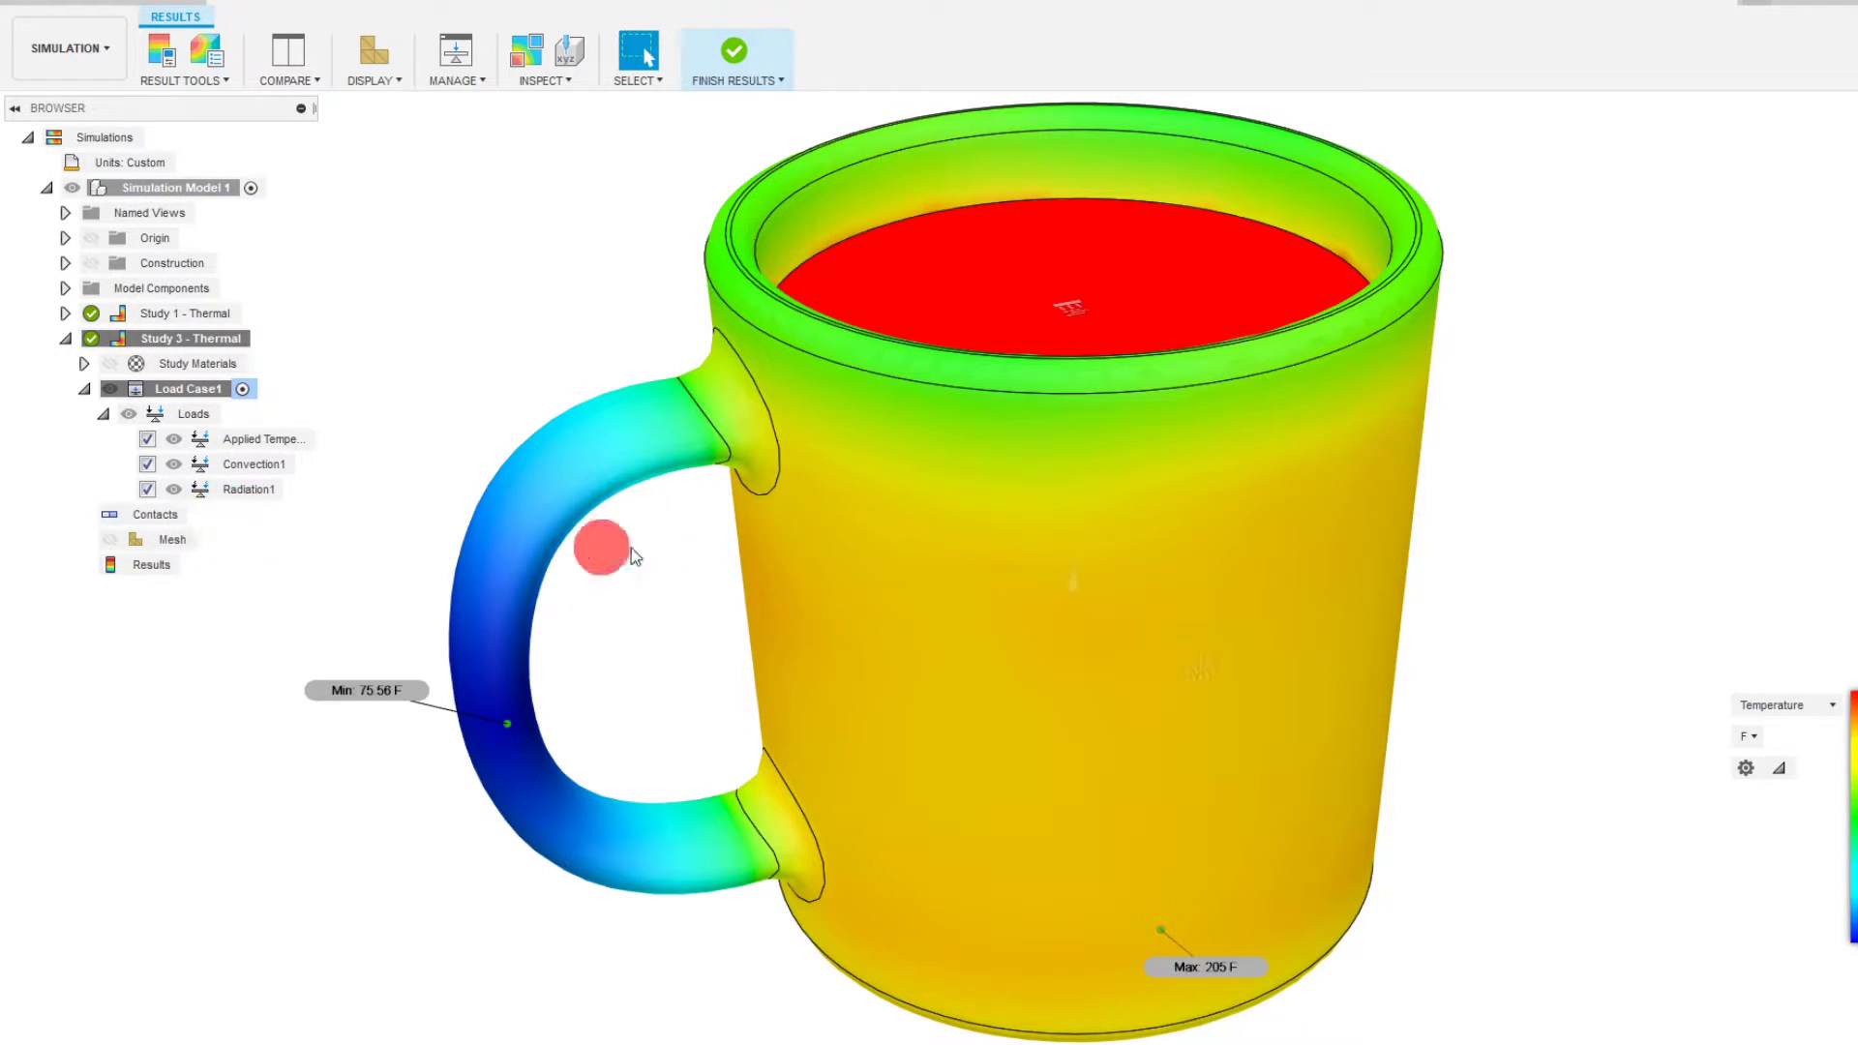
pyautogui.doubleClick(184, 520)
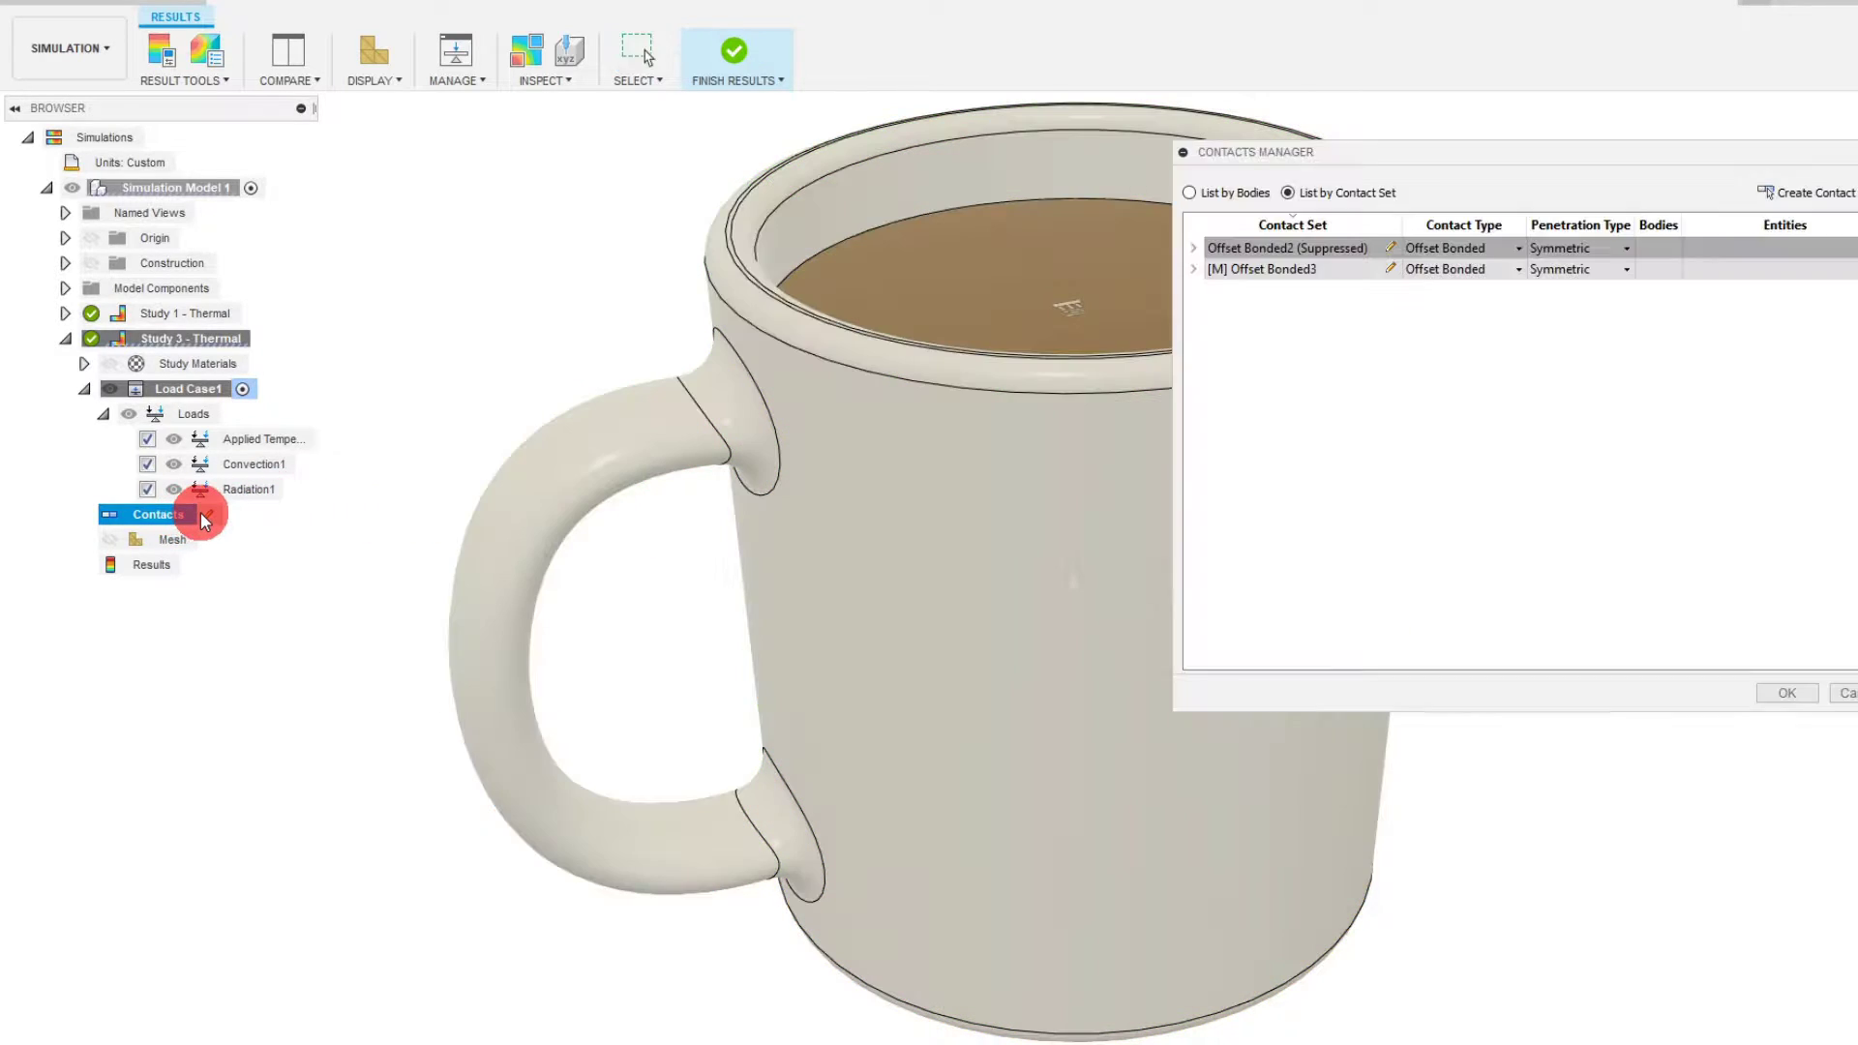
pyautogui.click(1428, 271)
pyautogui.click(1421, 248)
pyautogui.click(1419, 271)
pyautogui.moveTo(1449, 158); pyautogui.dragTo(1473, 159)
pyautogui.click(1341, 249)
pyautogui.click(1123, 443)
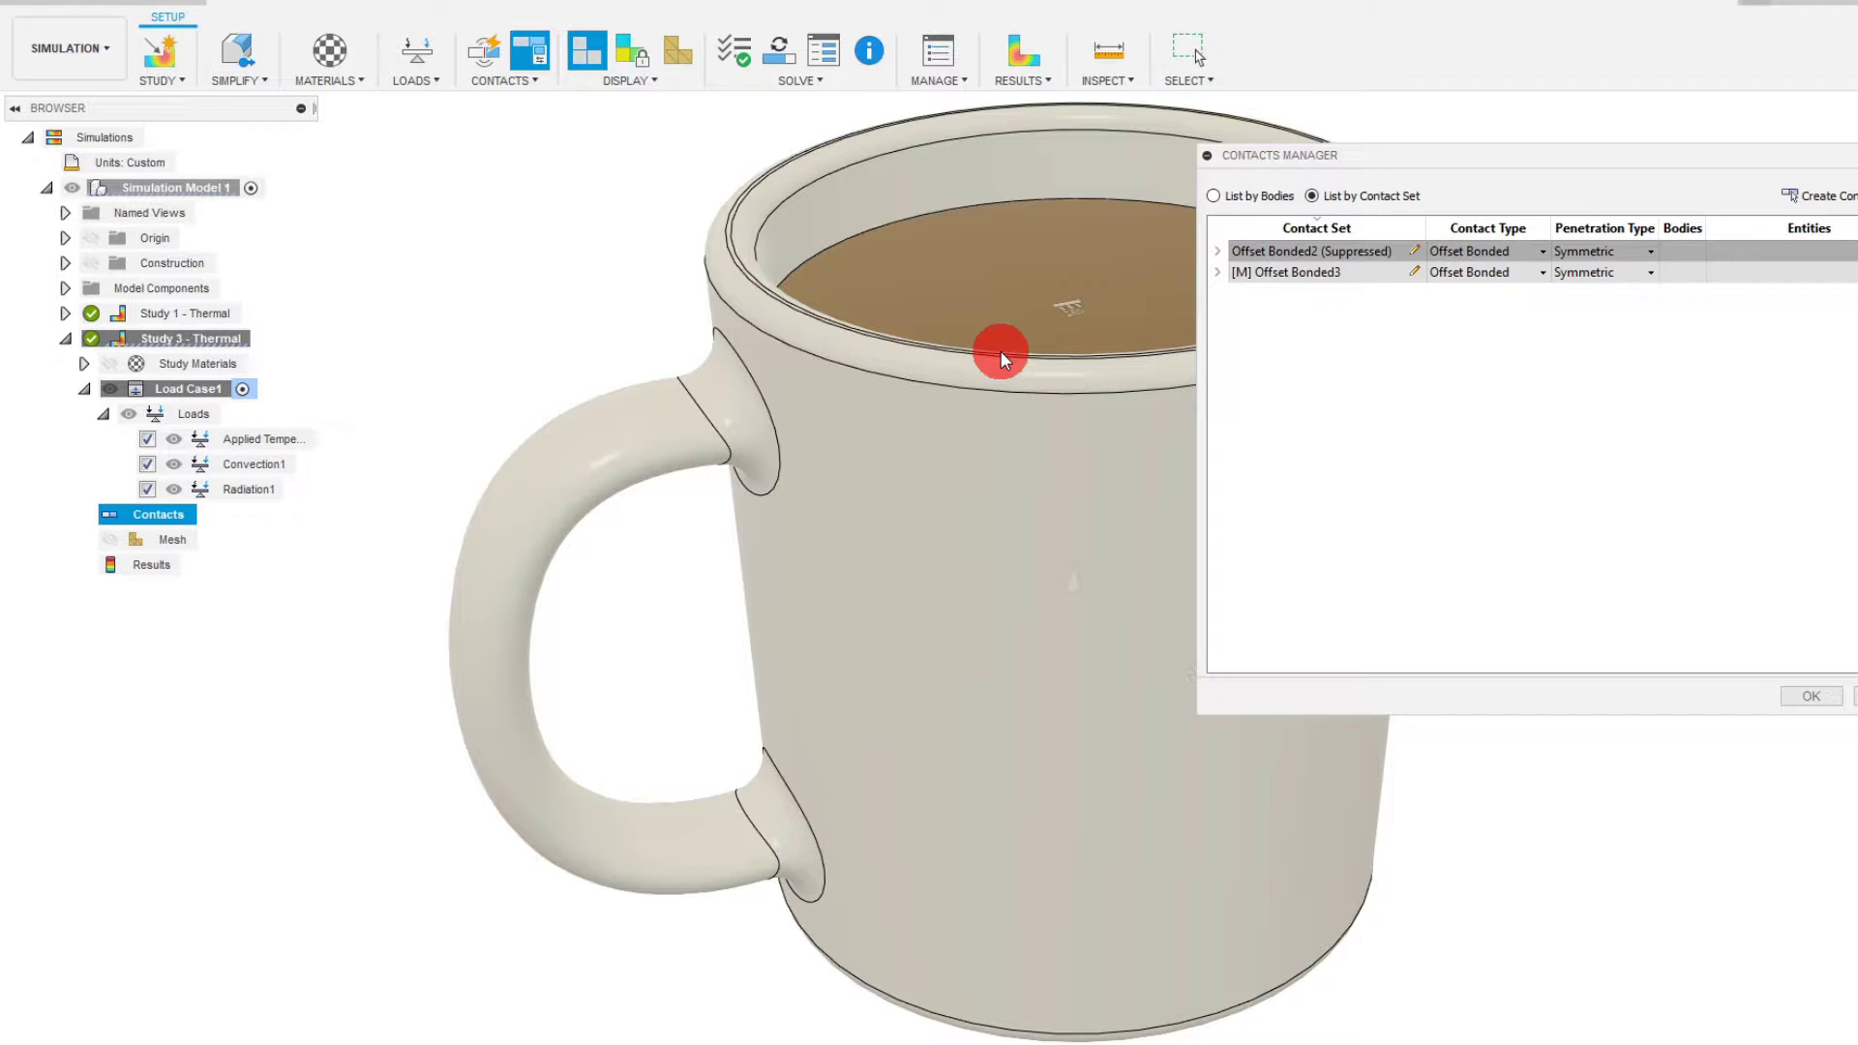
# - Expand the suppressed Offset Bonded2 contact set and inspect its bodies and faces
pyautogui.moveTo(1352, 158); pyautogui.dragTo(1437, 153)
pyautogui.click(1331, 253)
pyautogui.click(1304, 246)
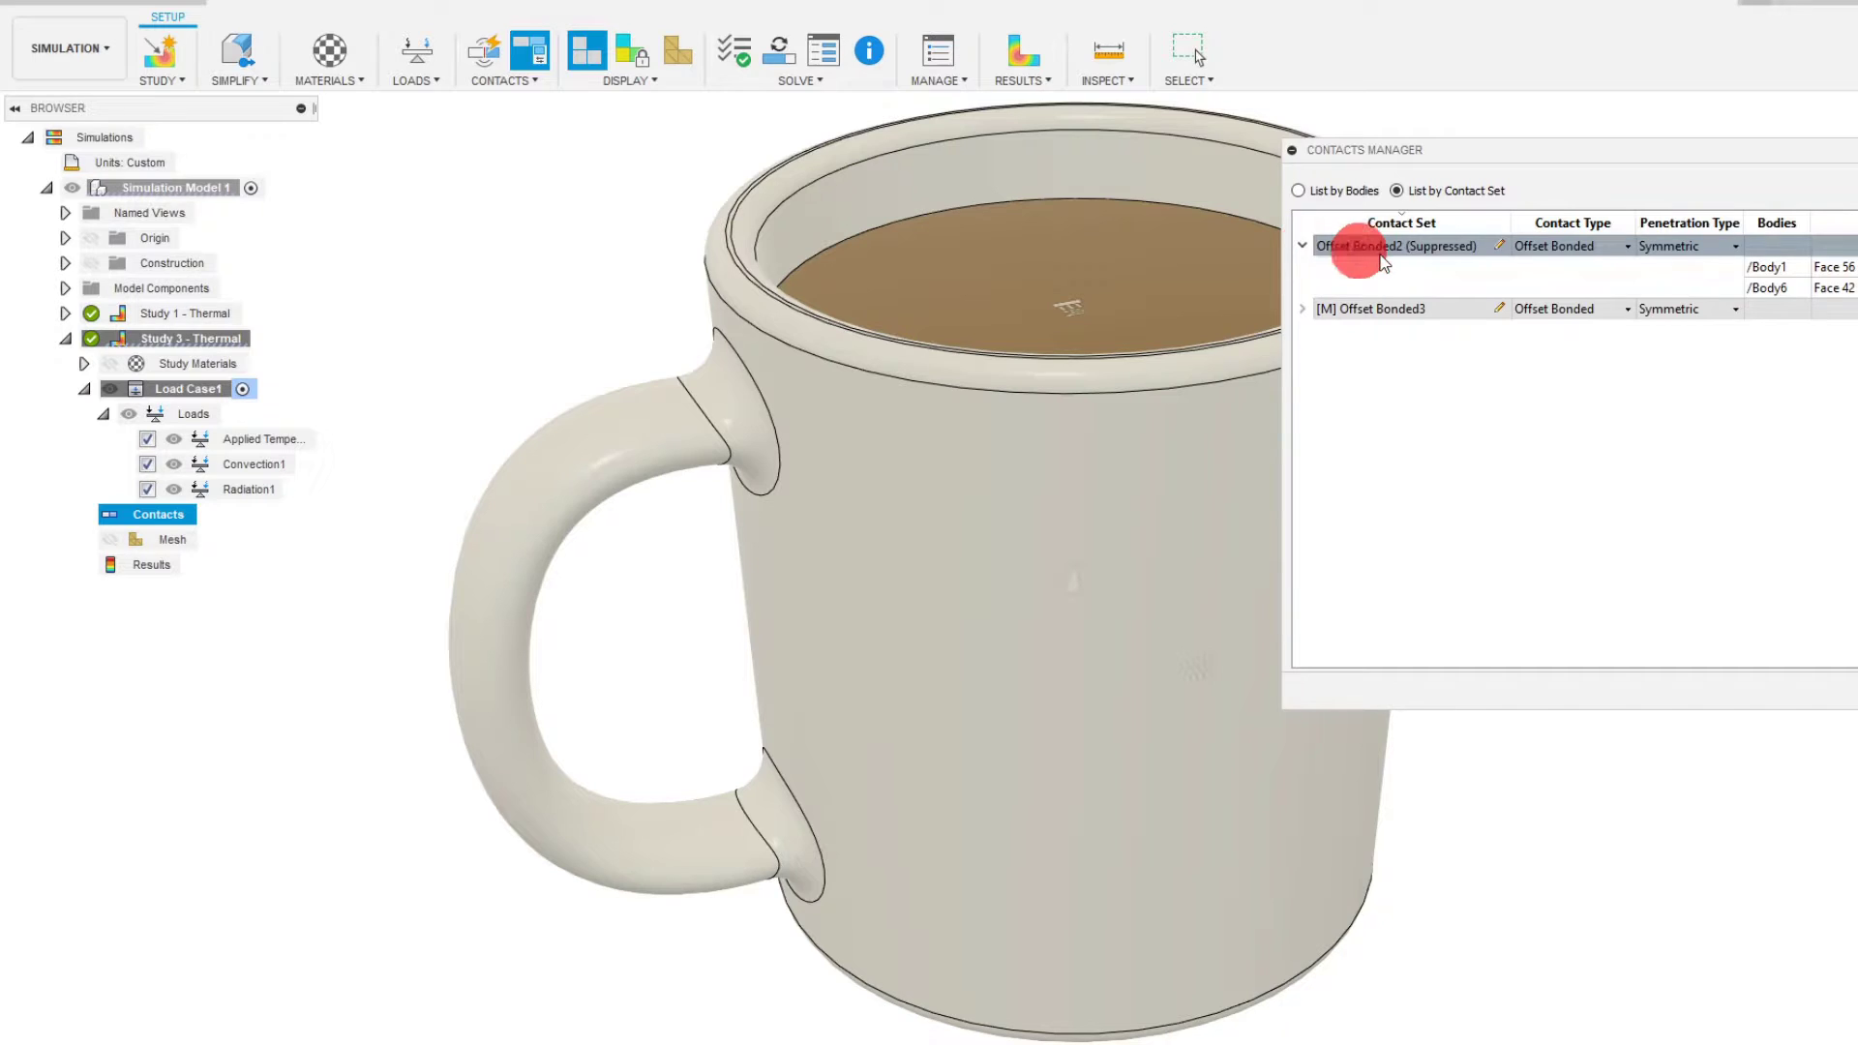
pyautogui.click(1771, 279)
pyautogui.click(1770, 282)
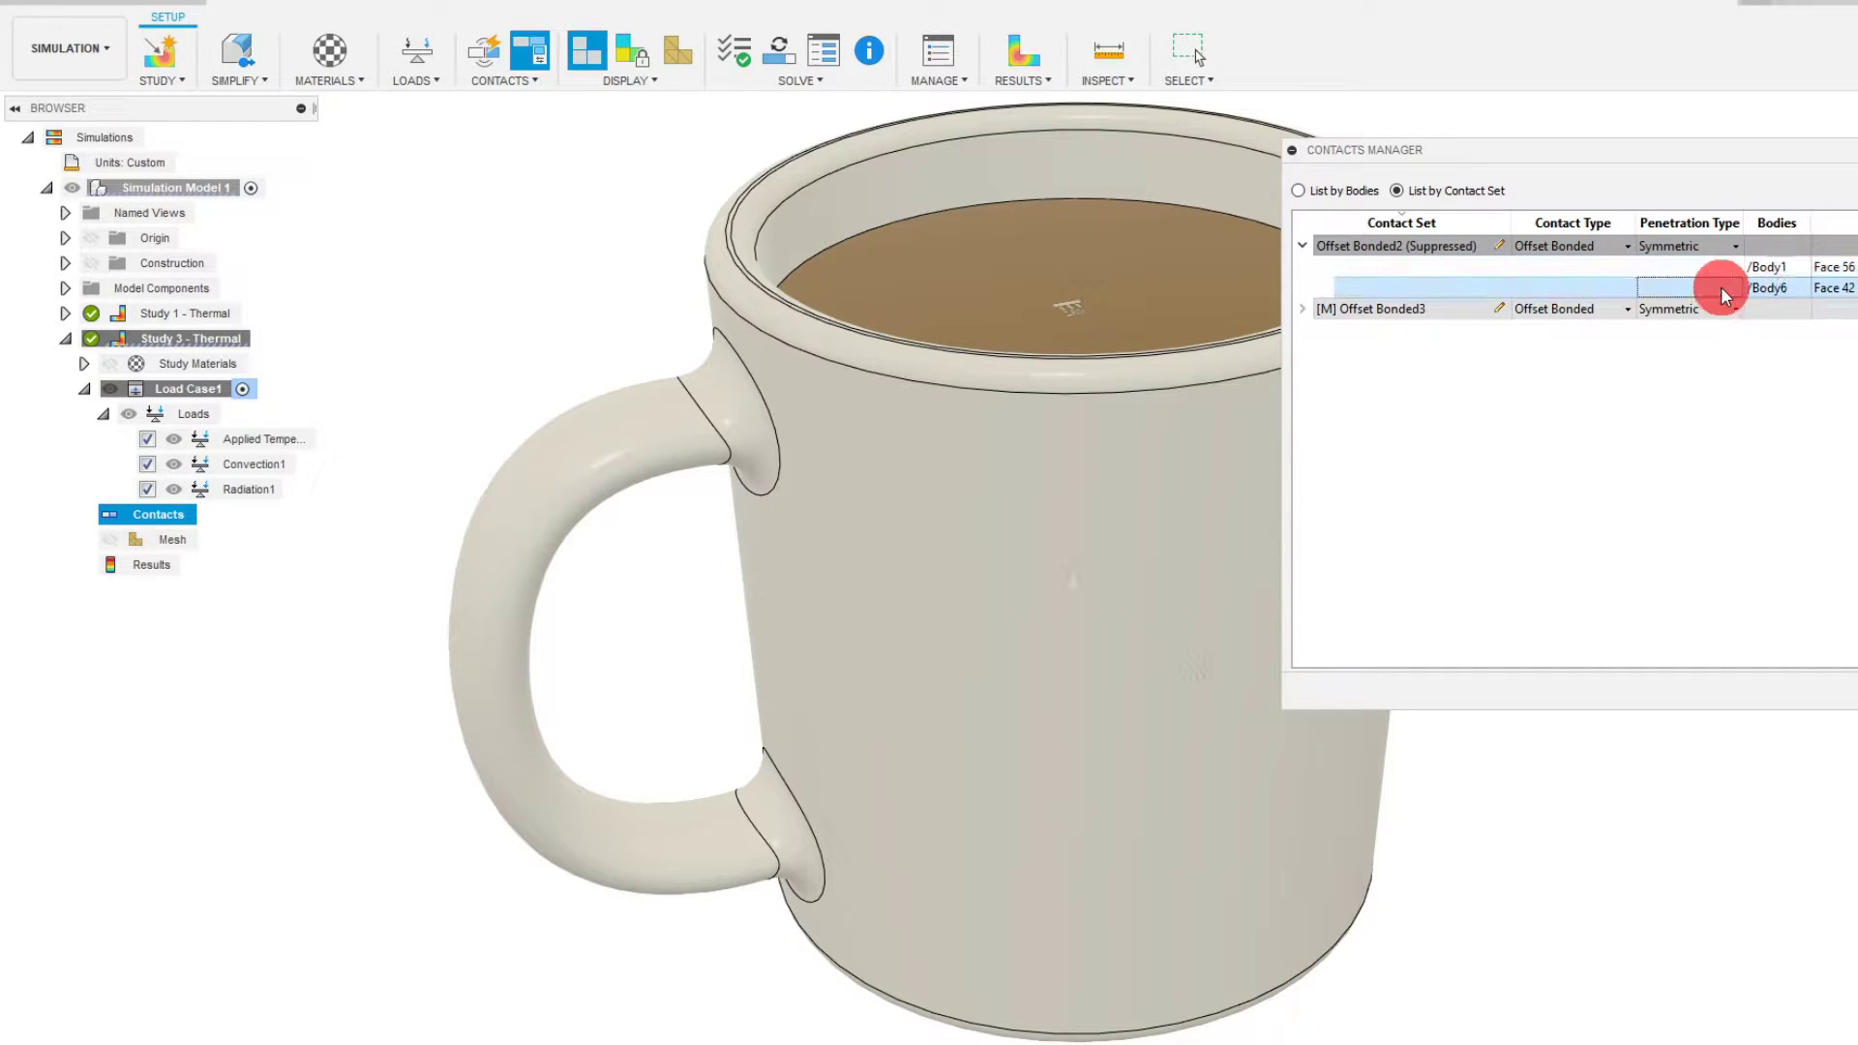
pyautogui.click(1356, 240)
pyautogui.click(1434, 250)
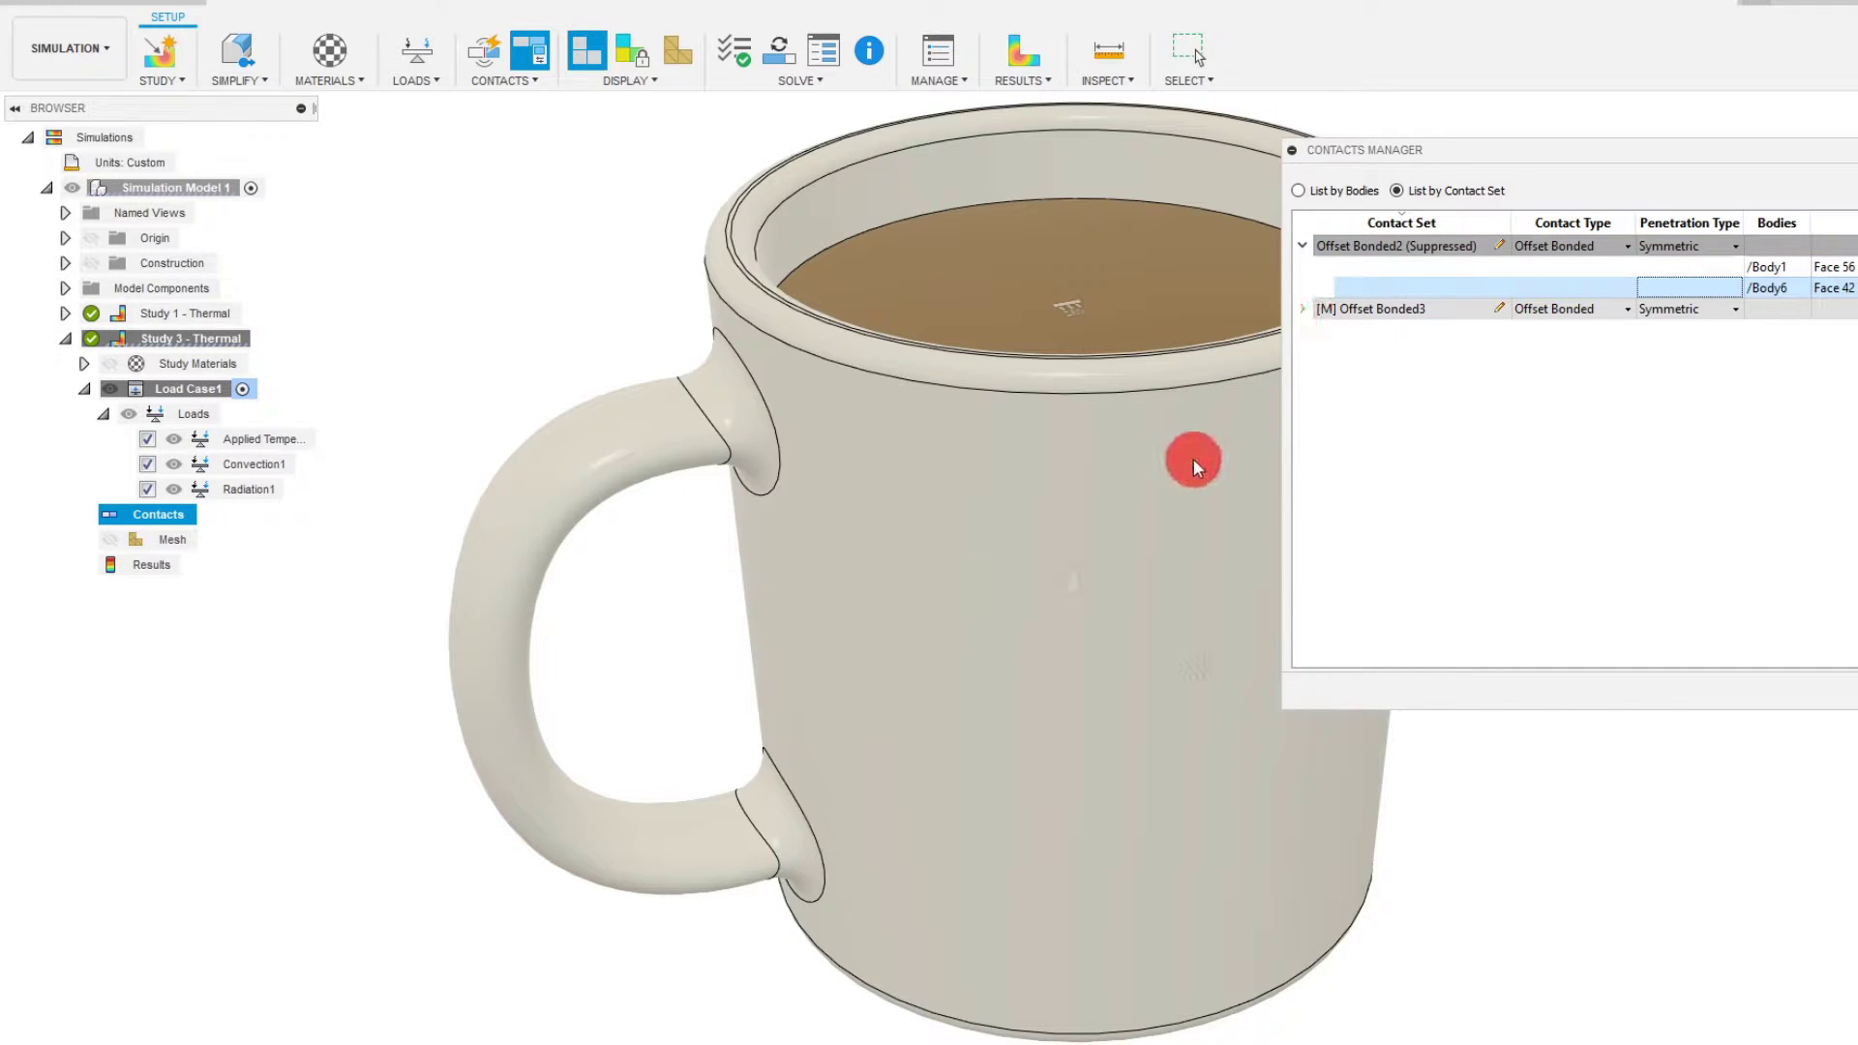
# - Inspect the faces in the Offset Bonded3 contact set and compare its highlighted geometry with Offset Bonded2
pyautogui.click(1360, 312)
pyautogui.click(1310, 311)
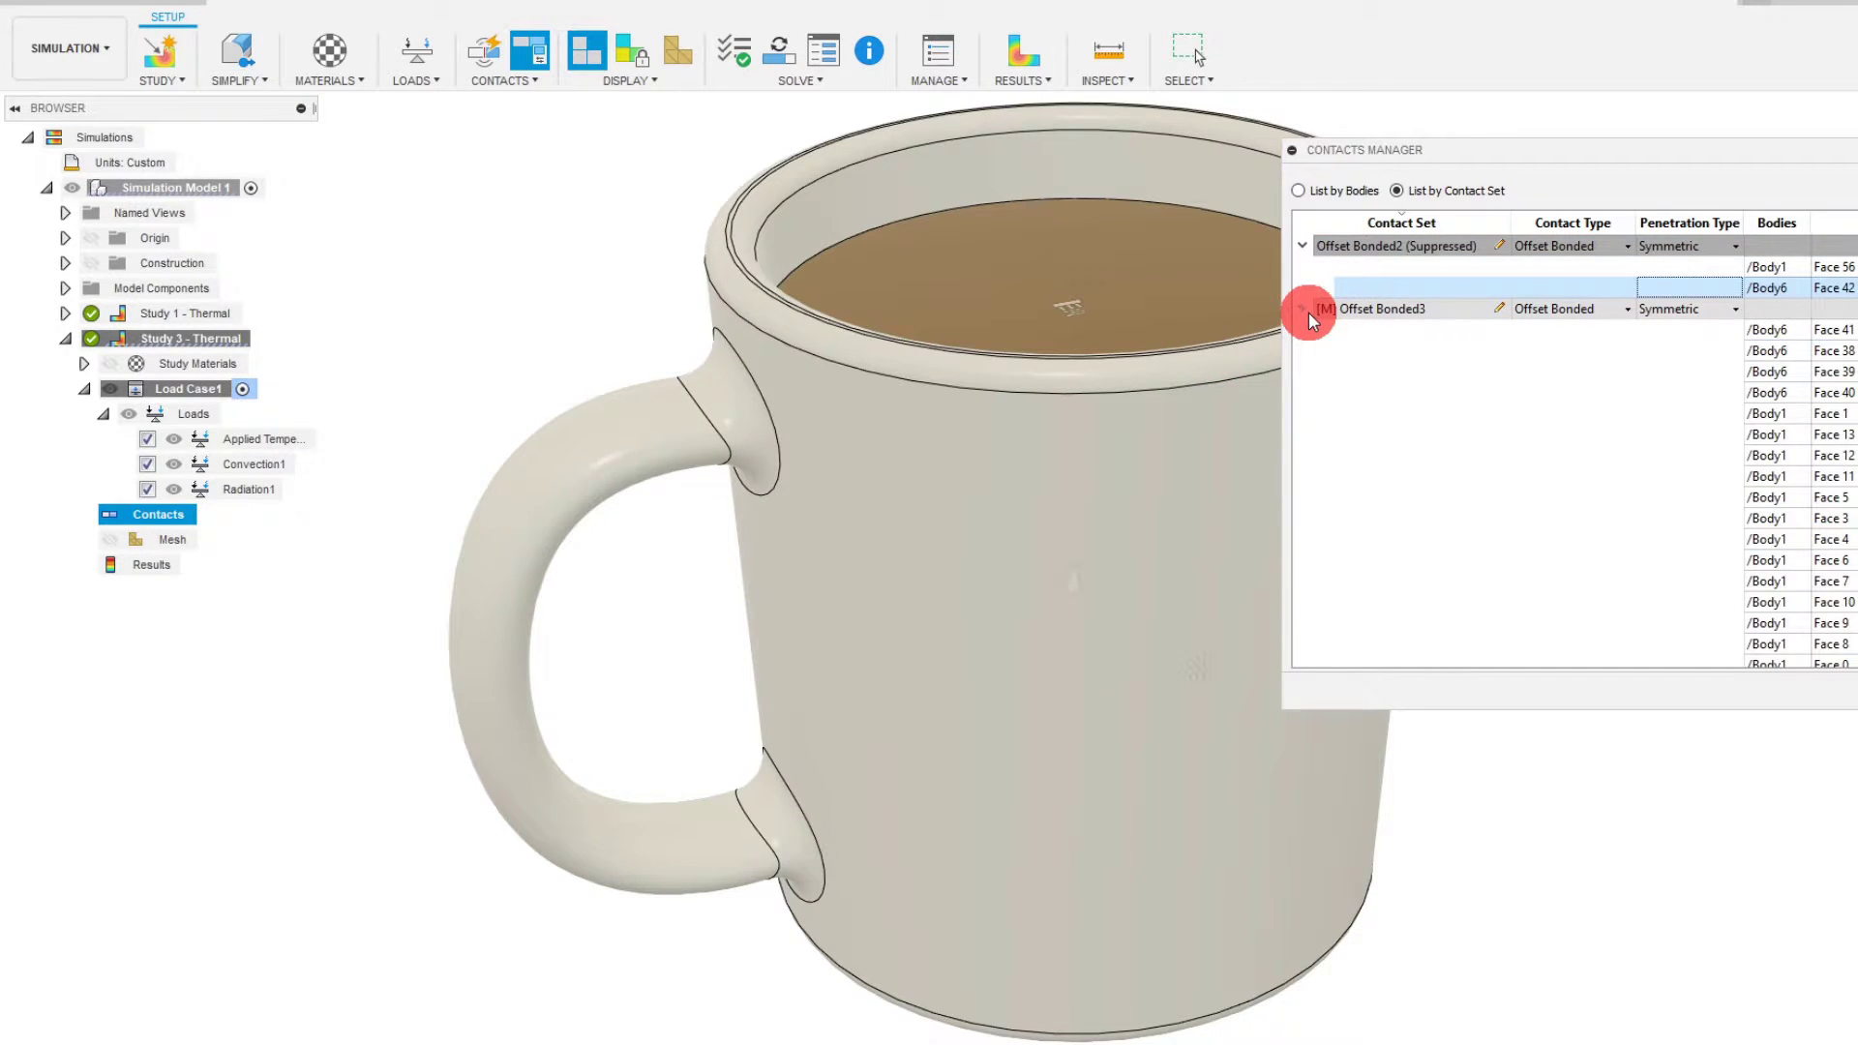
pyautogui.click(1303, 309)
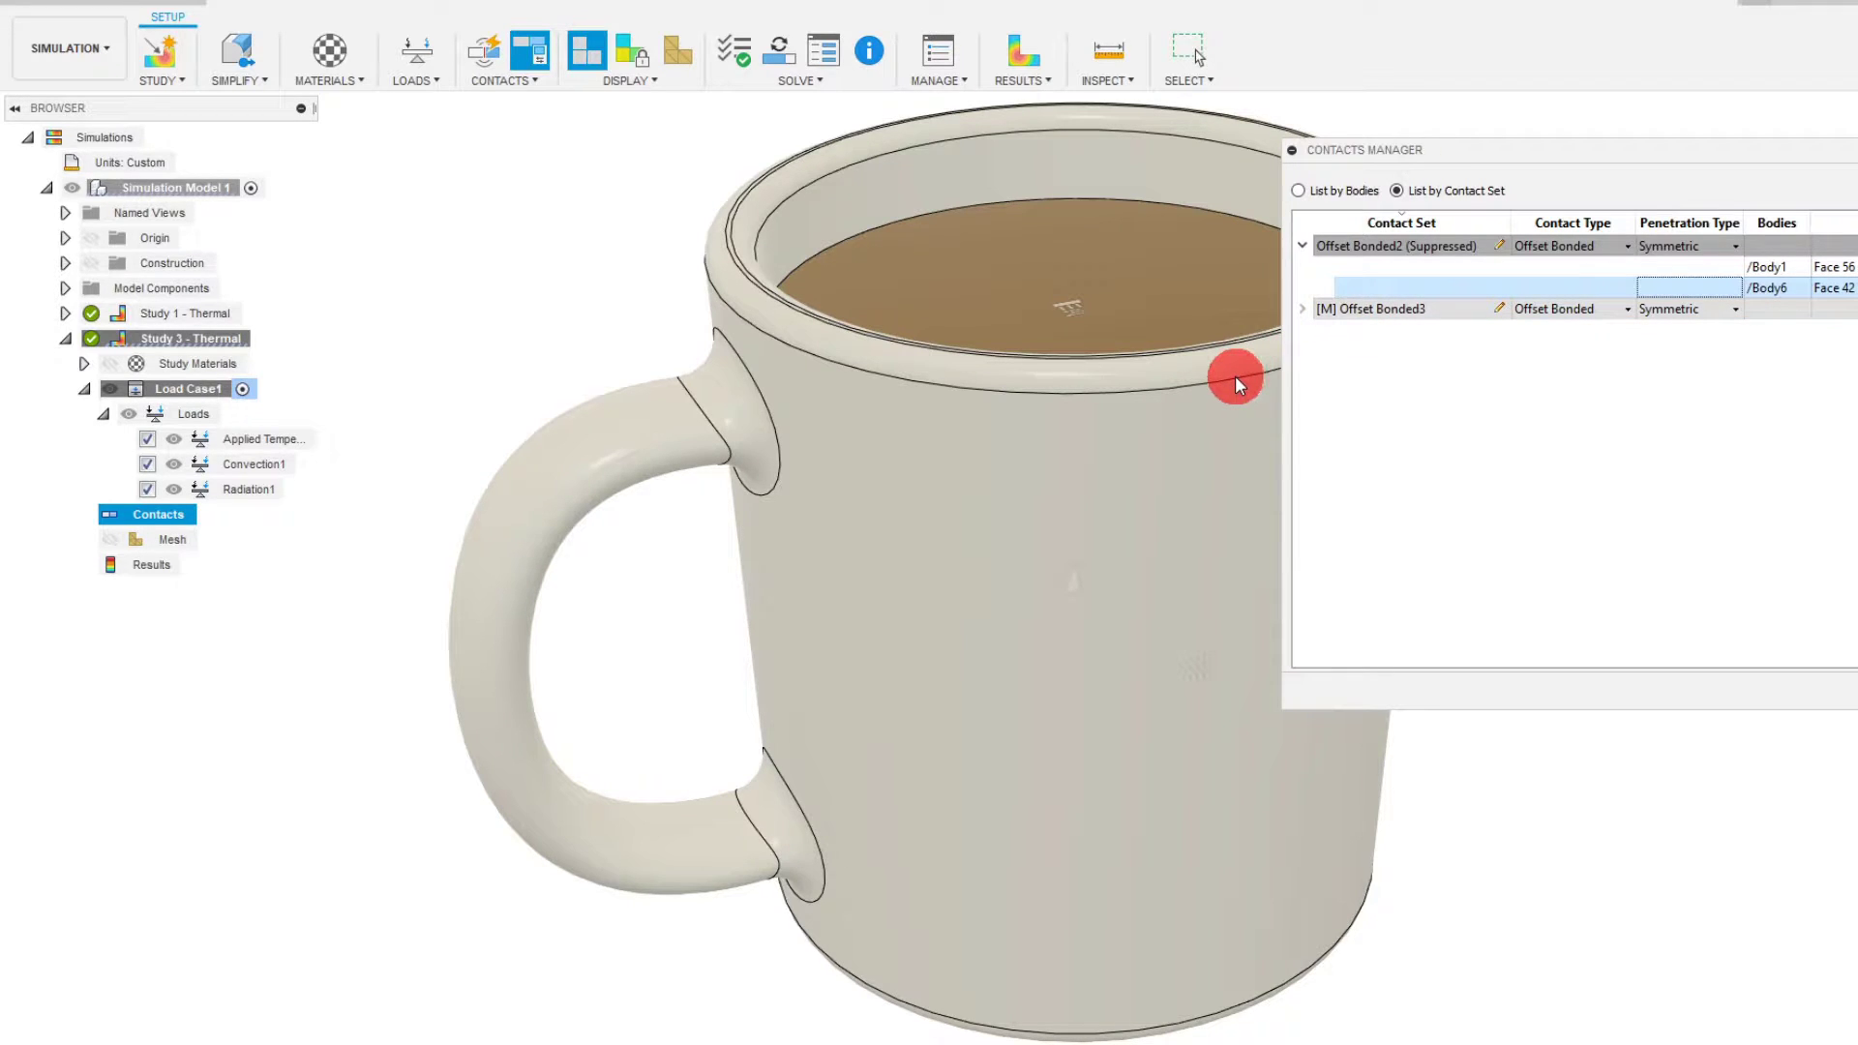
pyautogui.click(1380, 312)
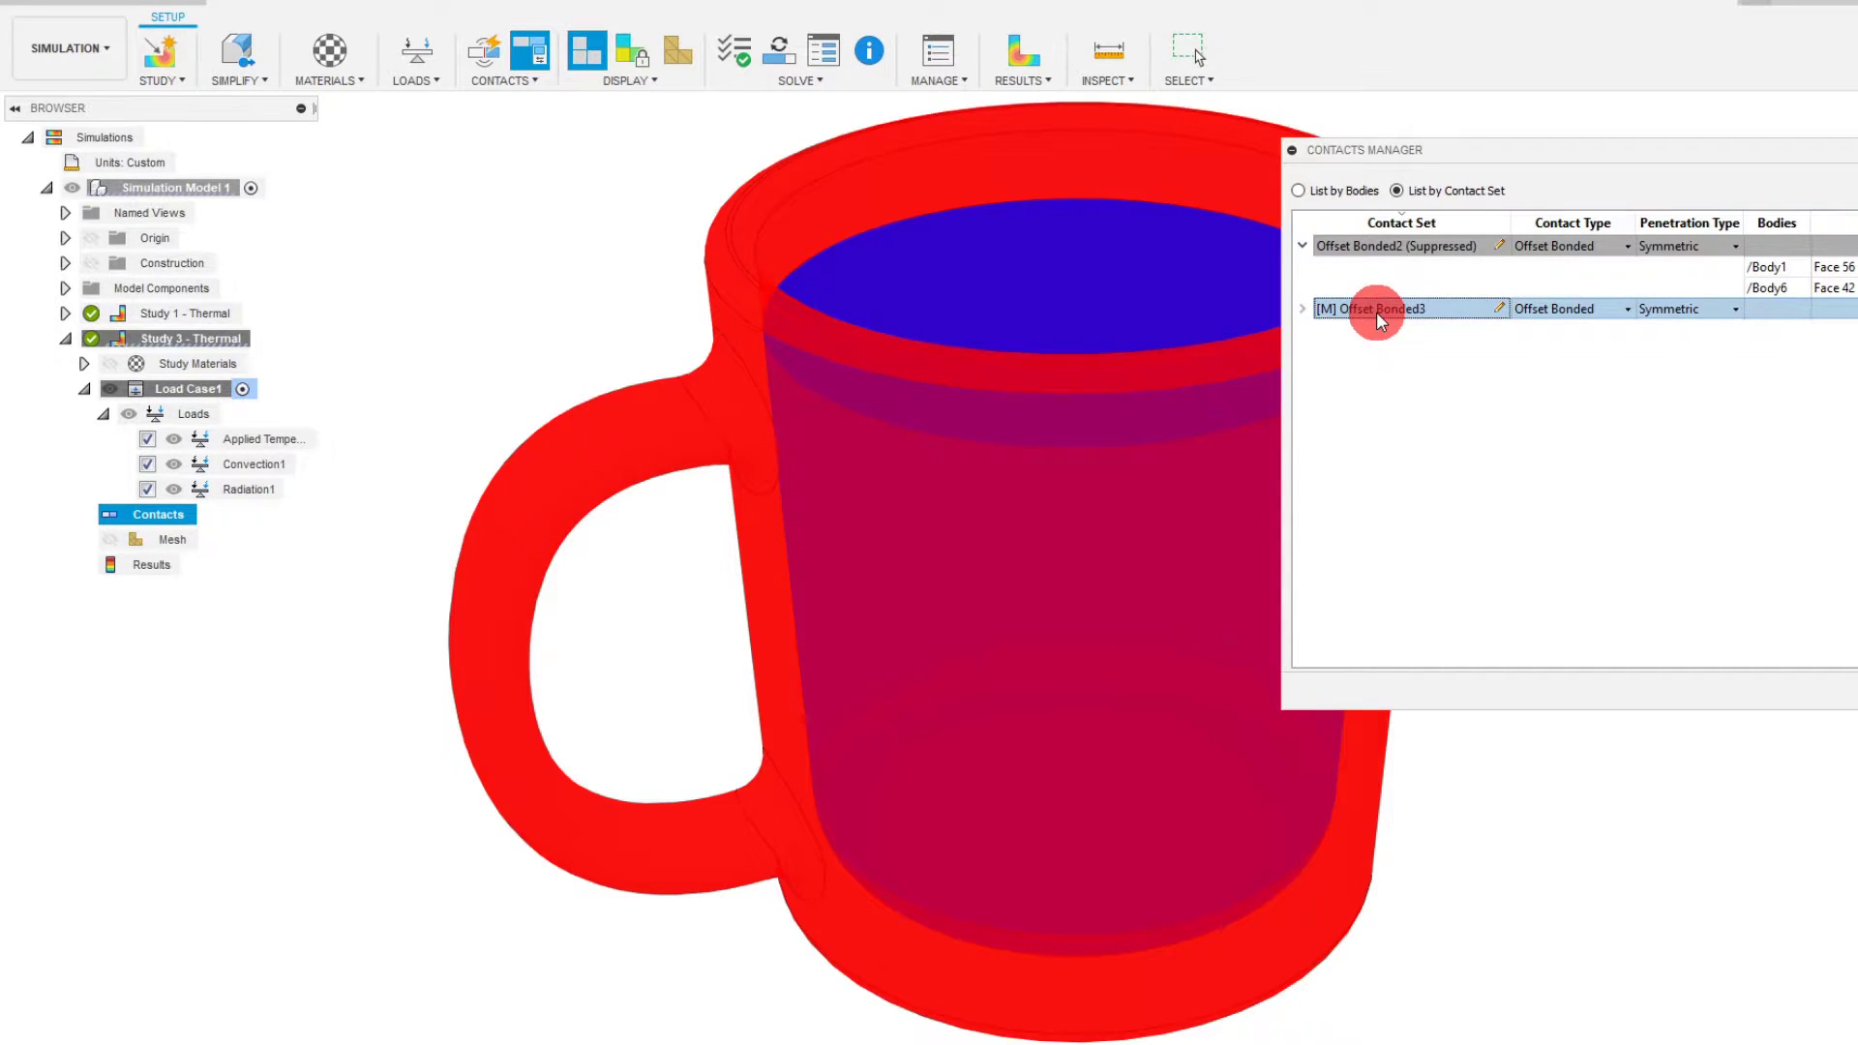
pyautogui.click(1411, 248)
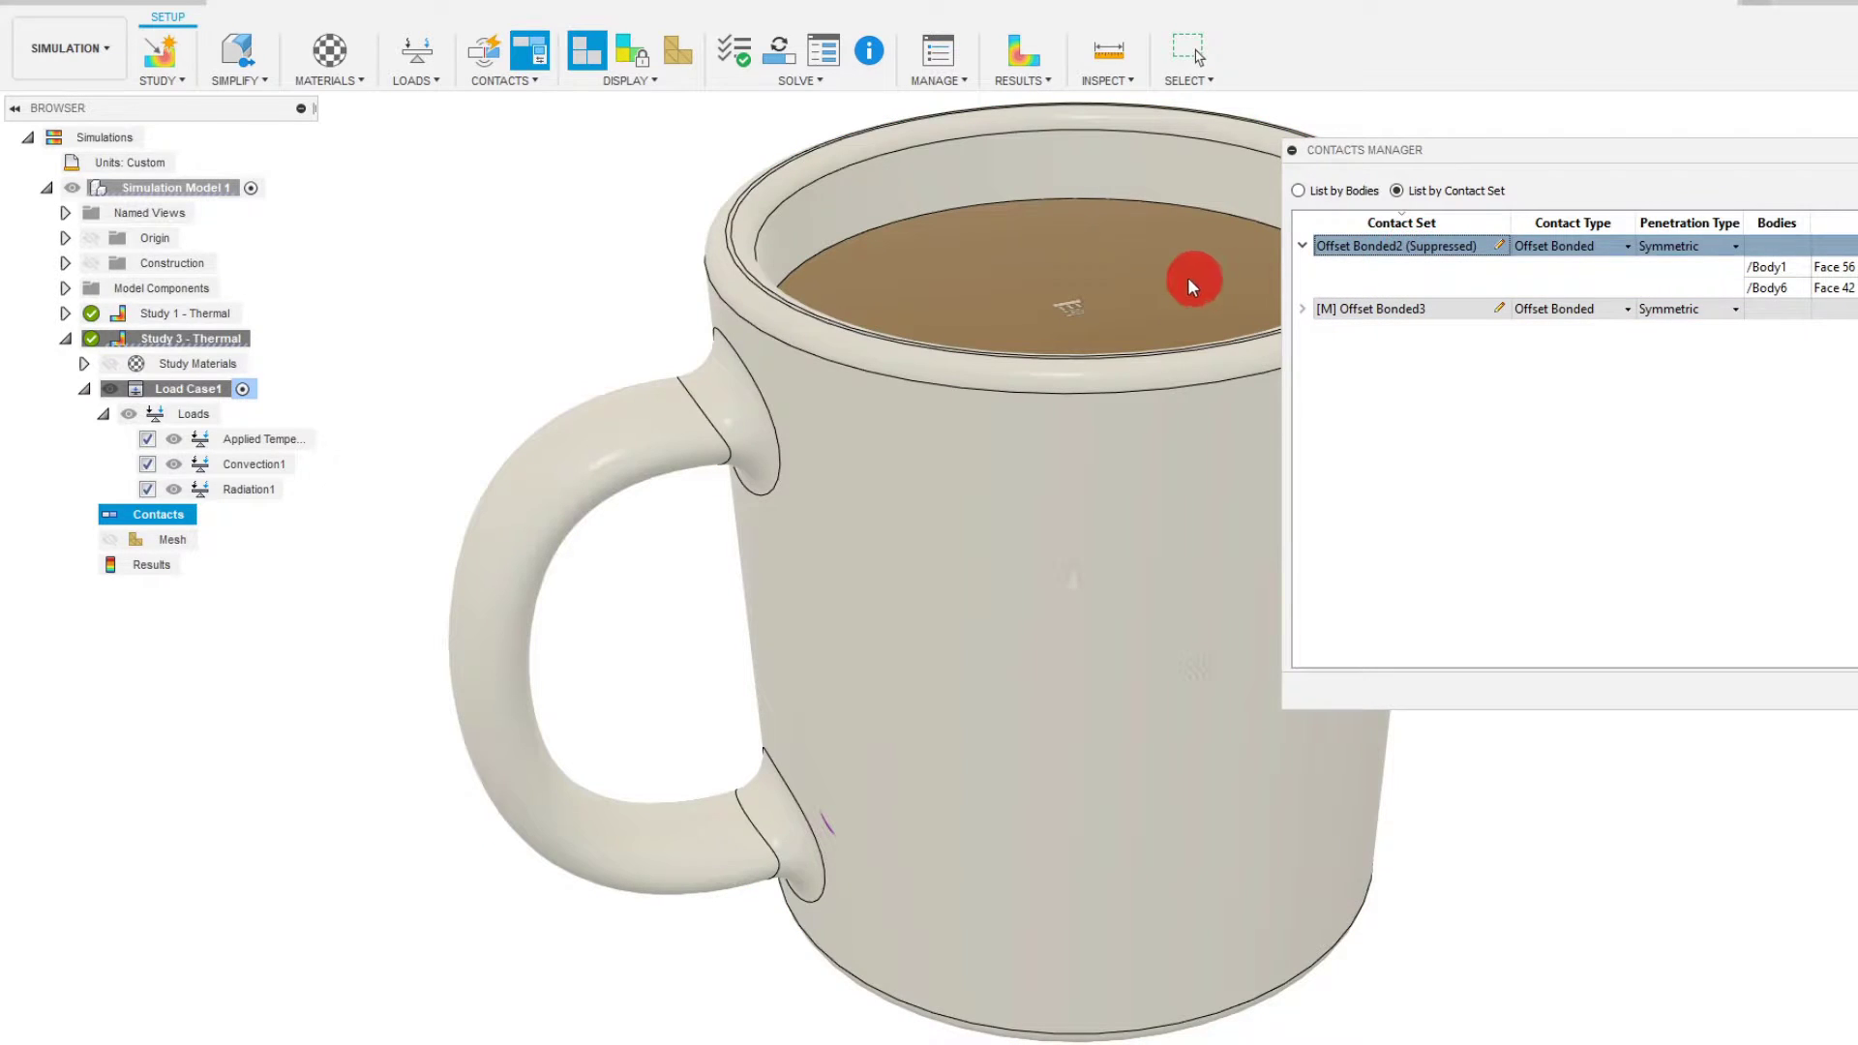
pyautogui.click(1771, 286)
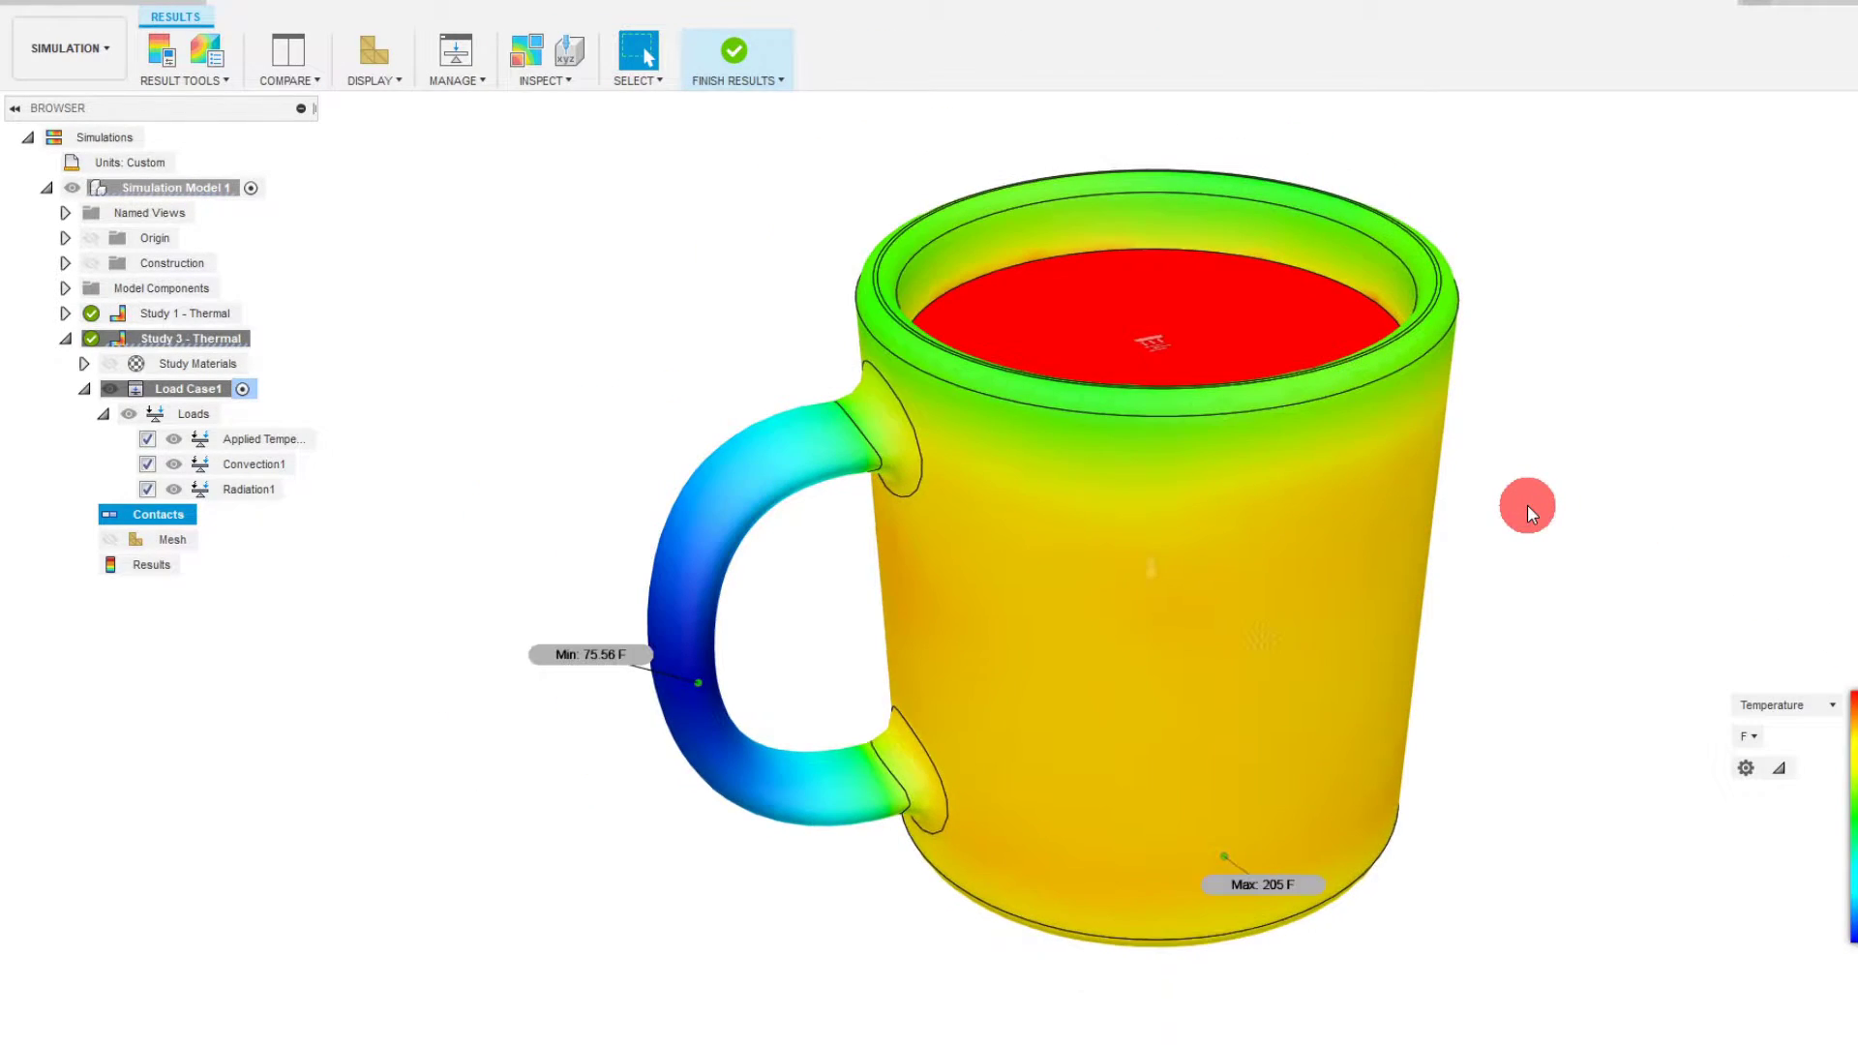
# - Recheck the list of contact sets in Study 3 and close the contacts manager
pyautogui.scroll(1, 1553, 645)
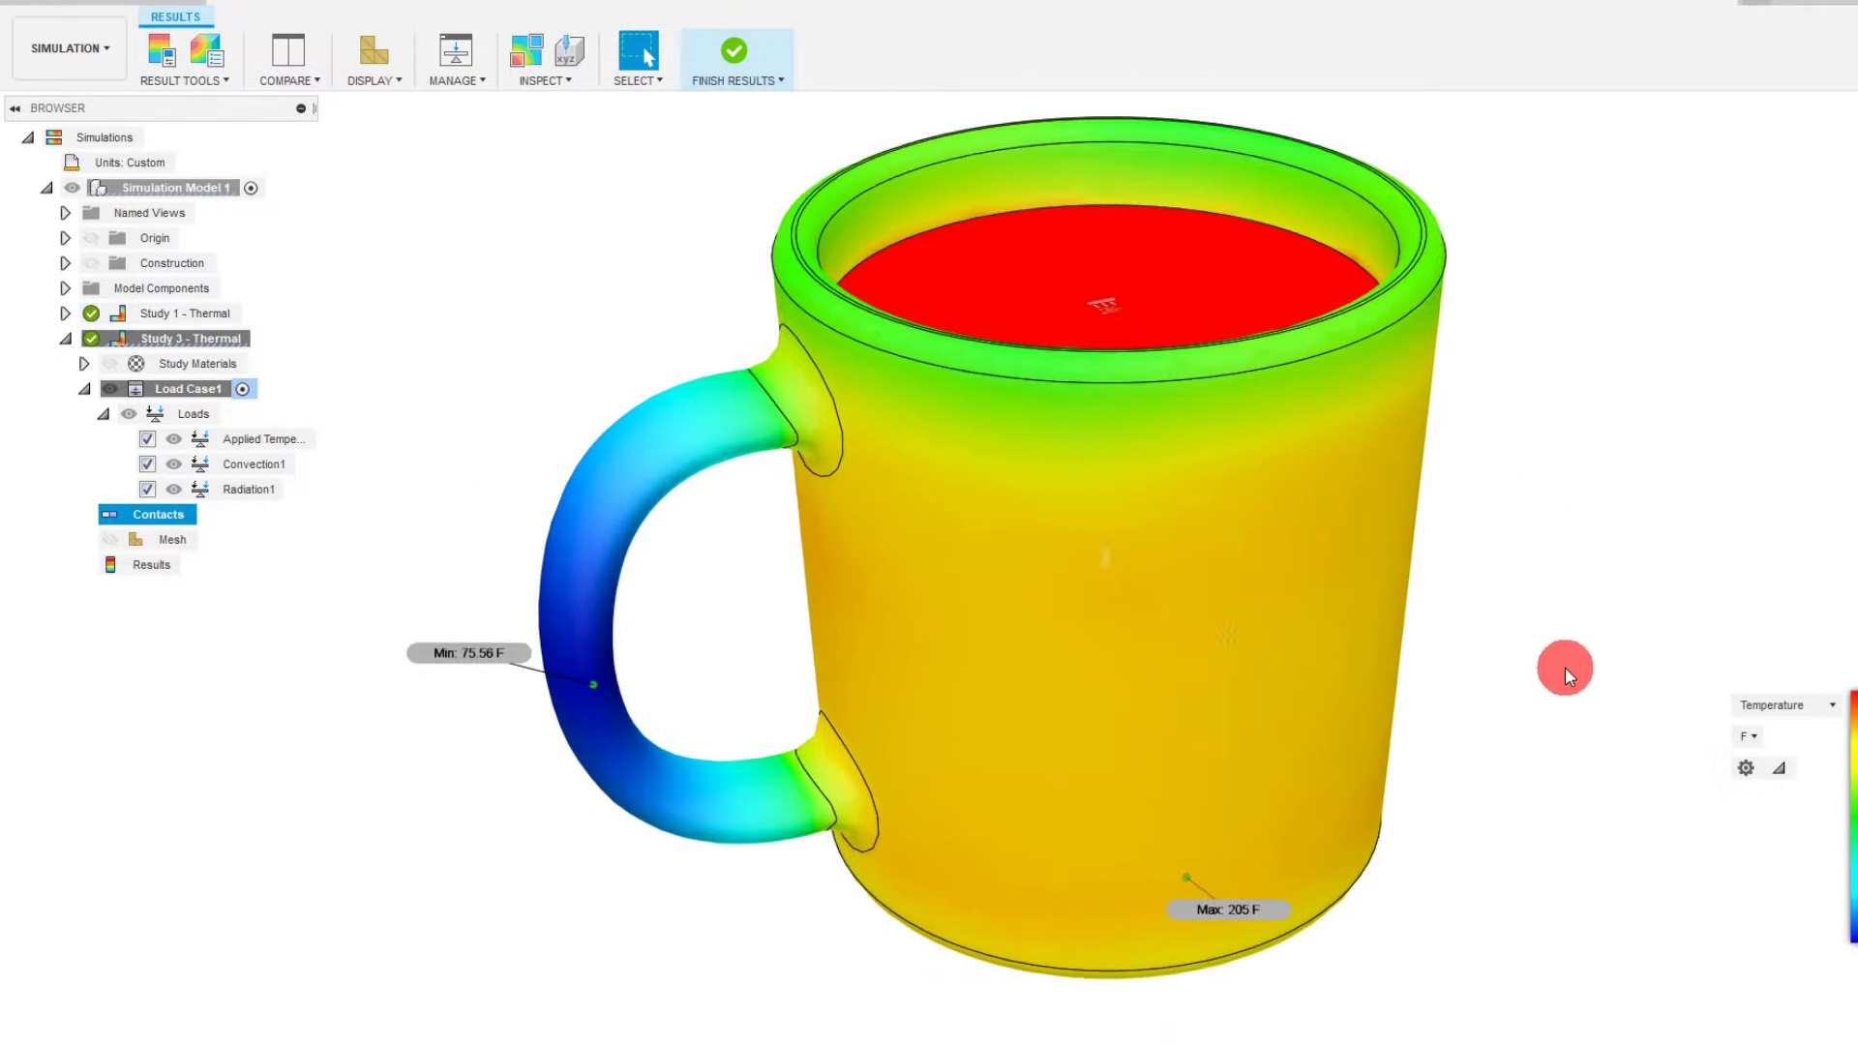
pyautogui.scroll(-1, 1442, 562)
pyautogui.scroll(1, 1550, 532)
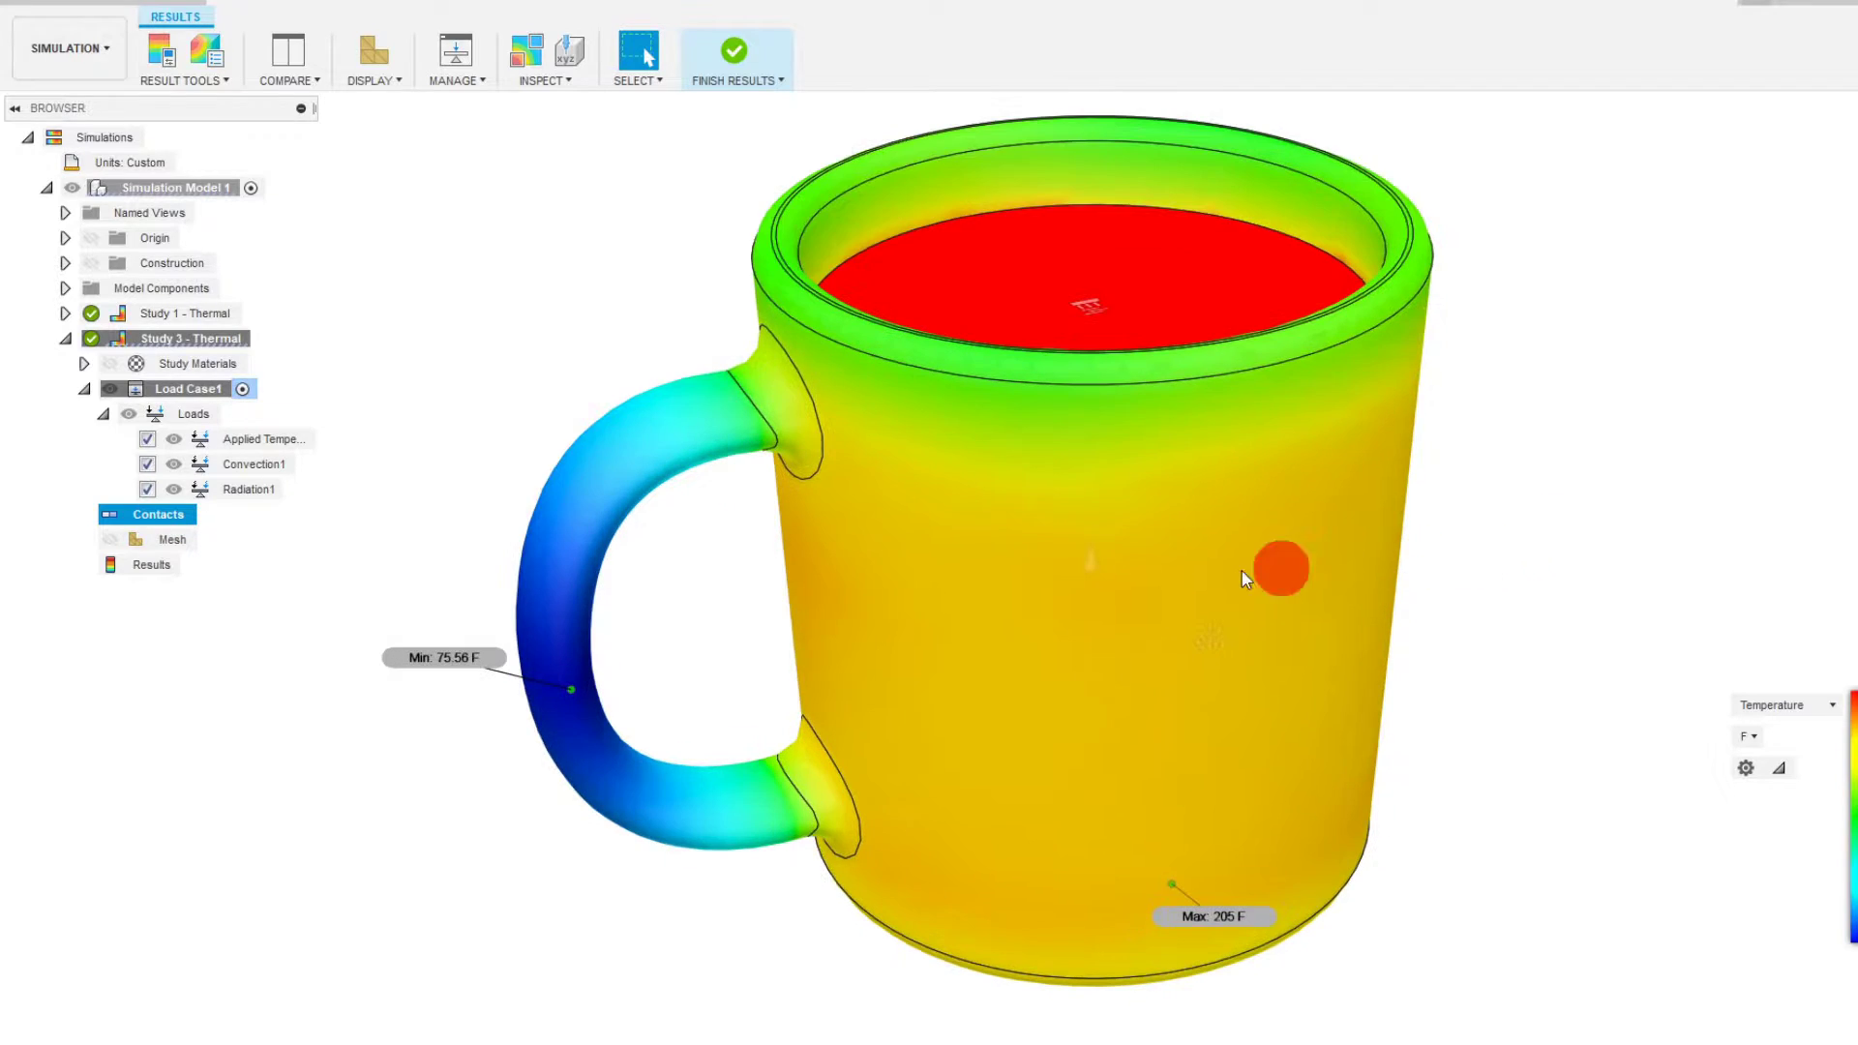
pyautogui.click(204, 516)
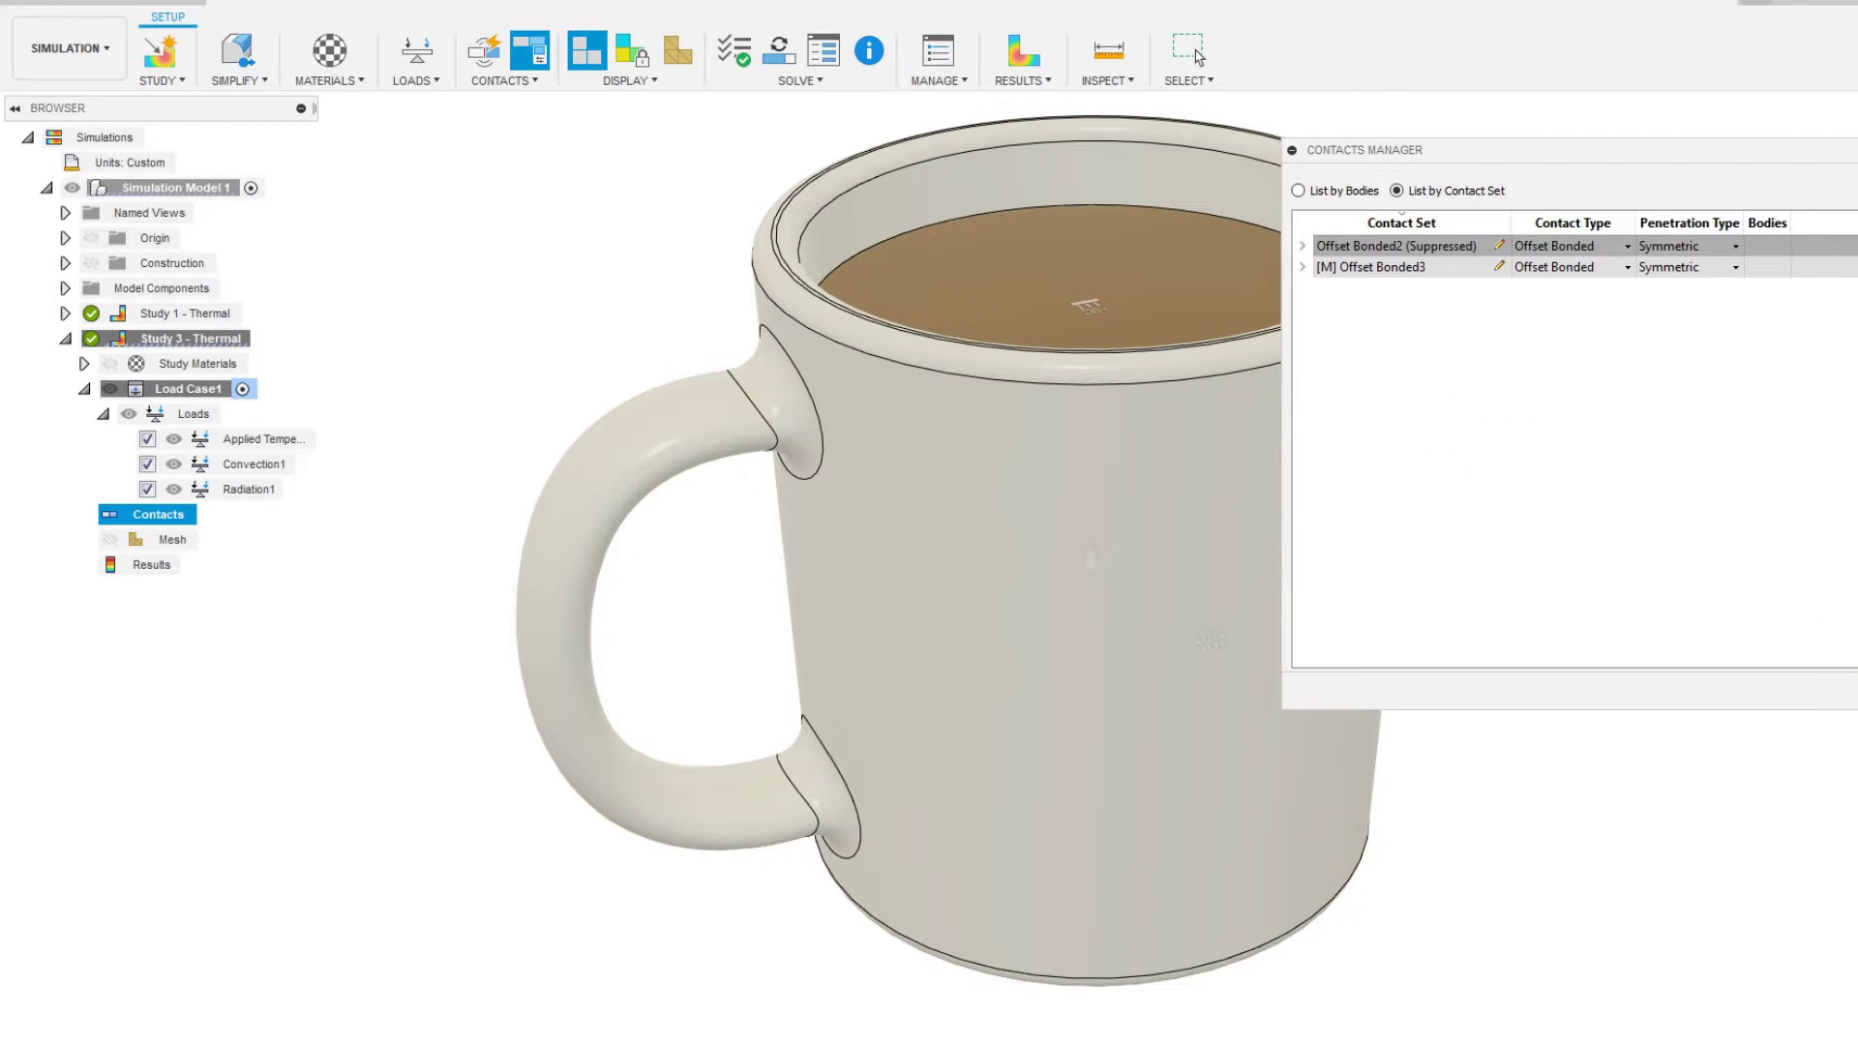
pyautogui.click(1854, 691)
pyautogui.scroll(-1, 1252, 375)
pyautogui.scroll(1, 1535, 345)
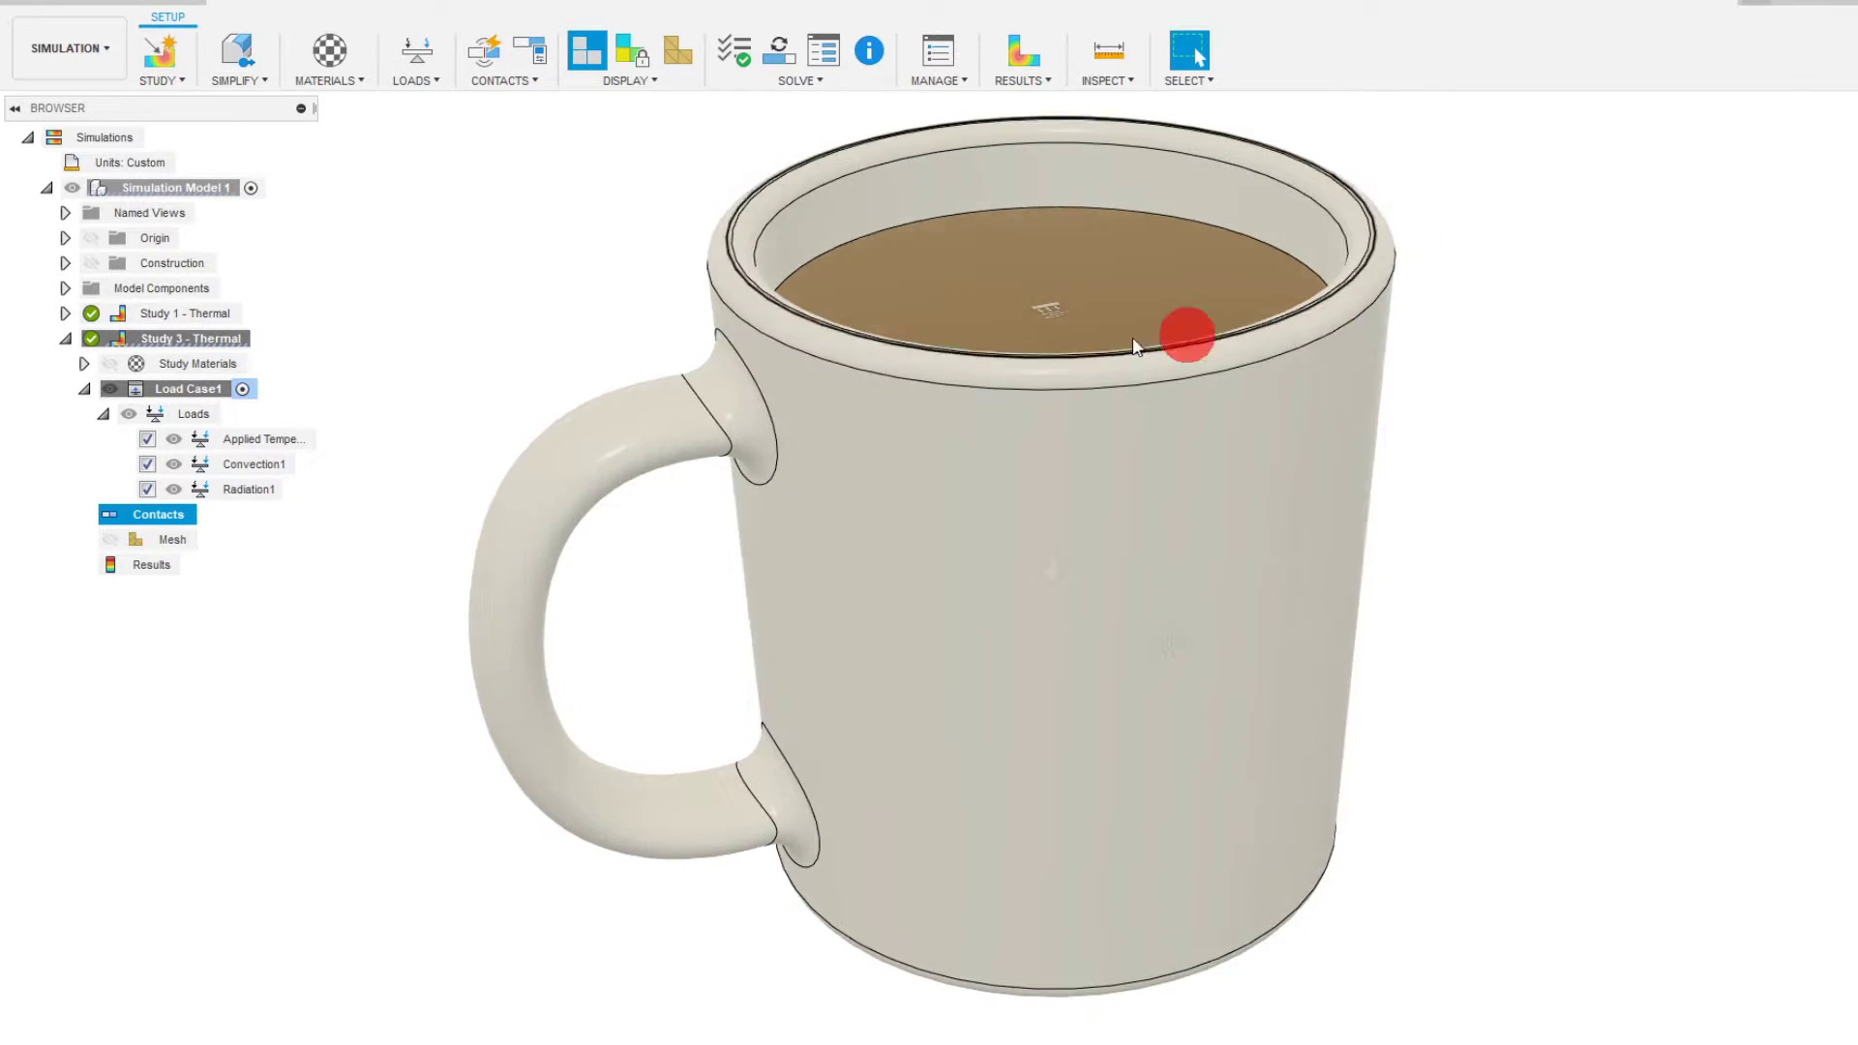
# - Review the applied temperature load on the liquid body inside the mug
pyautogui.click(329, 424)
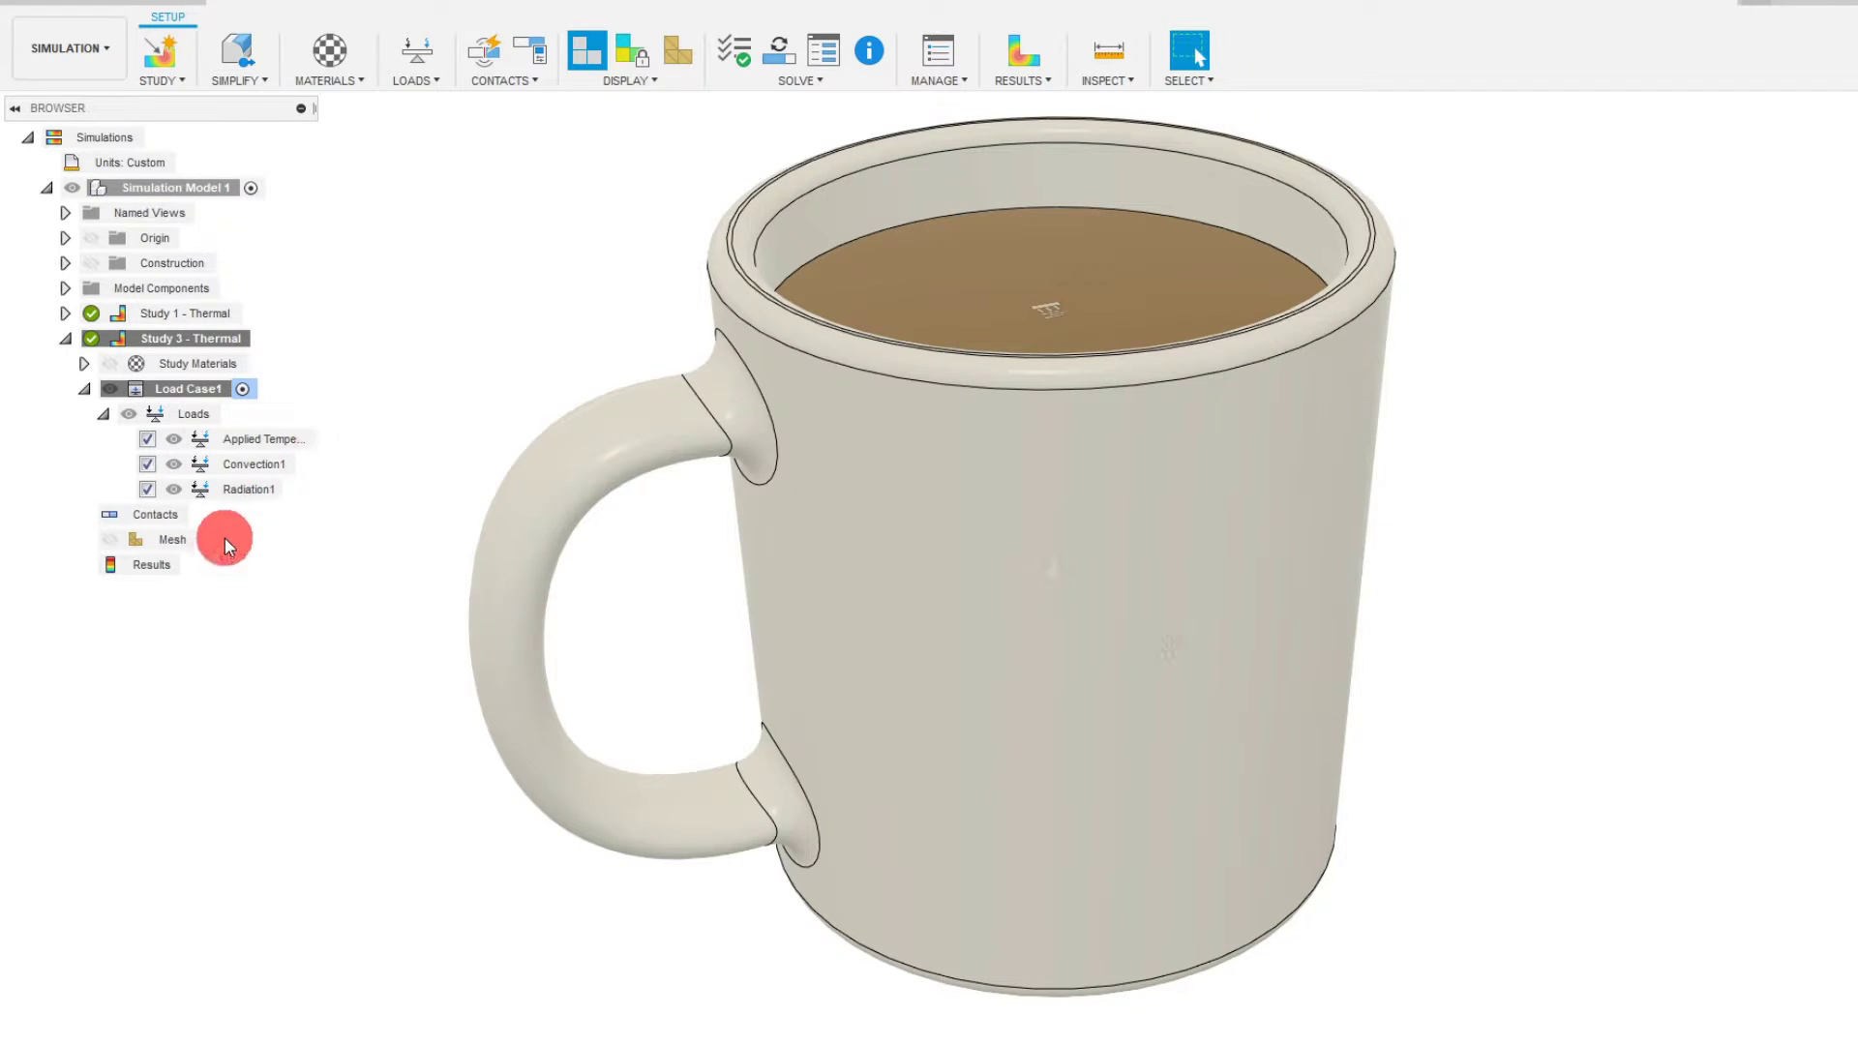
pyautogui.click(152, 564)
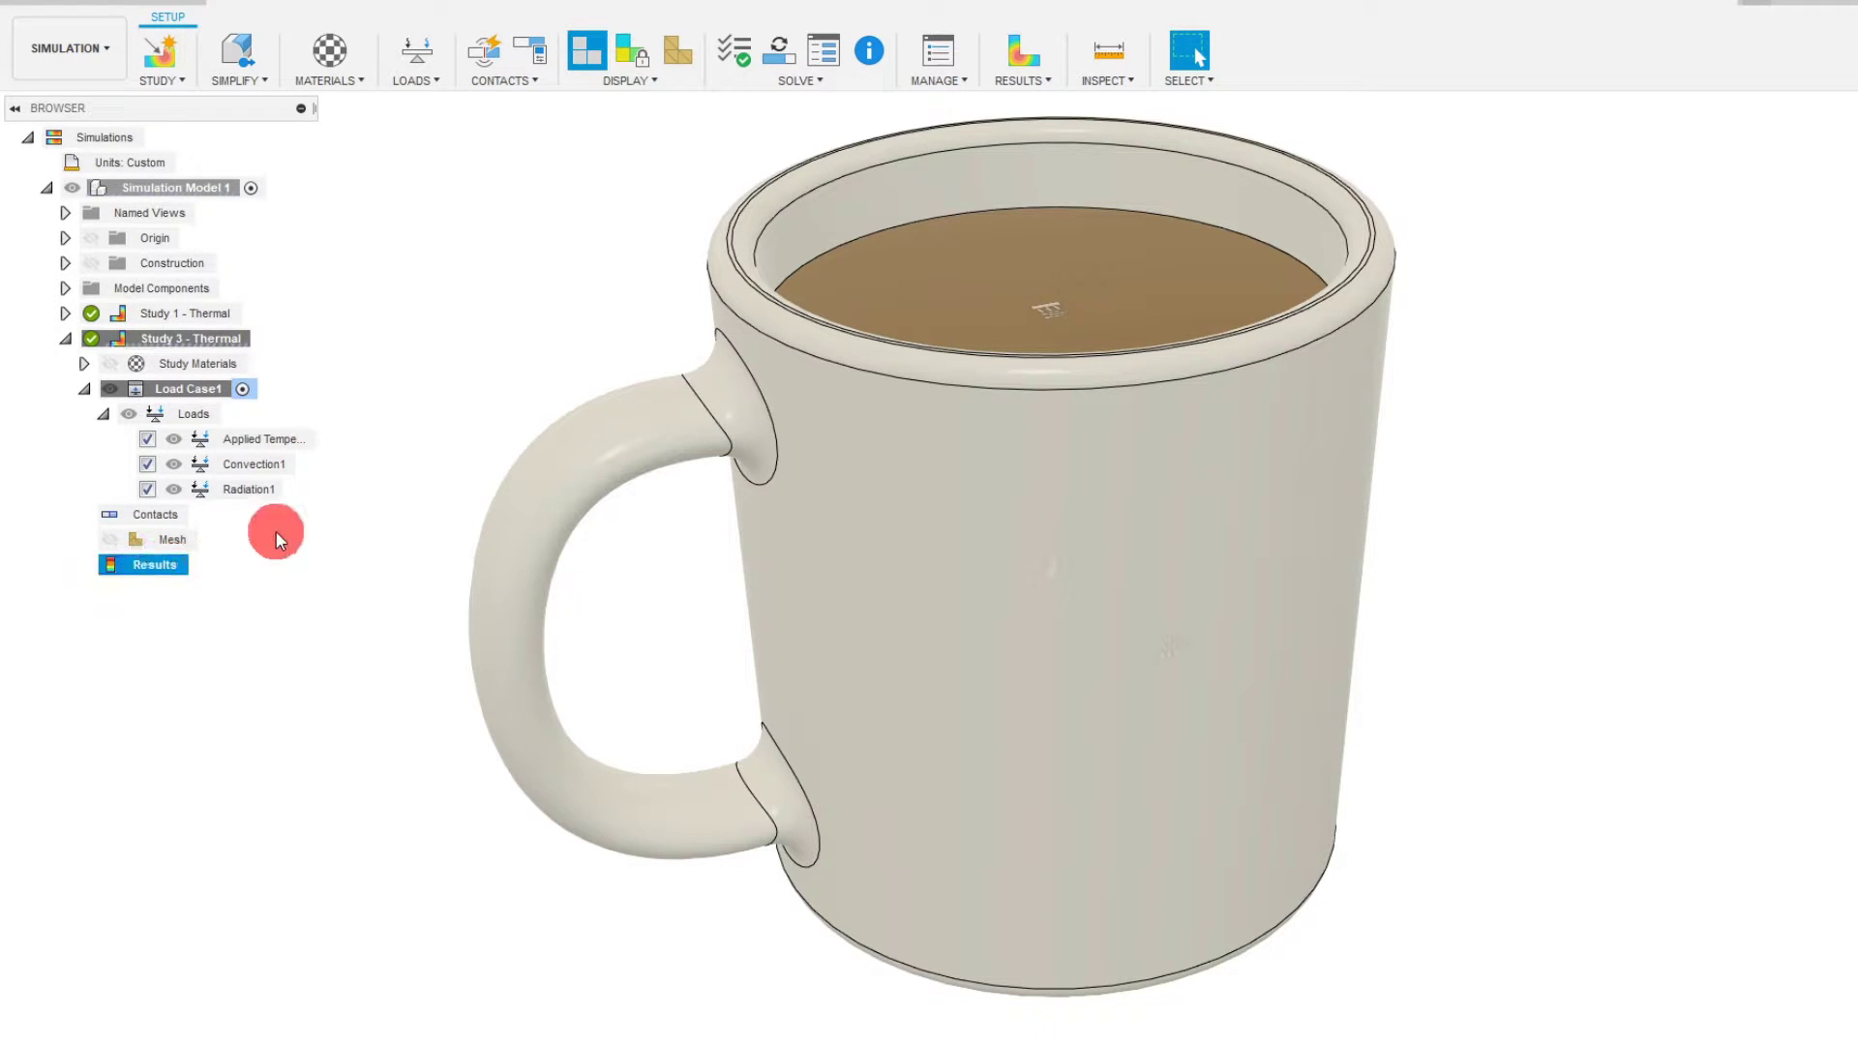
pyautogui.click(269, 490)
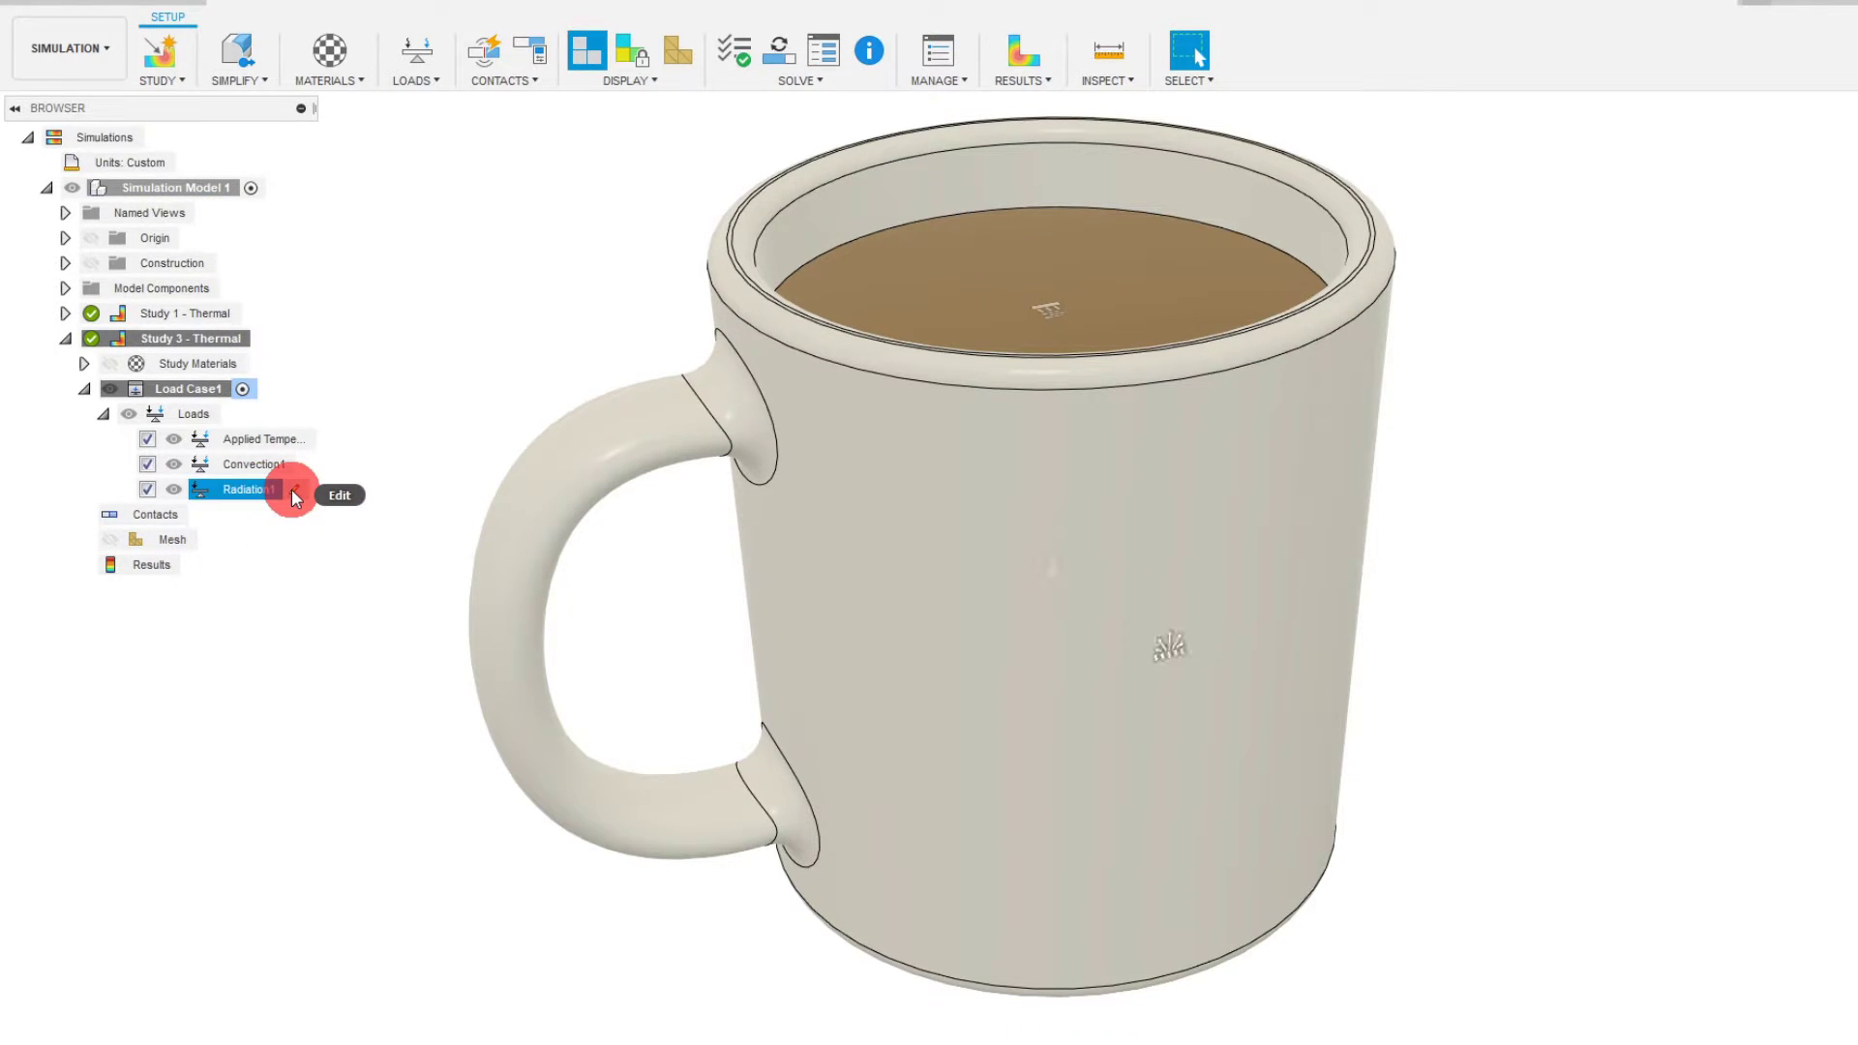
pyautogui.click(306, 438)
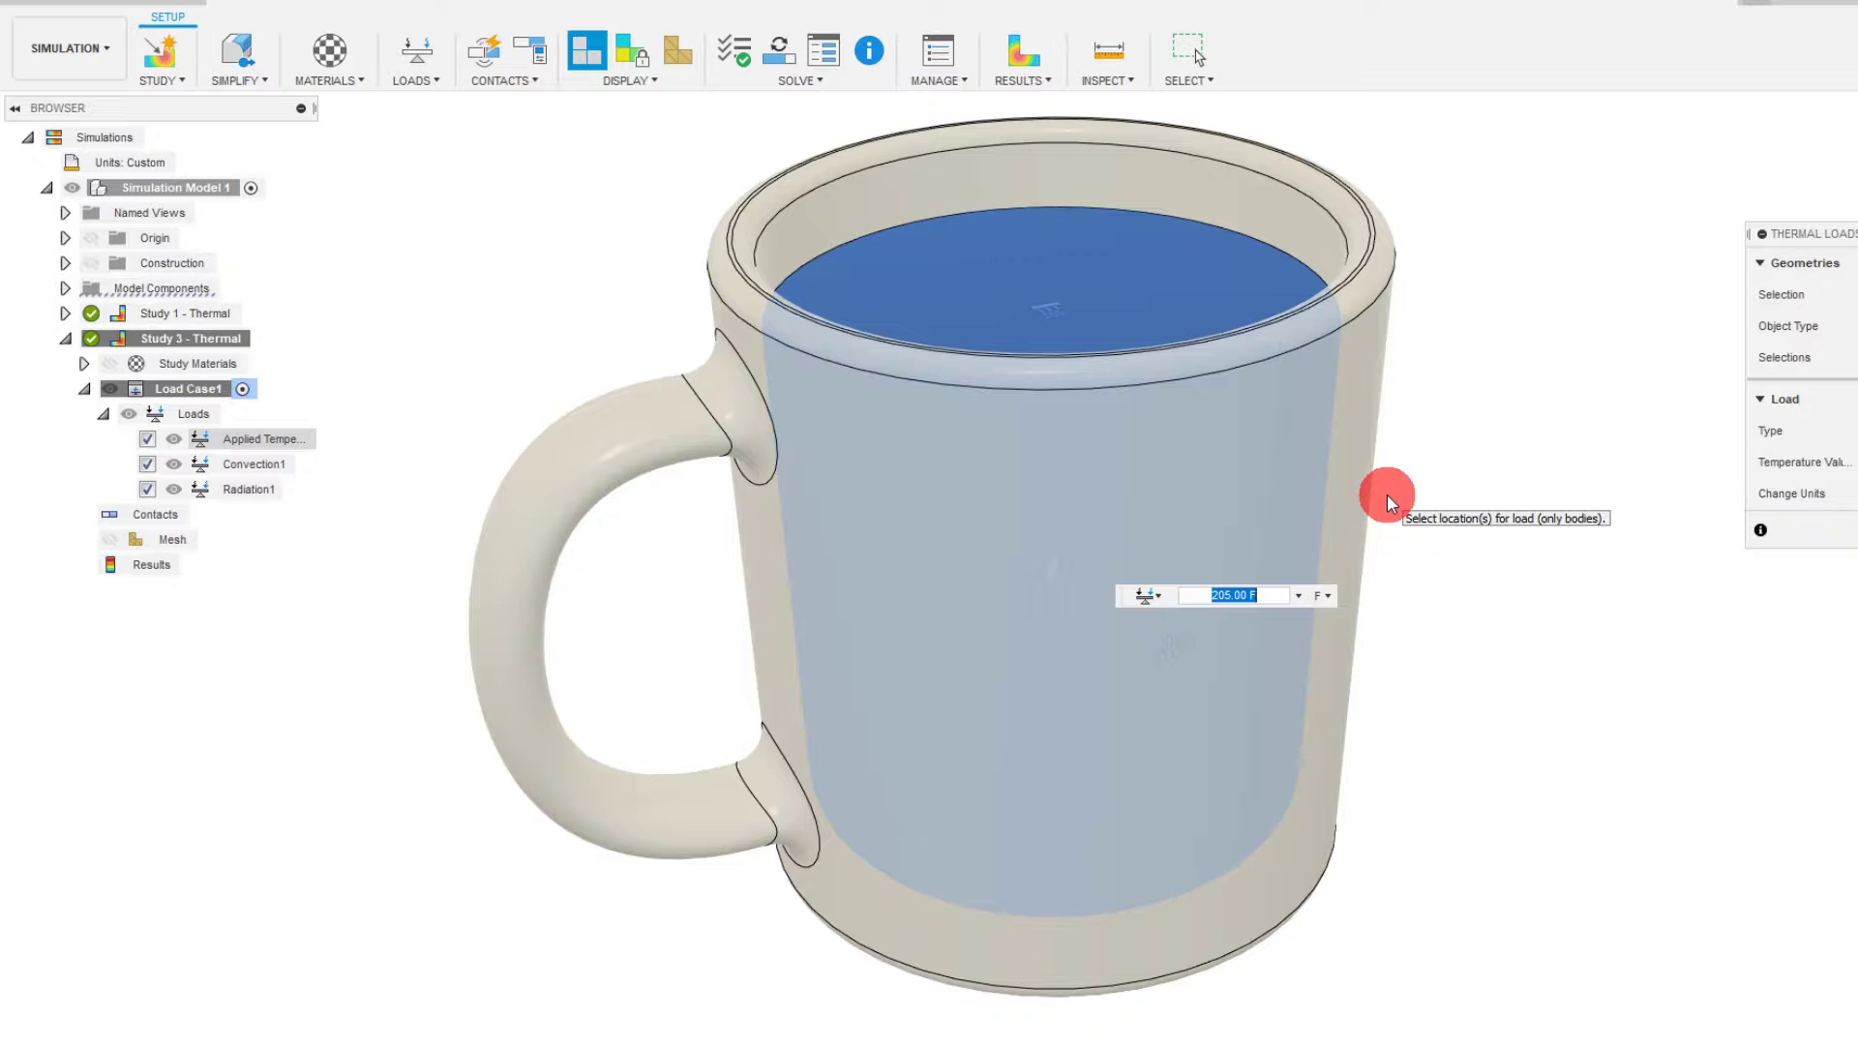
pyautogui.scroll(-1, 1448, 487)
pyautogui.scroll(1, 1452, 472)
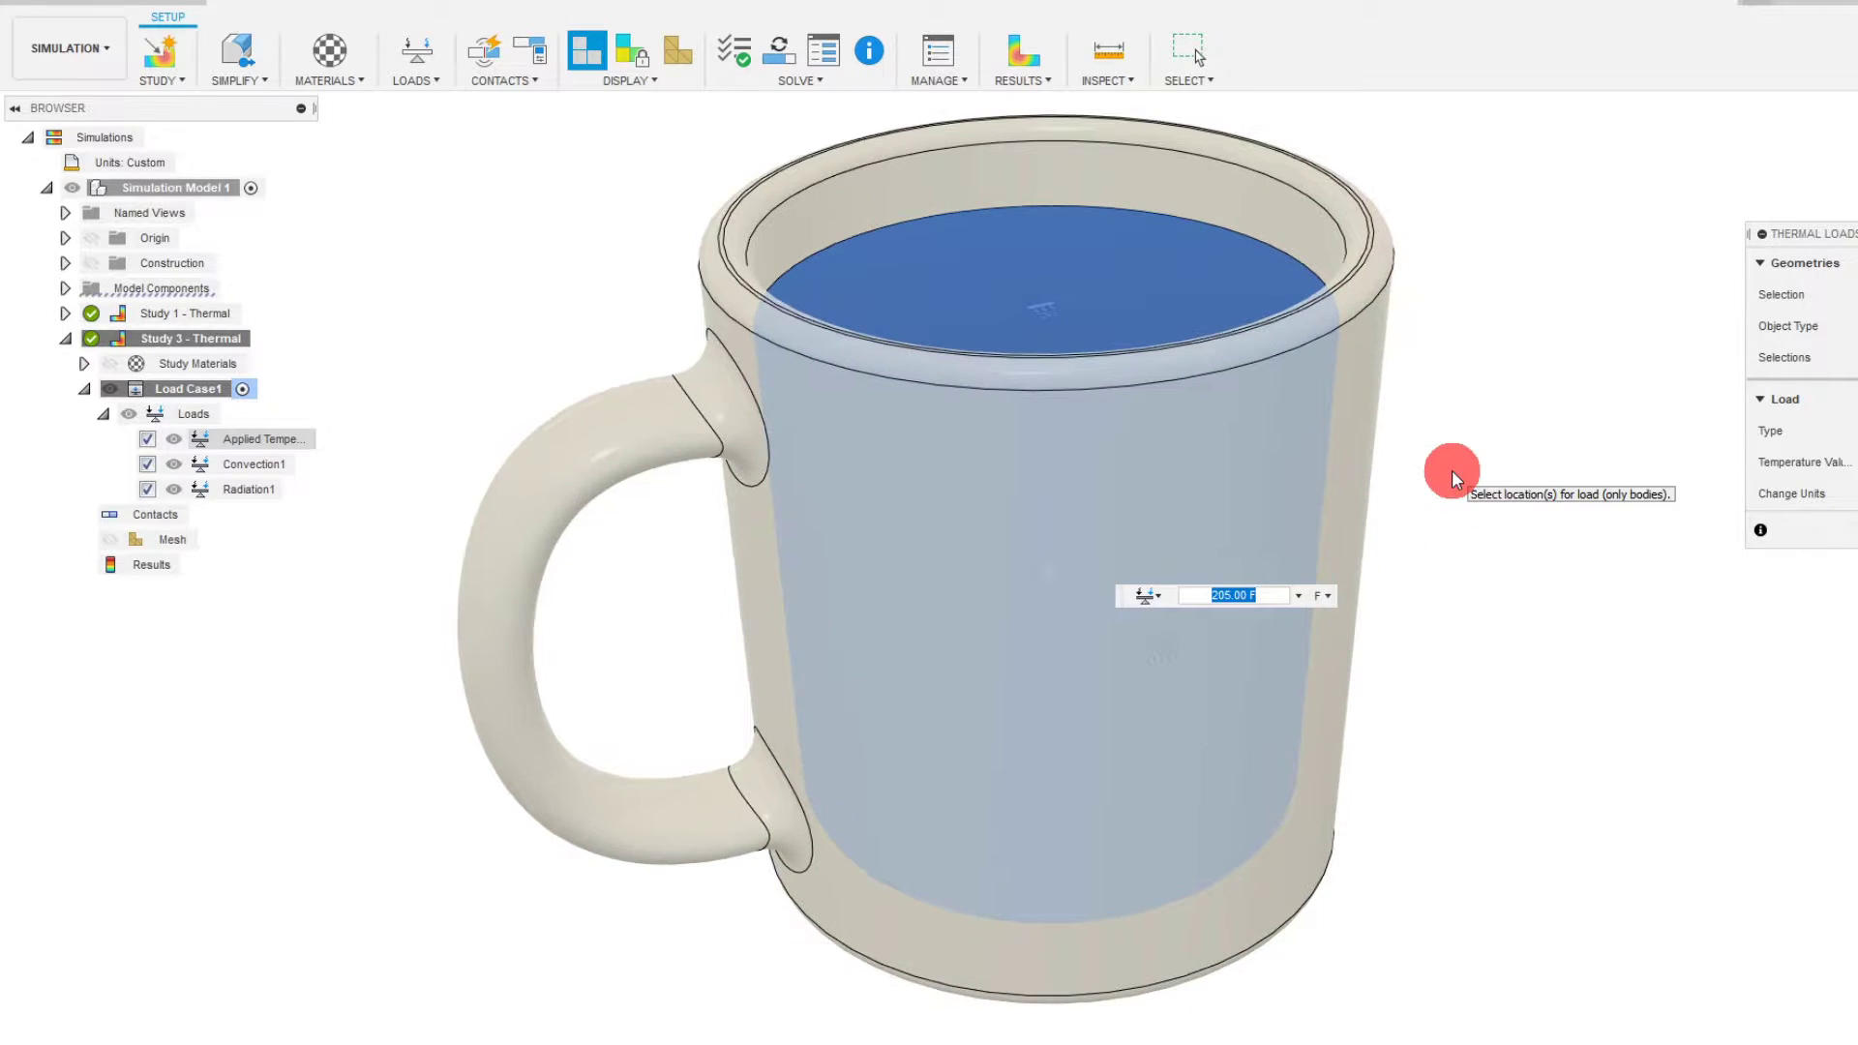
pyautogui.press('Return')
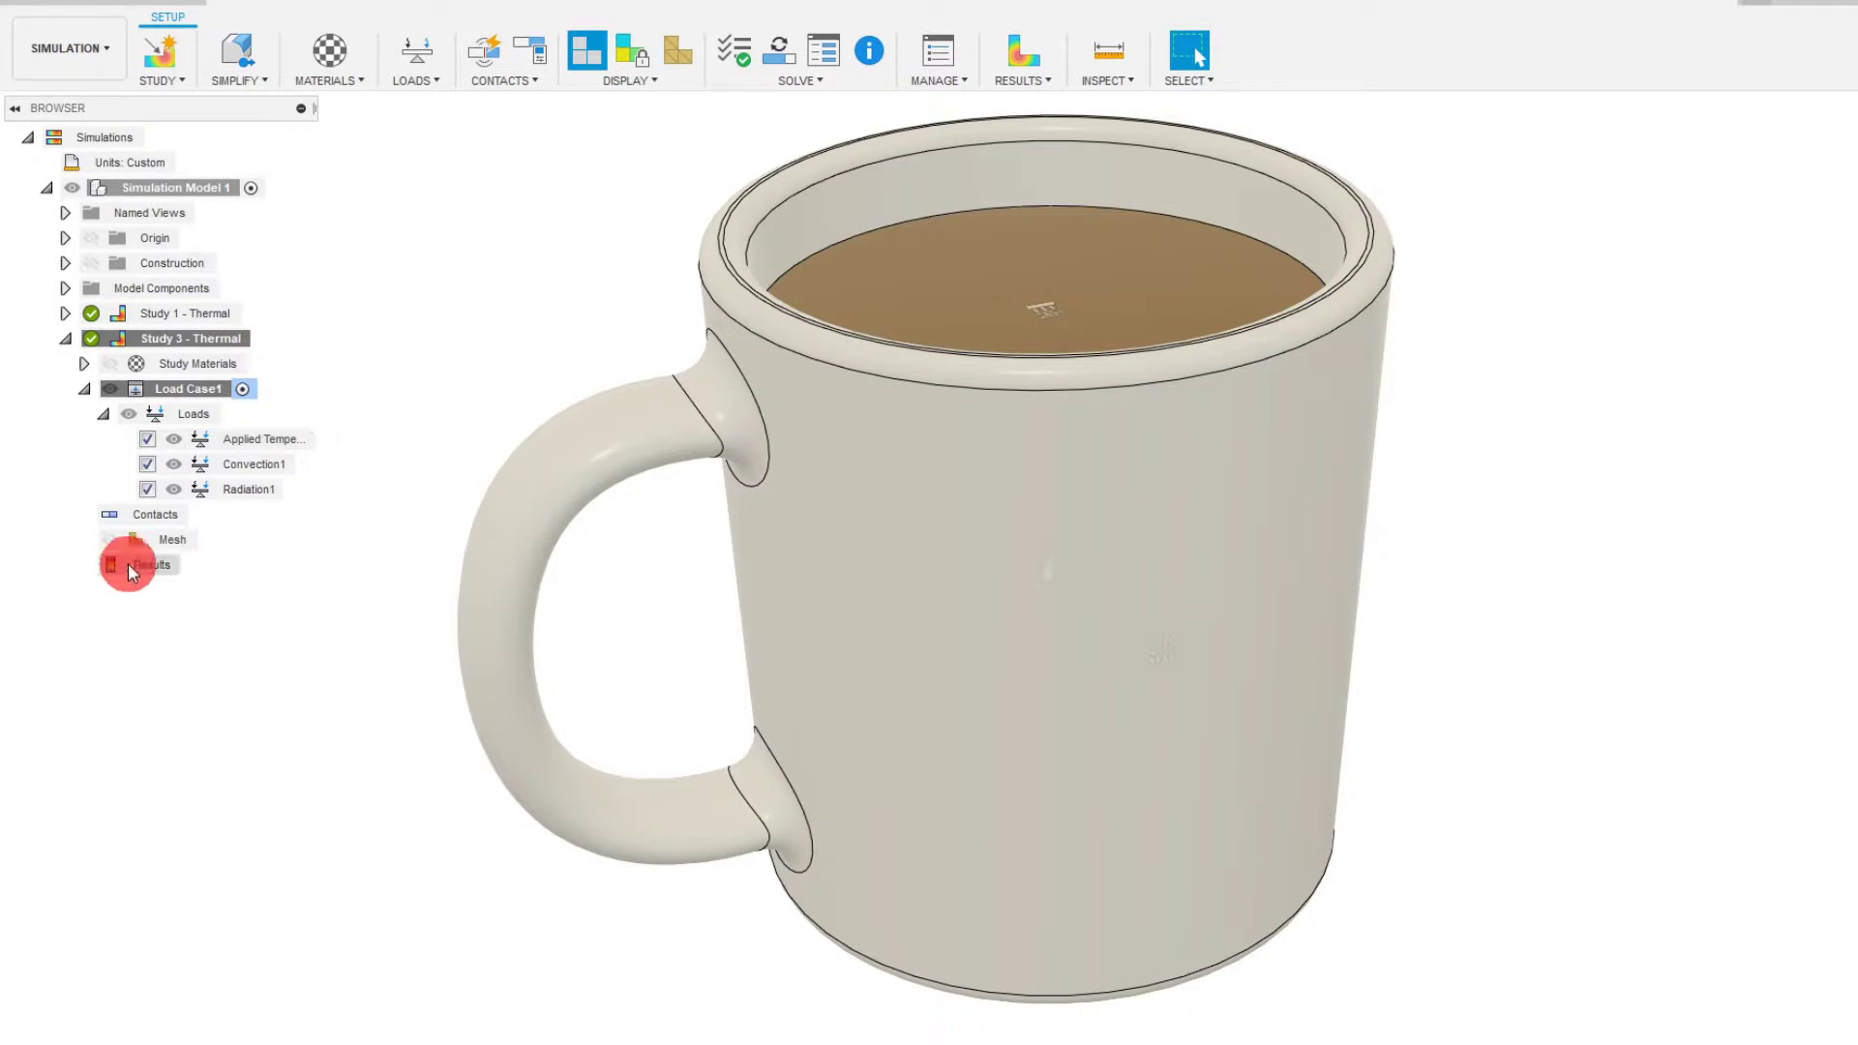
# - Show the thermal results and examine the temperature distribution on the mug's wall and handle from several angles
pyautogui.click(128, 563)
pyautogui.click(1013, 56)
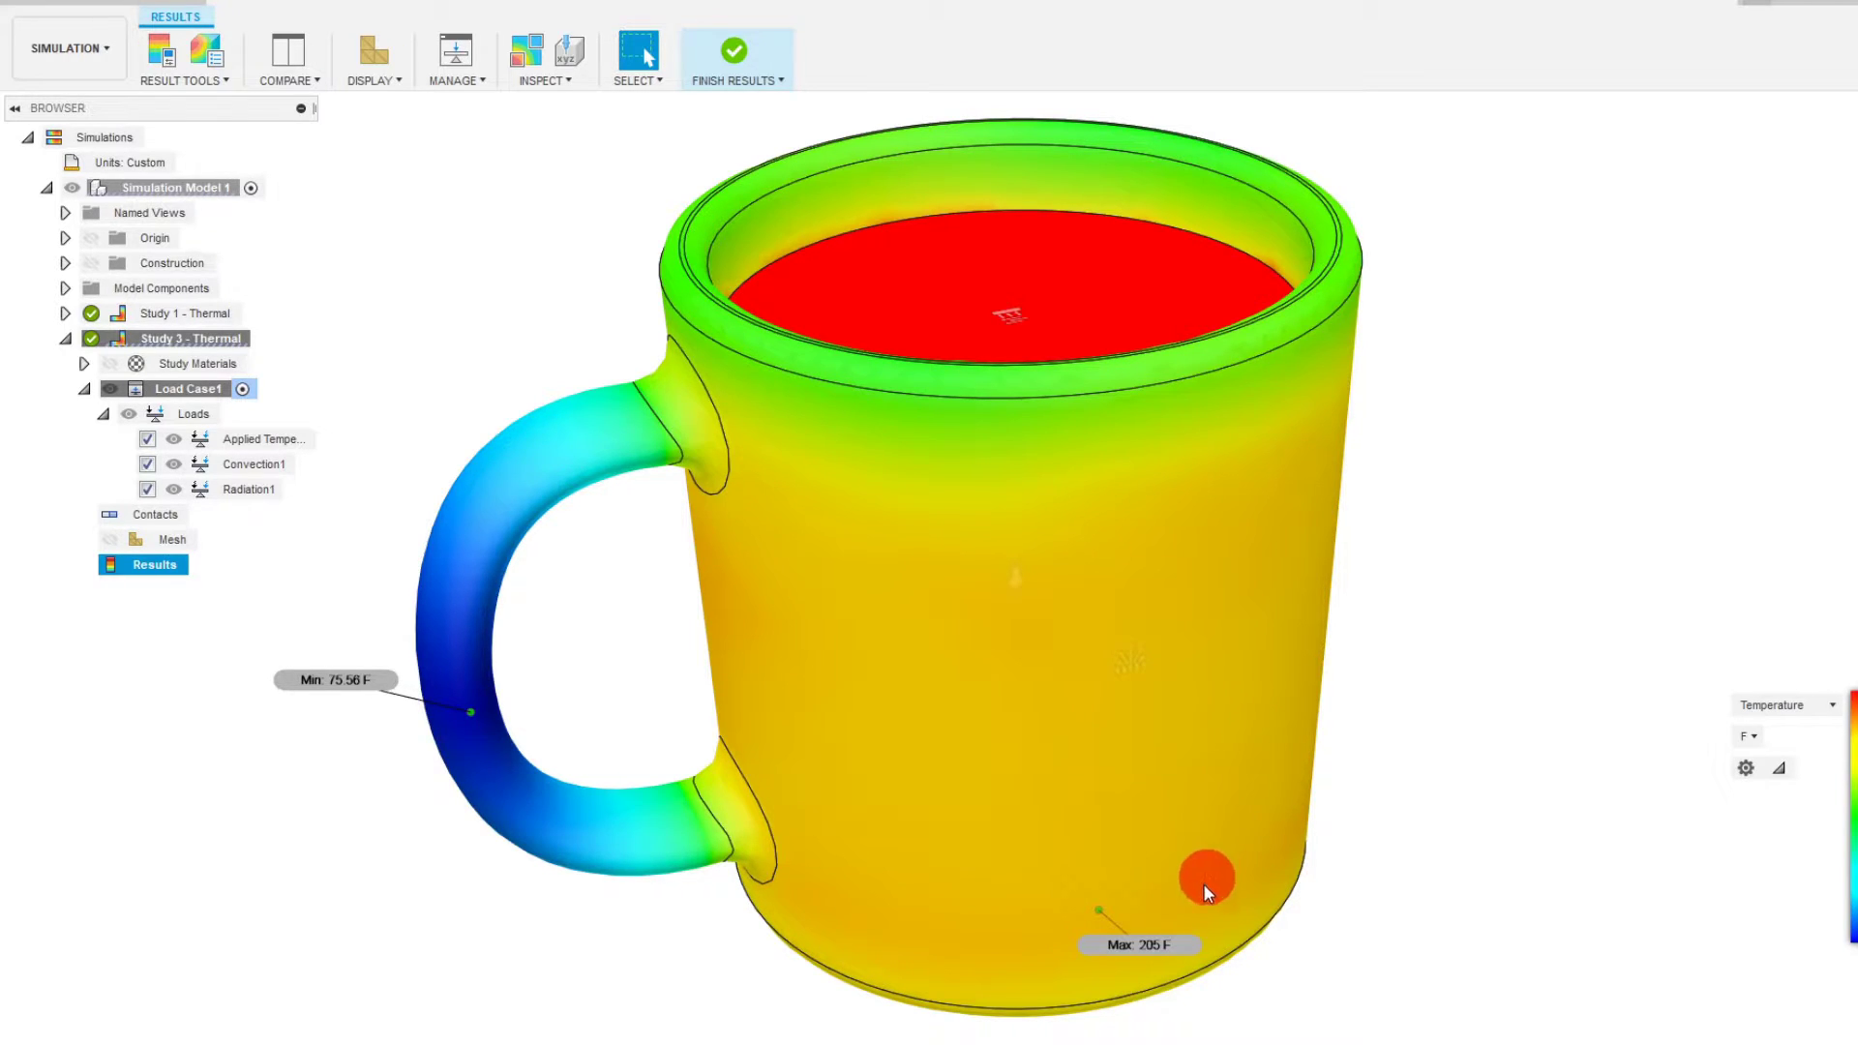
pyautogui.scroll(-2, 1119, 853)
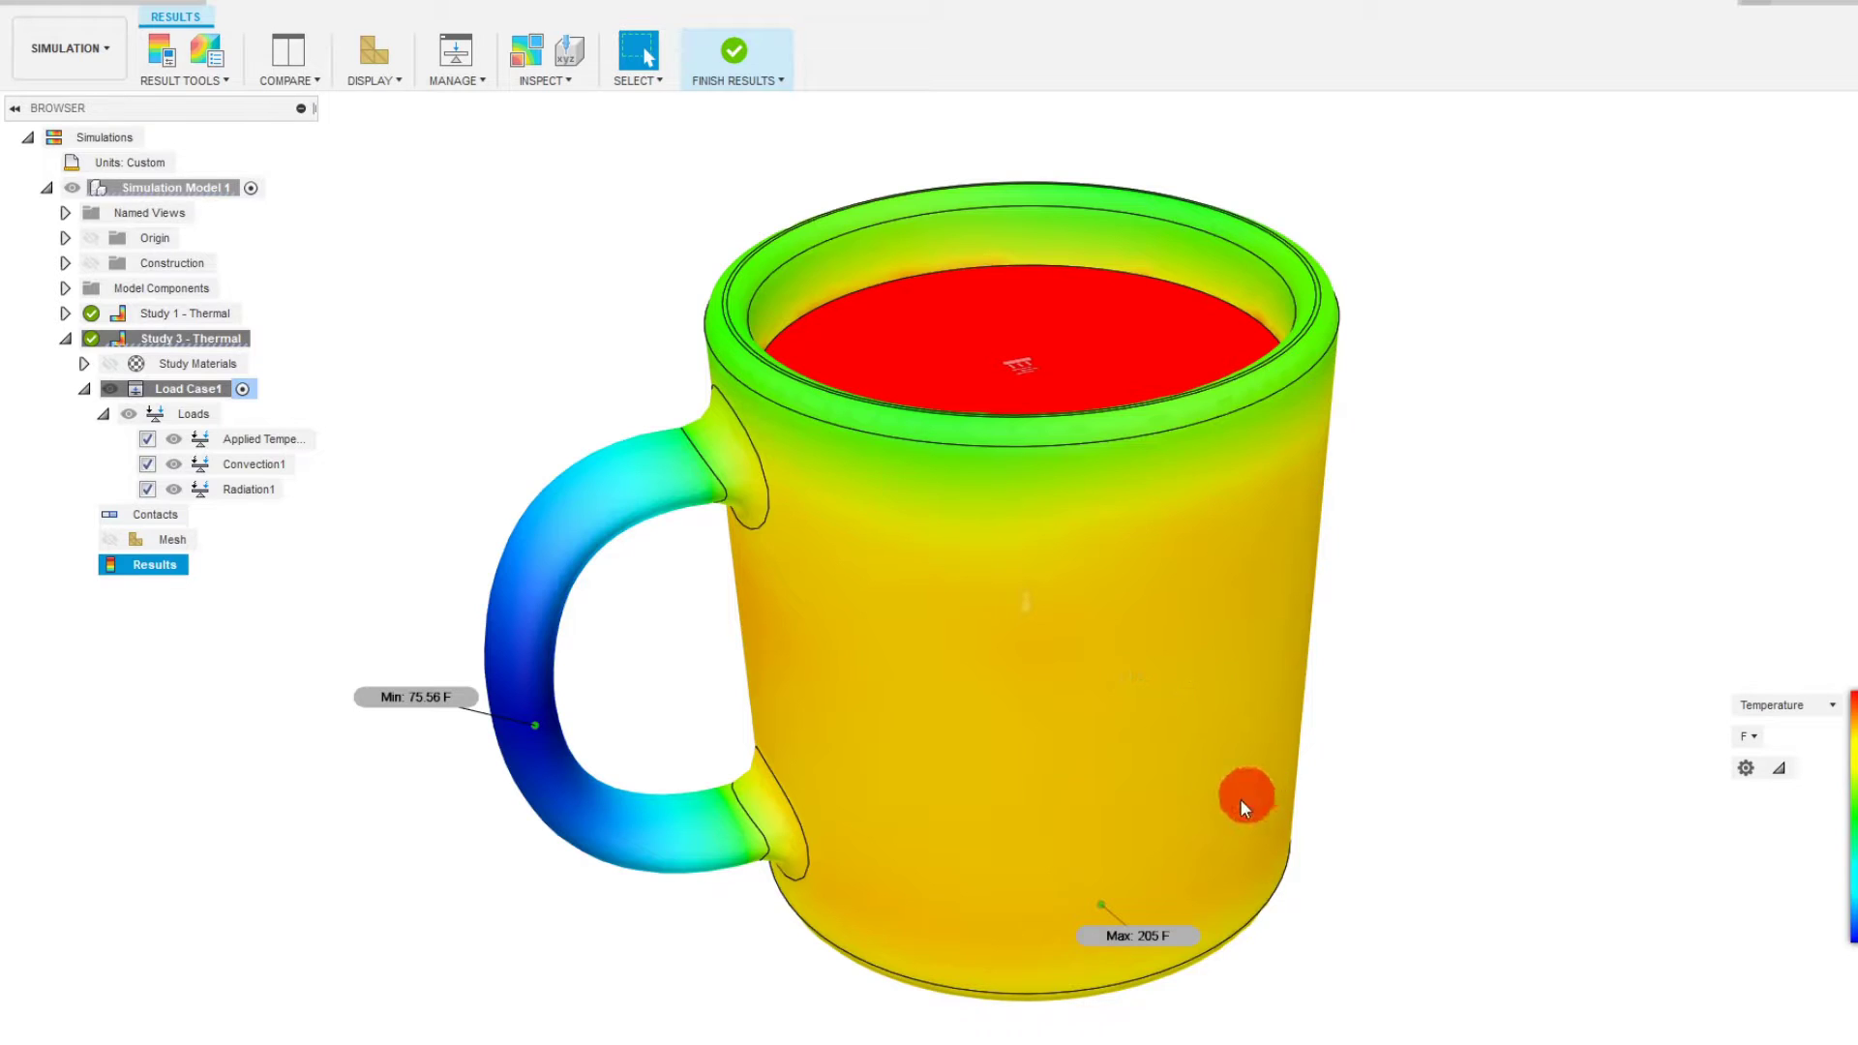
pyautogui.keyDown('shift'); pyautogui.moveTo(1028, 822); pyautogui.dragTo(1032, 783, button='middle'); pyautogui.keyUp('shift')
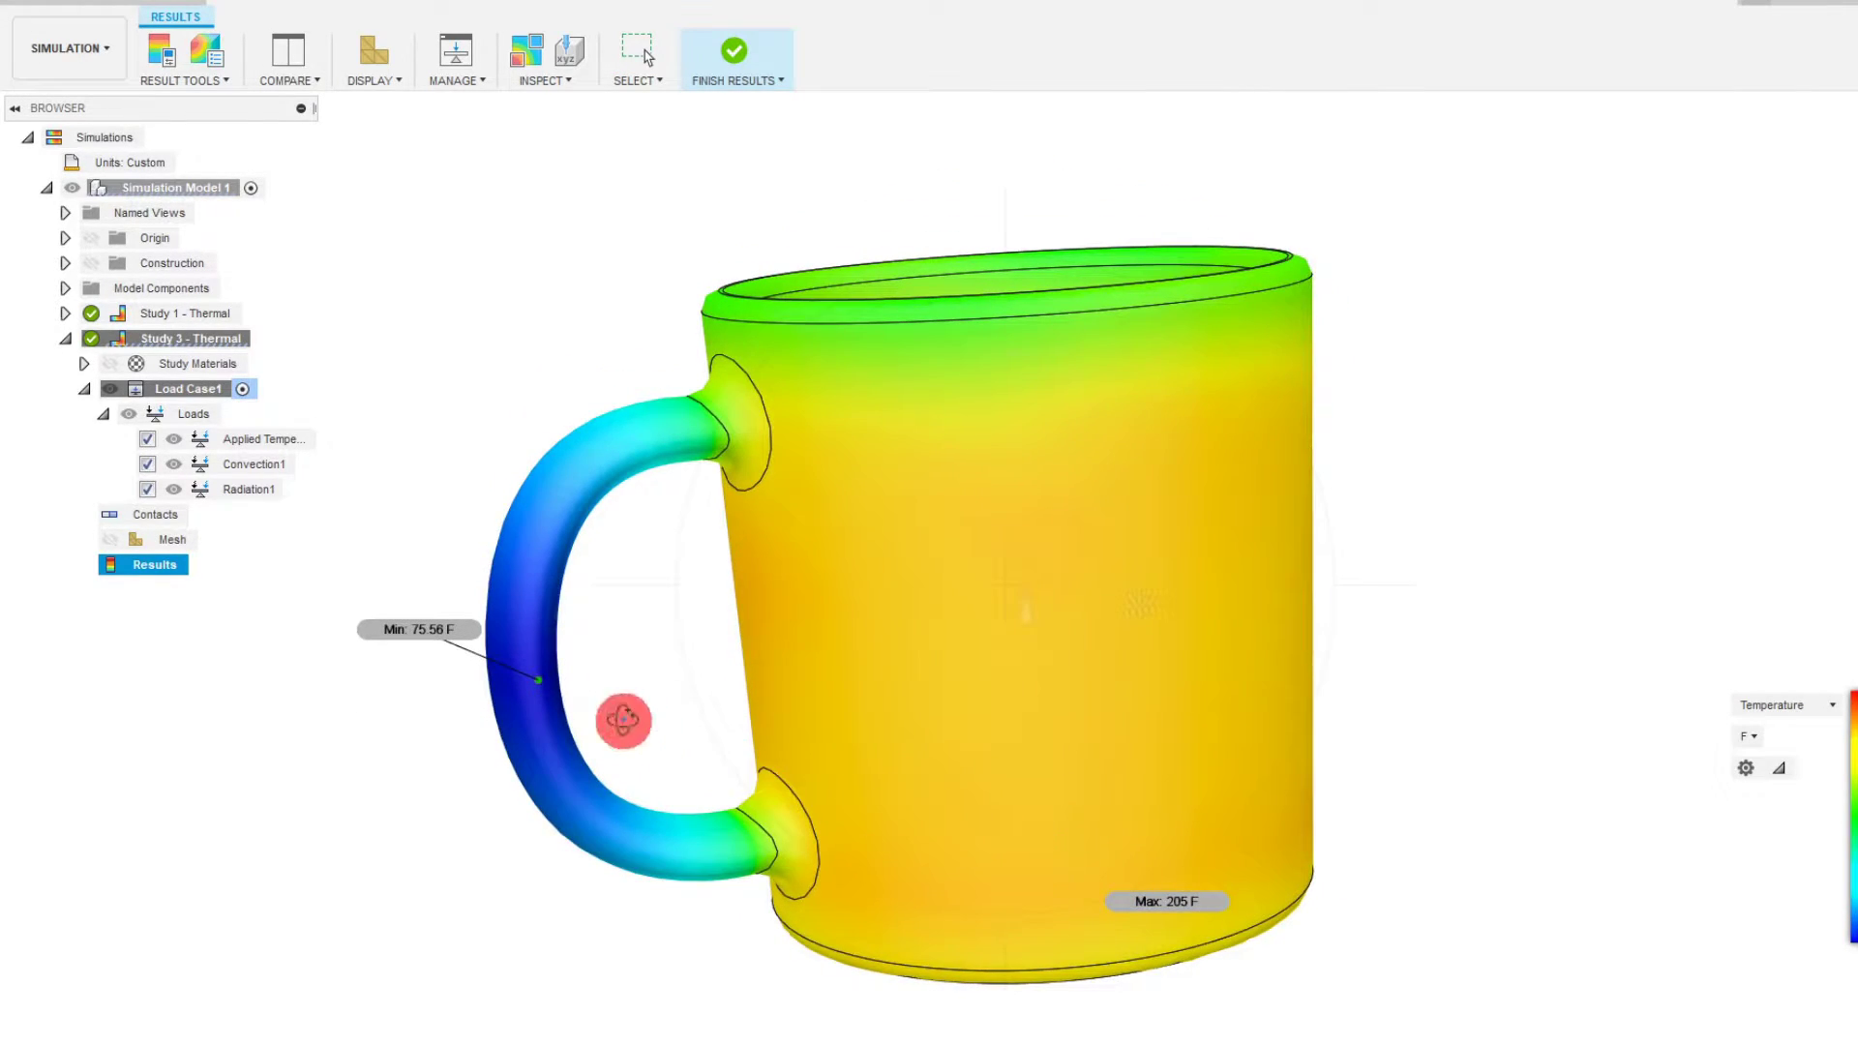
pyautogui.keyDown('shift'); pyautogui.moveTo(1113, 709); pyautogui.dragTo(1146, 748, button='middle'); pyautogui.keyUp('shift')
pyautogui.press('Escape')
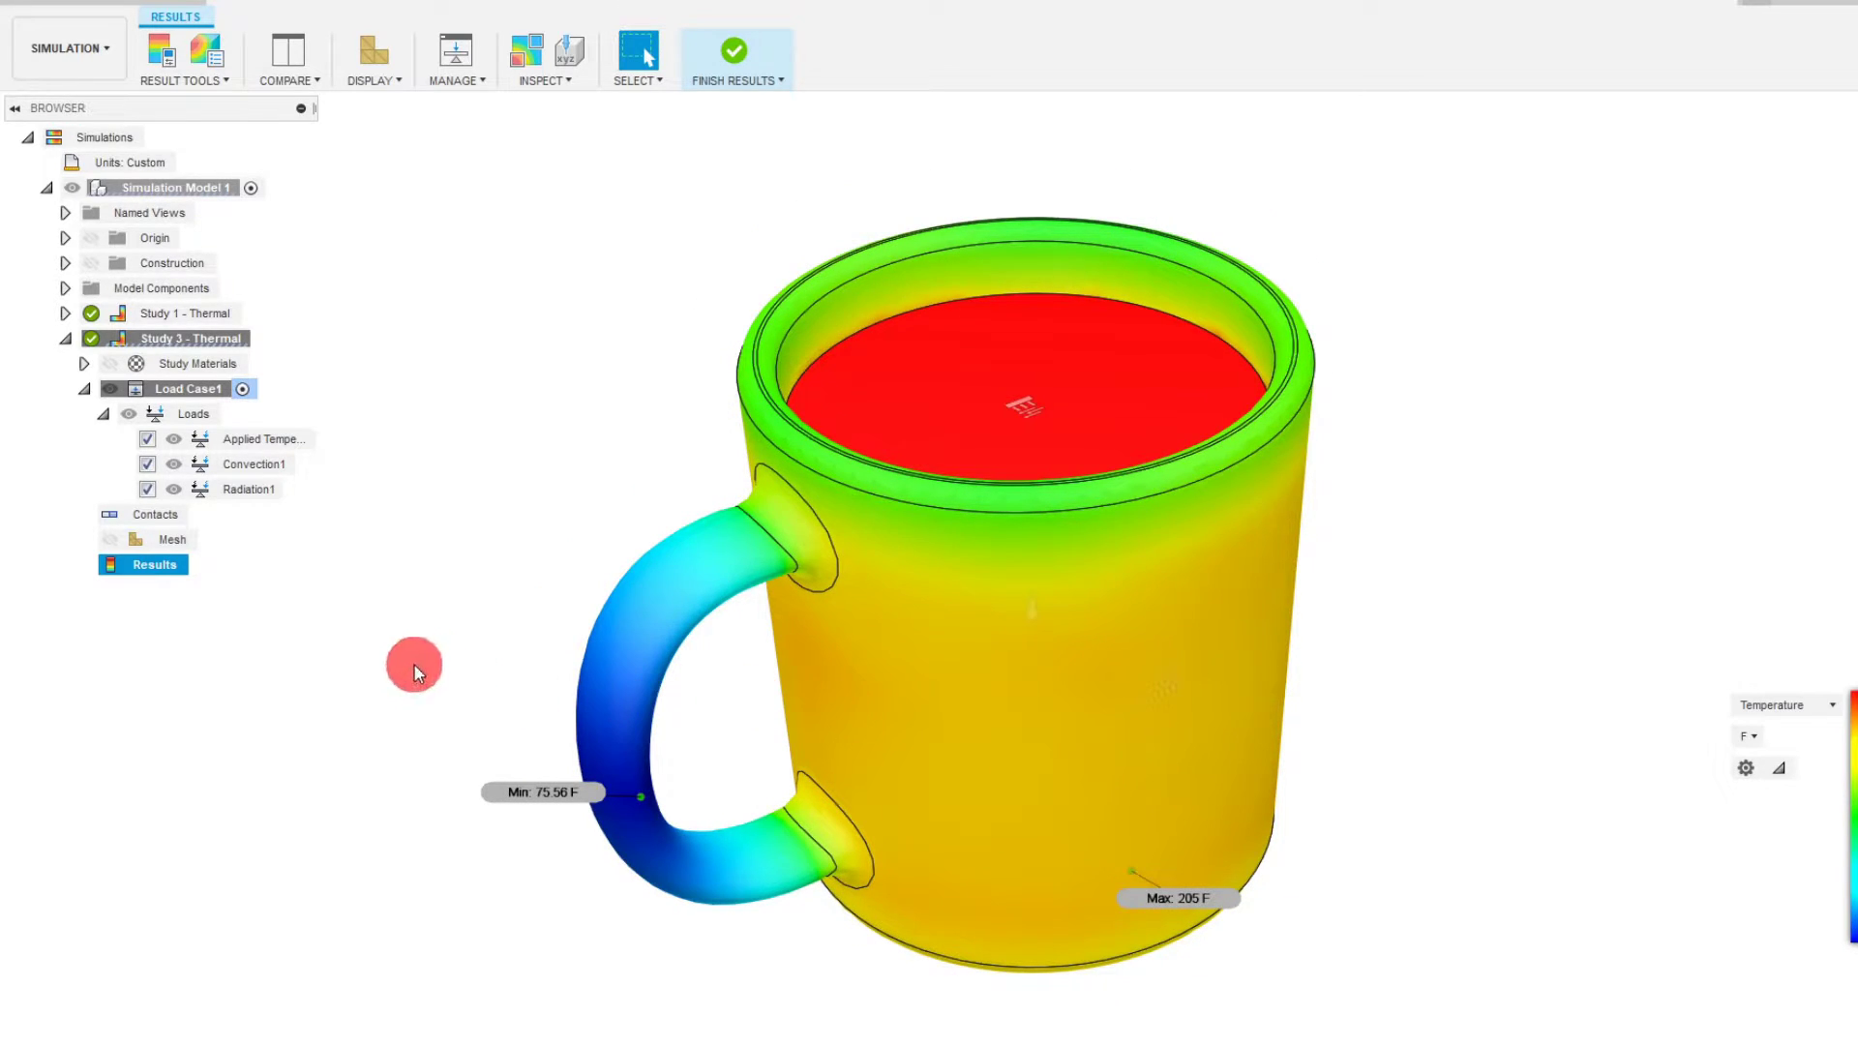
# - Create a slanted slice plane through the mug and liquid to expose the internal temperature results
pyautogui.click(549, 85)
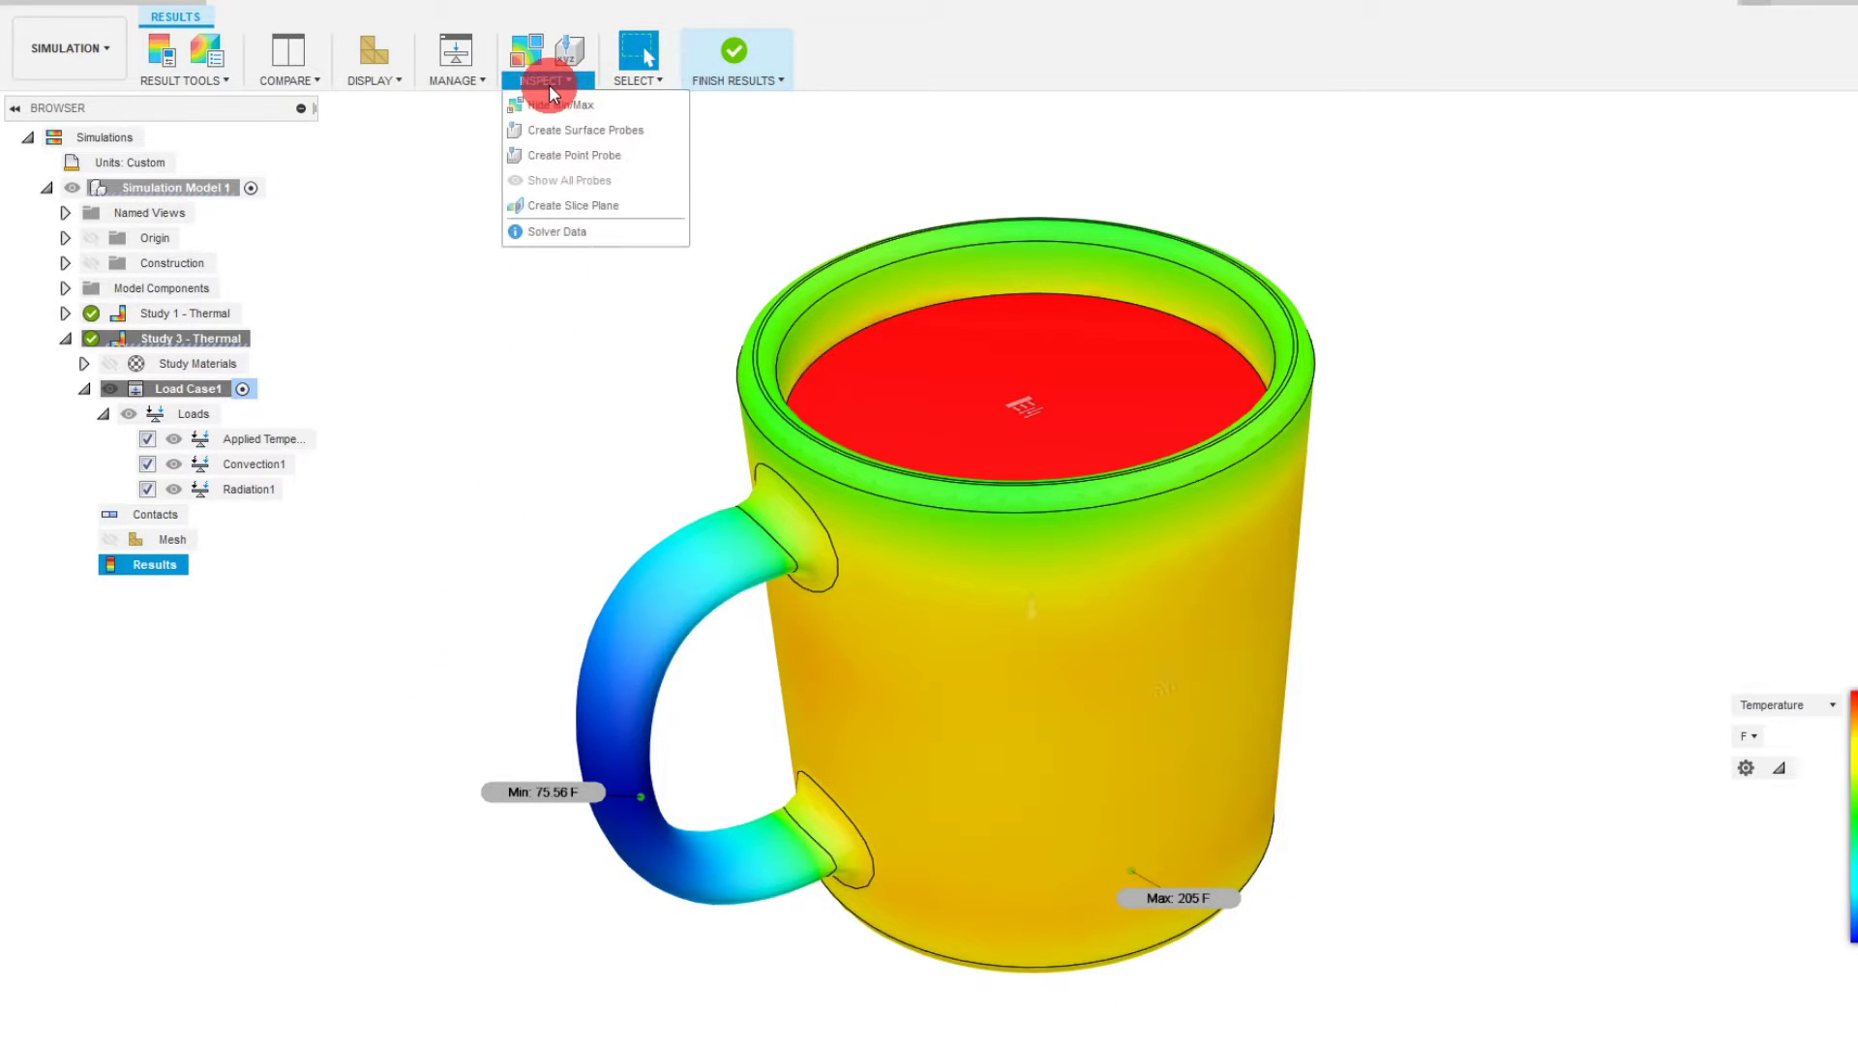
pyautogui.click(566, 204)
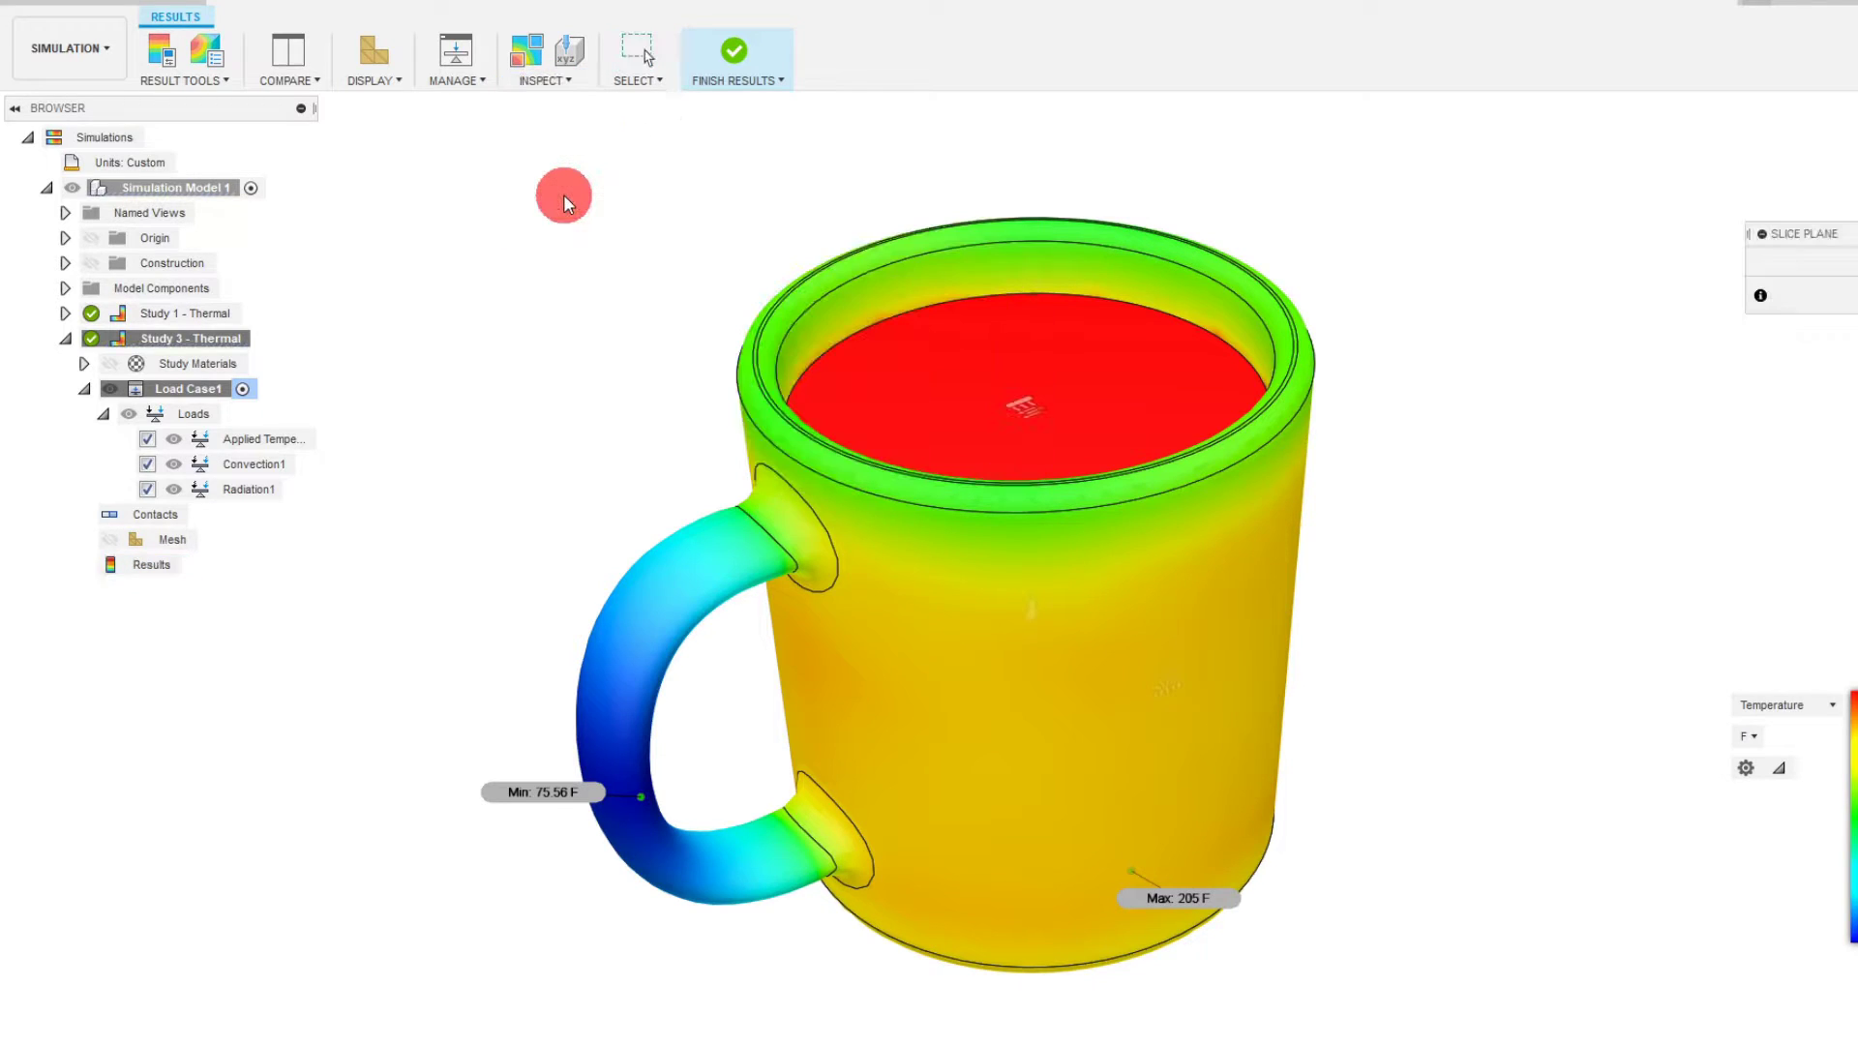
pyautogui.moveTo(979, 565); pyautogui.dragTo(757, 586)
pyautogui.click(754, 579)
pyautogui.click(1855, 645)
pyautogui.scroll(-1, 1303, 542)
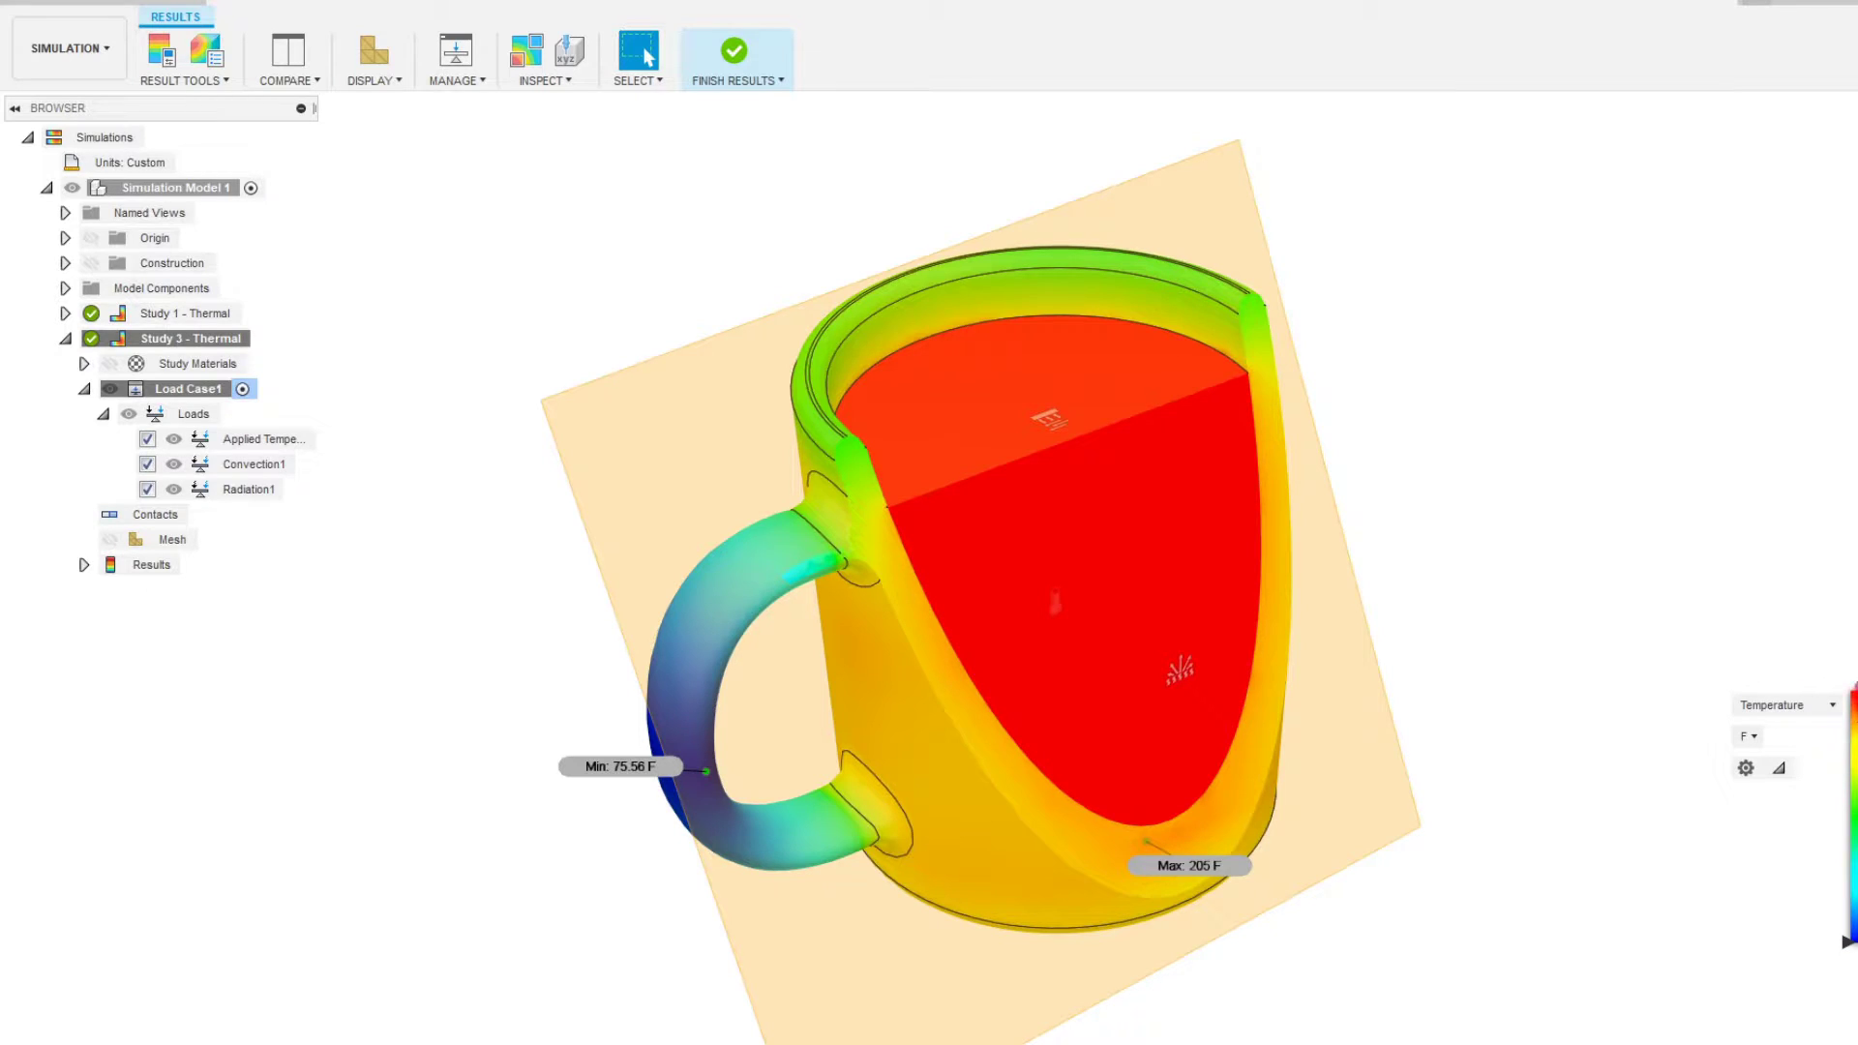
pyautogui.moveTo(1854, 689); pyautogui.dragTo(1853, 726)
pyautogui.click(1592, 640)
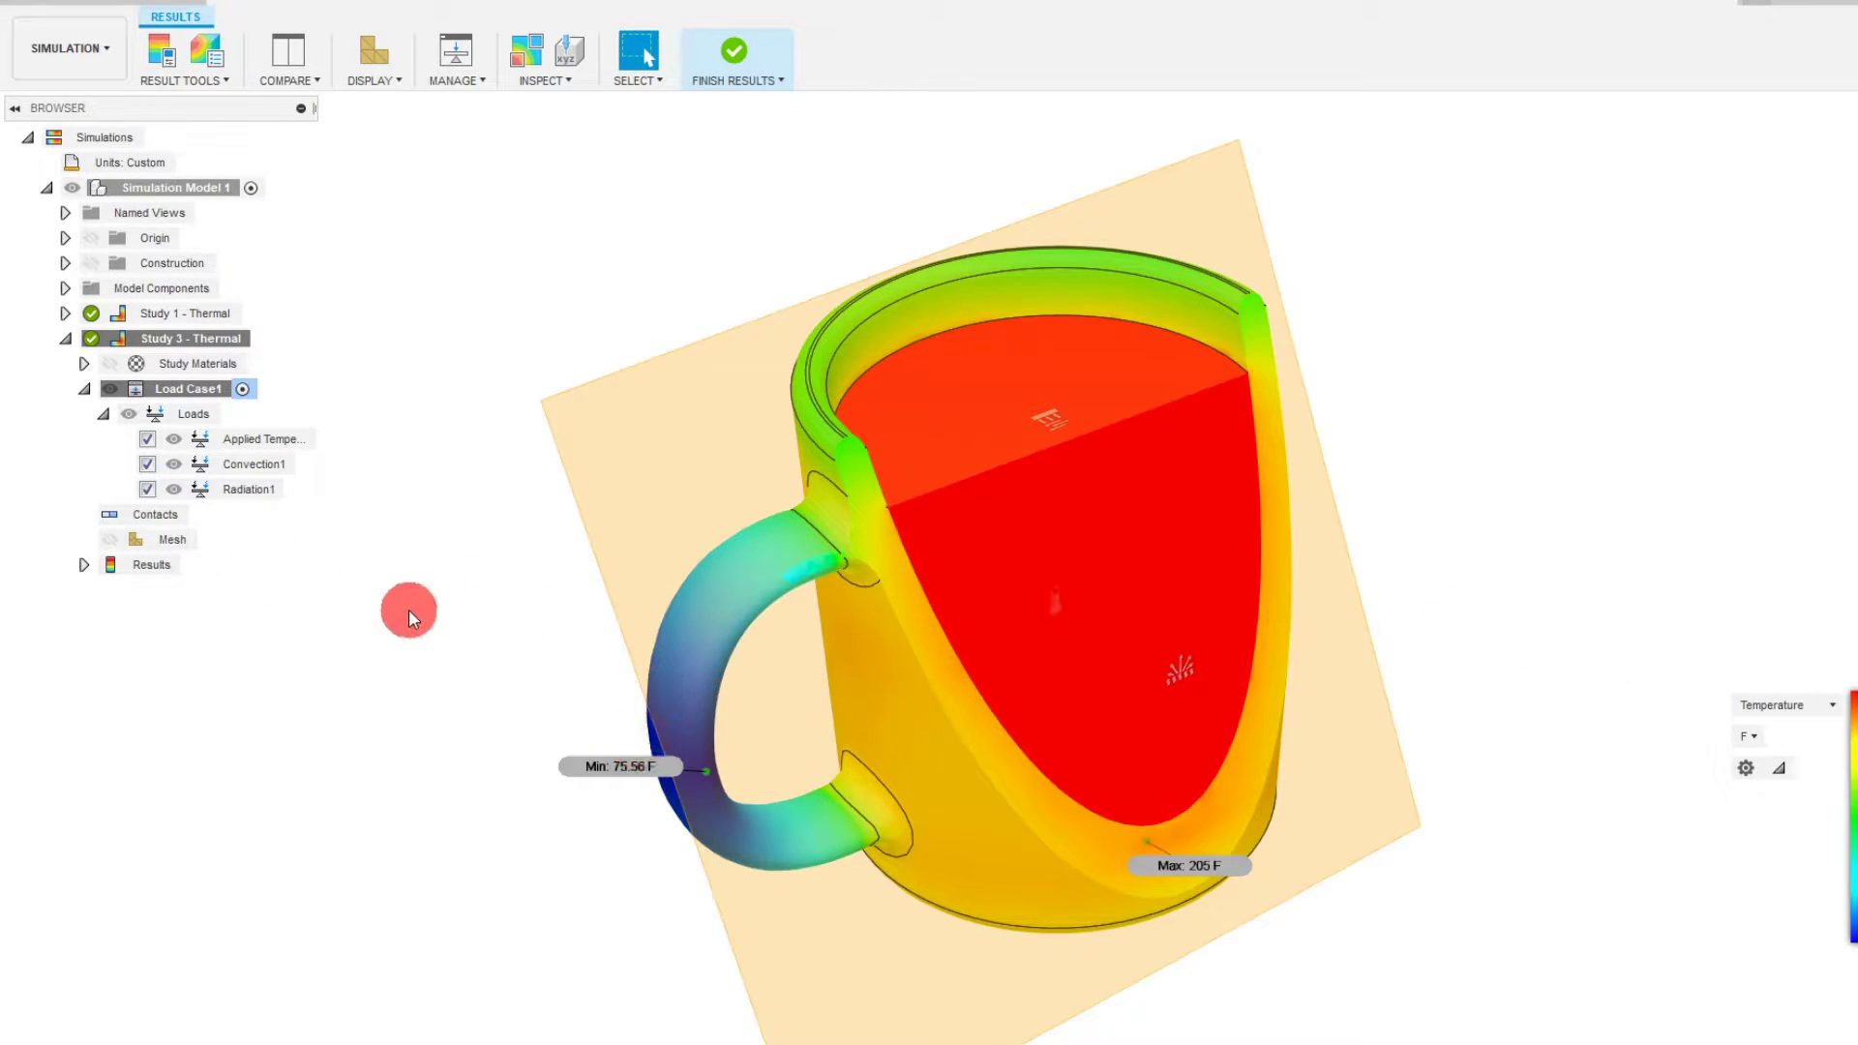
# - Set the liquid body's applied temperature load to 350 F
pyautogui.click(300, 438)
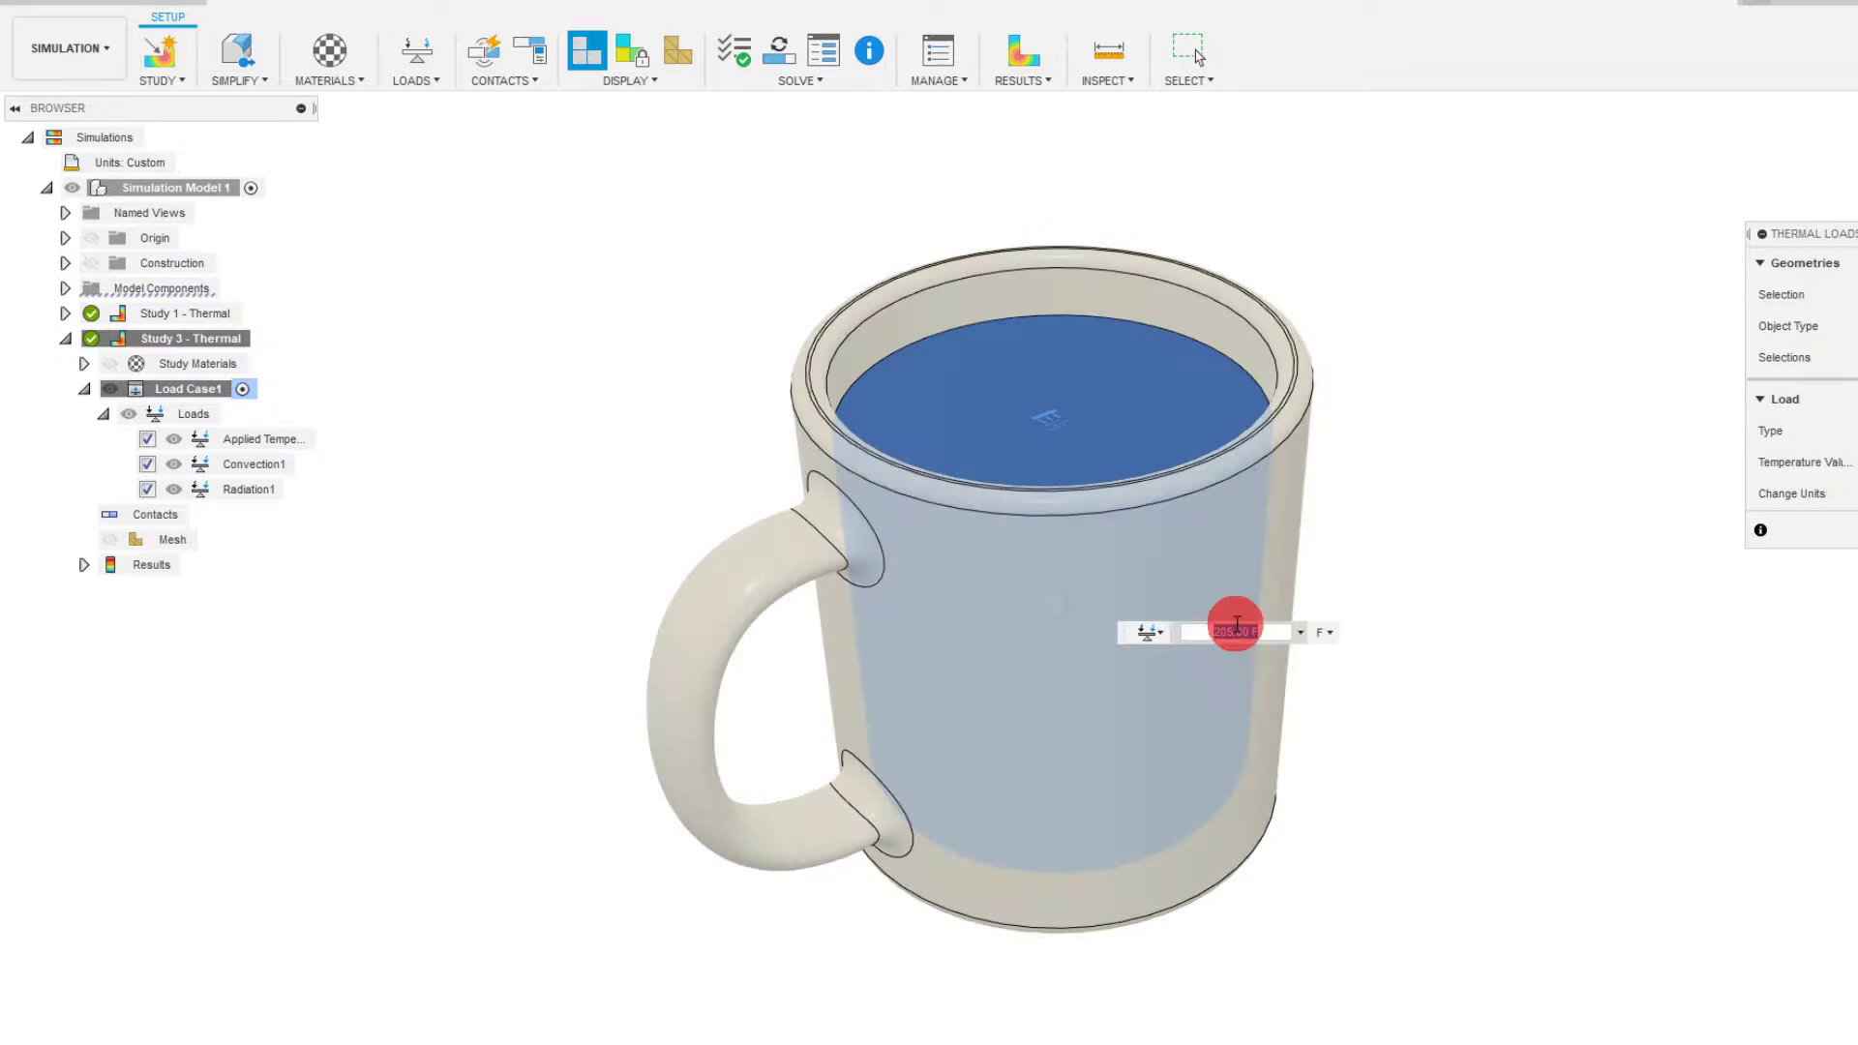
pyautogui.click(1235, 634)
pyautogui.moveTo(1235, 634); pyautogui.dragTo(1214, 634)
pyautogui.write('300')
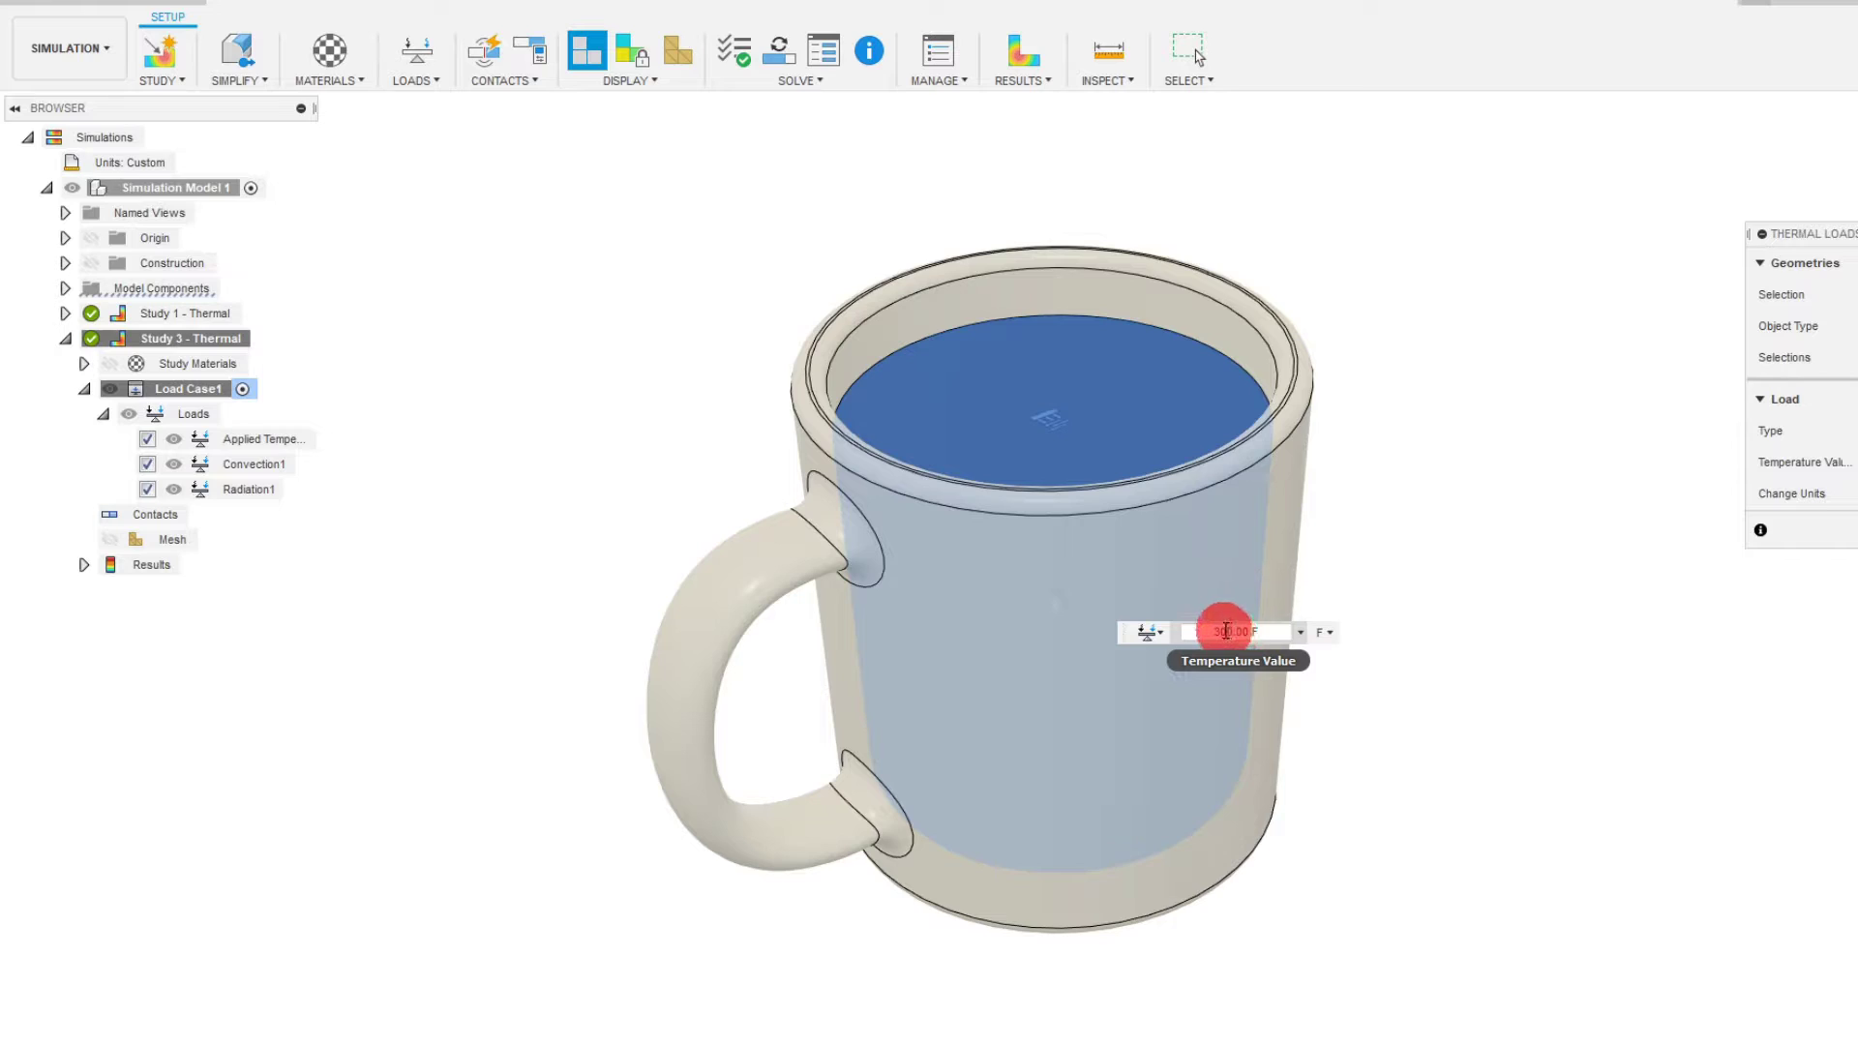
pyautogui.moveTo(1220, 631); pyautogui.dragTo(1228, 632)
pyautogui.write('5')
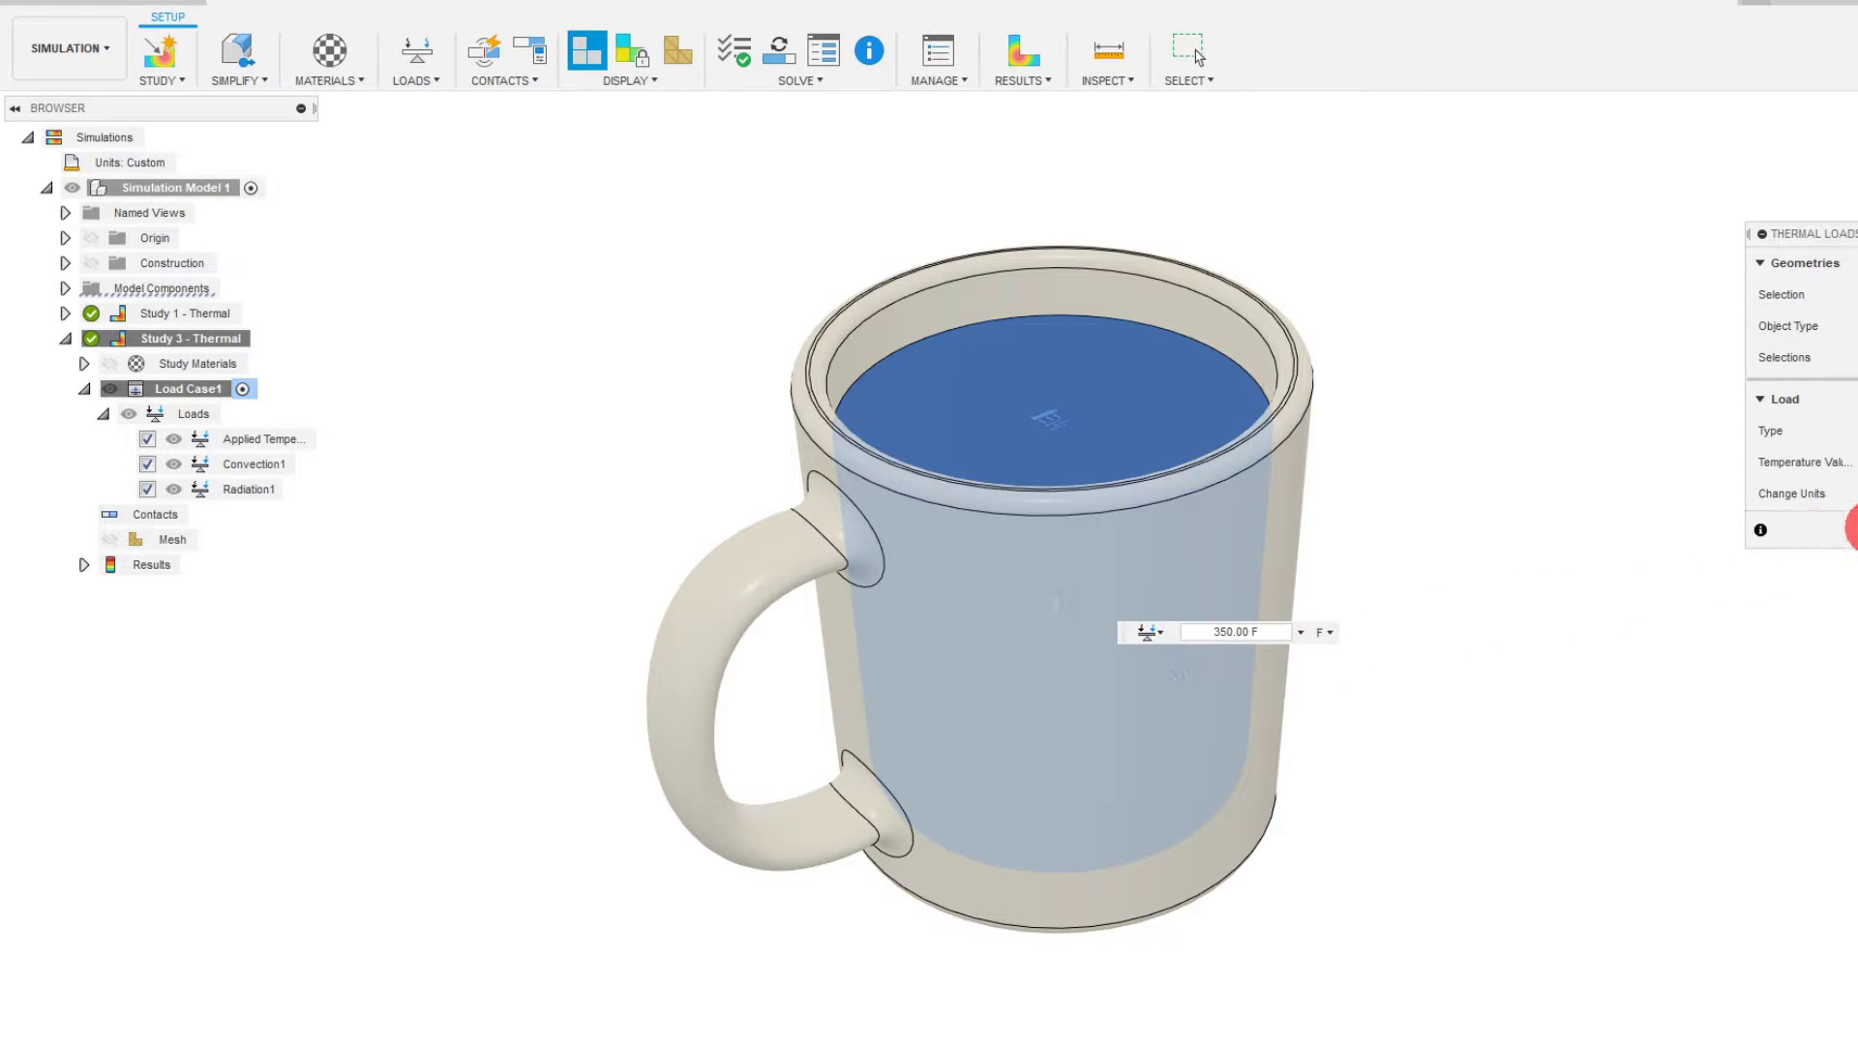
pyautogui.click(1844, 531)
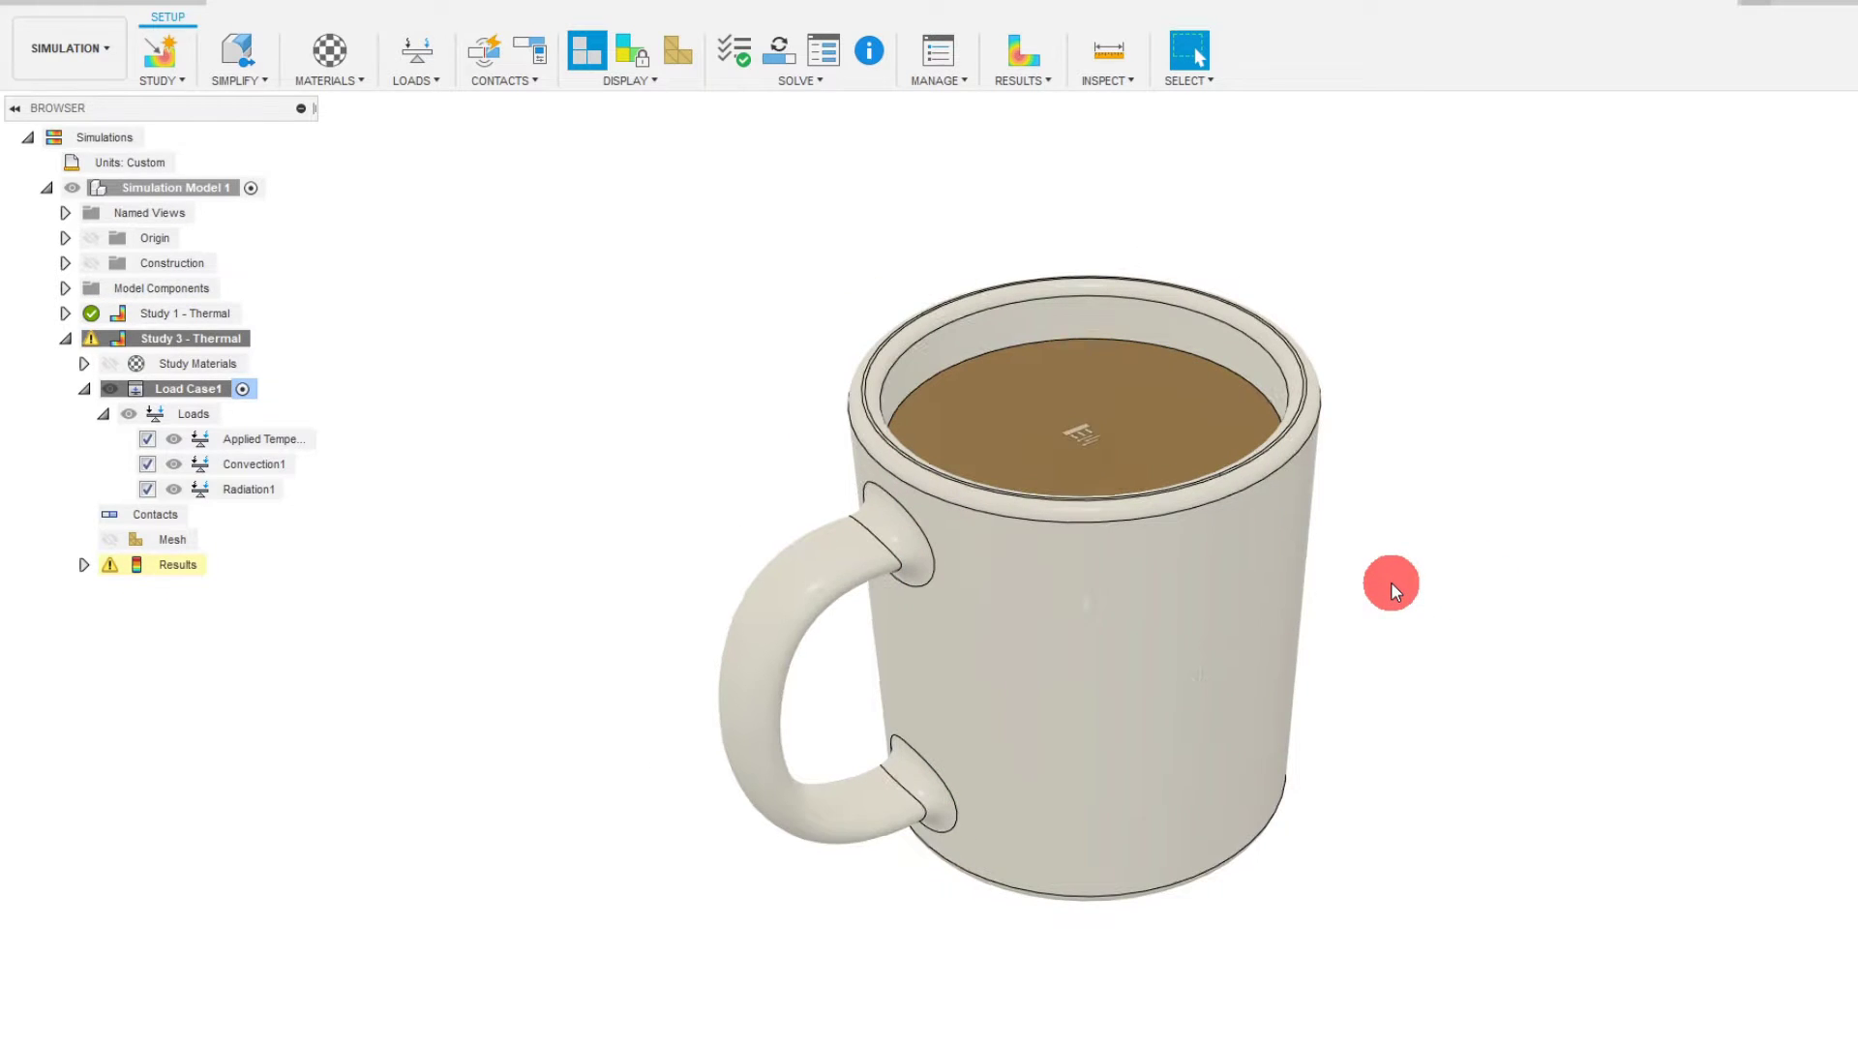
# - Solve Study 3 - Thermal locally to update the results with the edited temperature load
pyautogui.rightClick(180, 565)
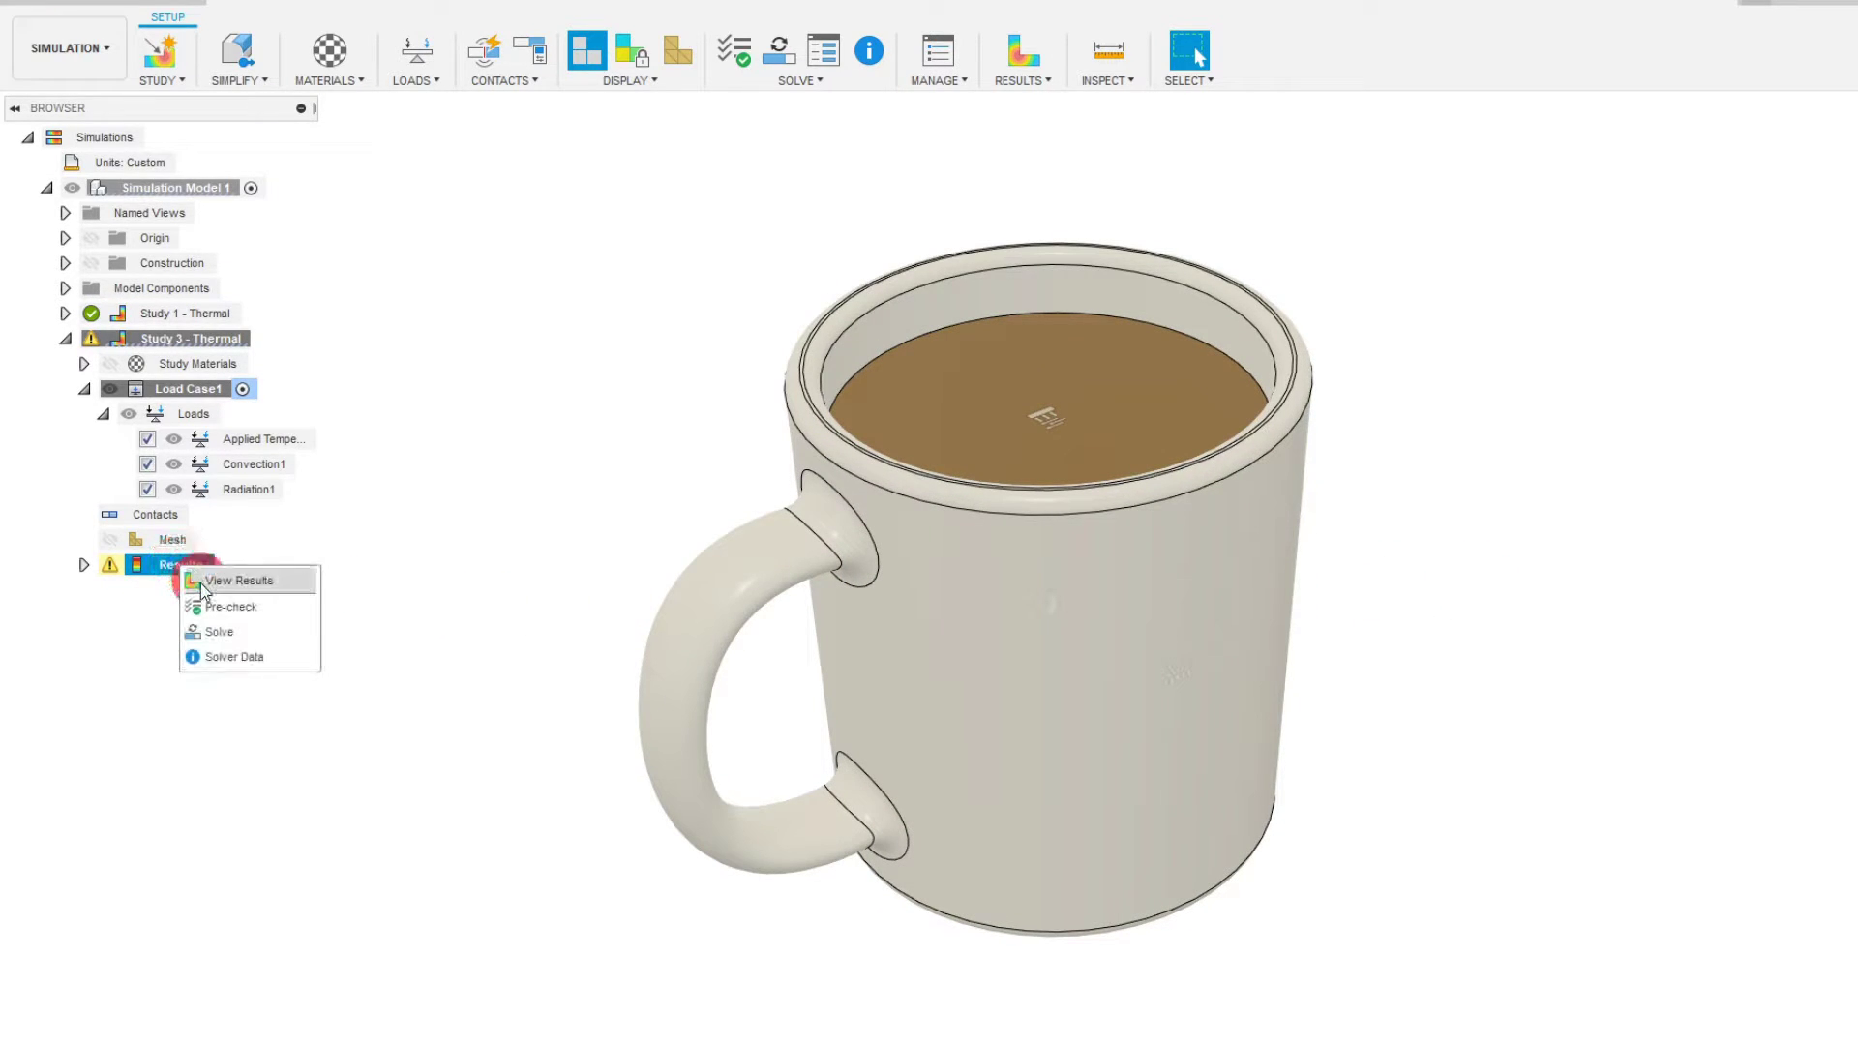
pyautogui.click(201, 631)
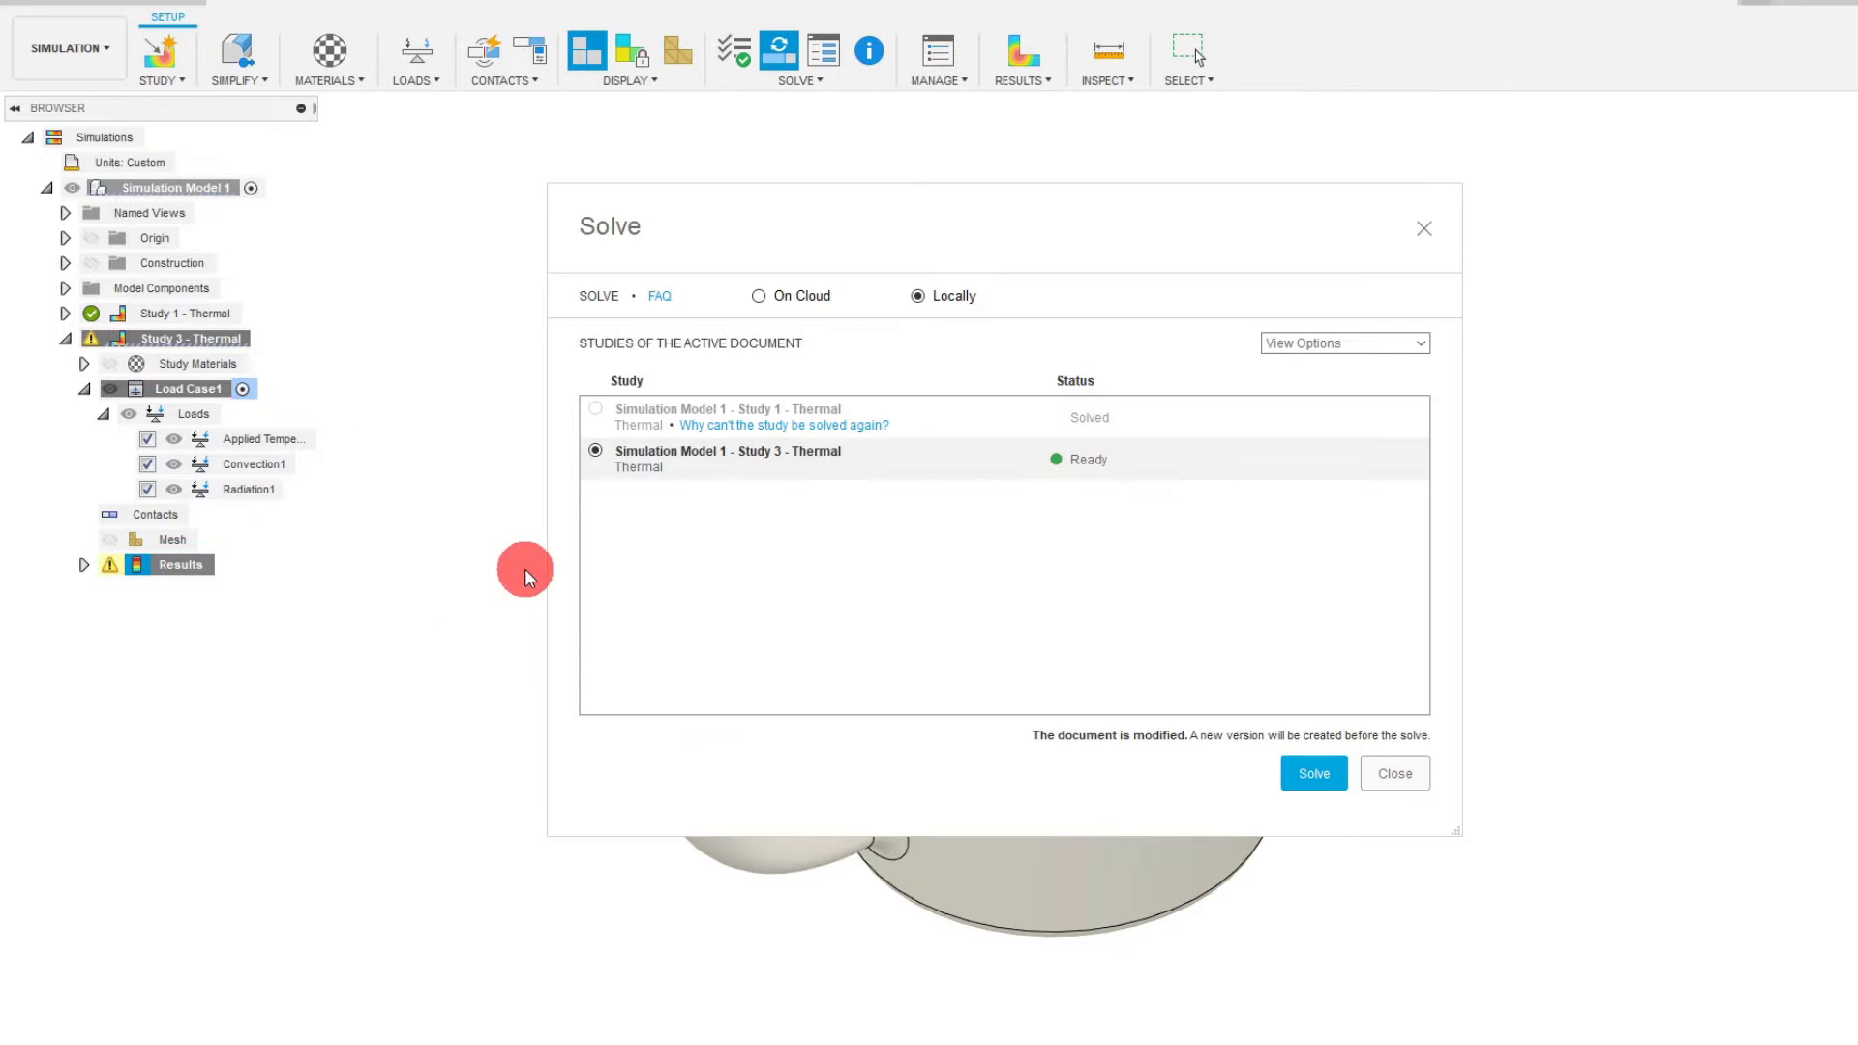
pyautogui.click(1303, 772)
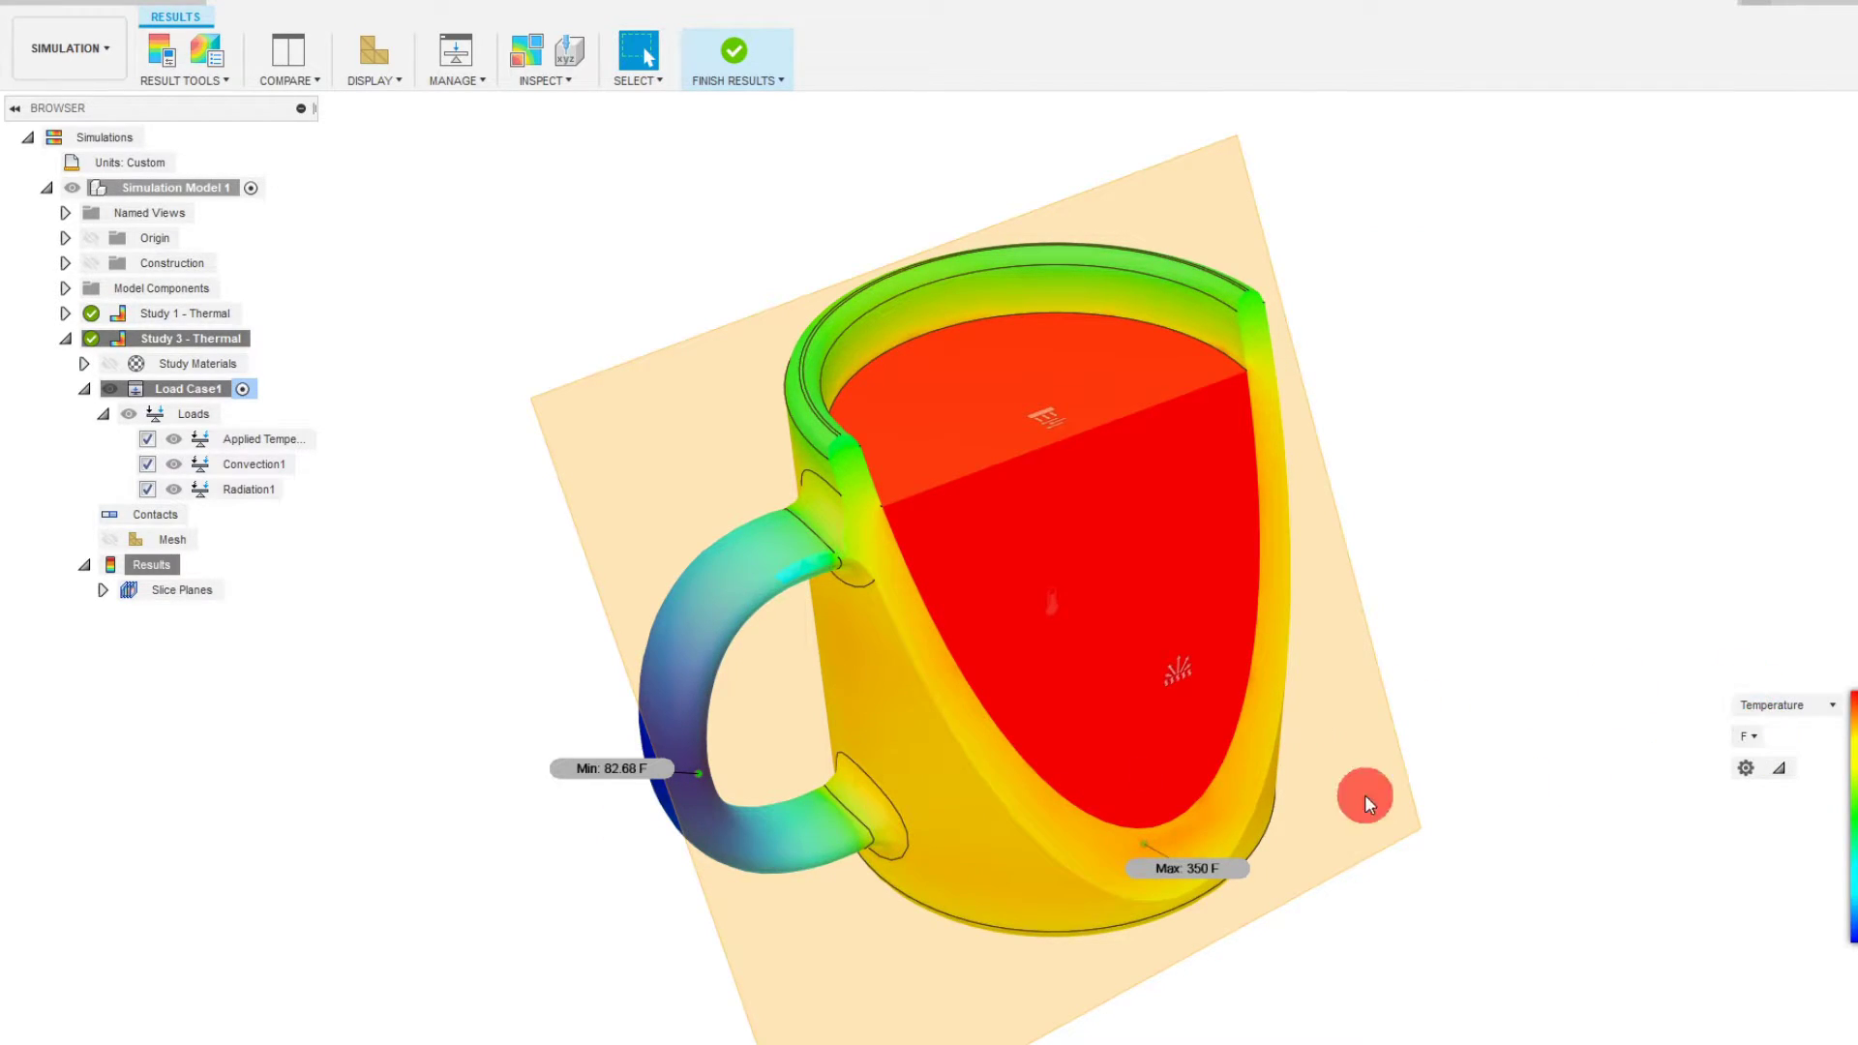
# - Hide the slice plane in the thermal results so the temperature distribution shows on the whole mug
pyautogui.click(102, 587)
pyautogui.click(146, 616)
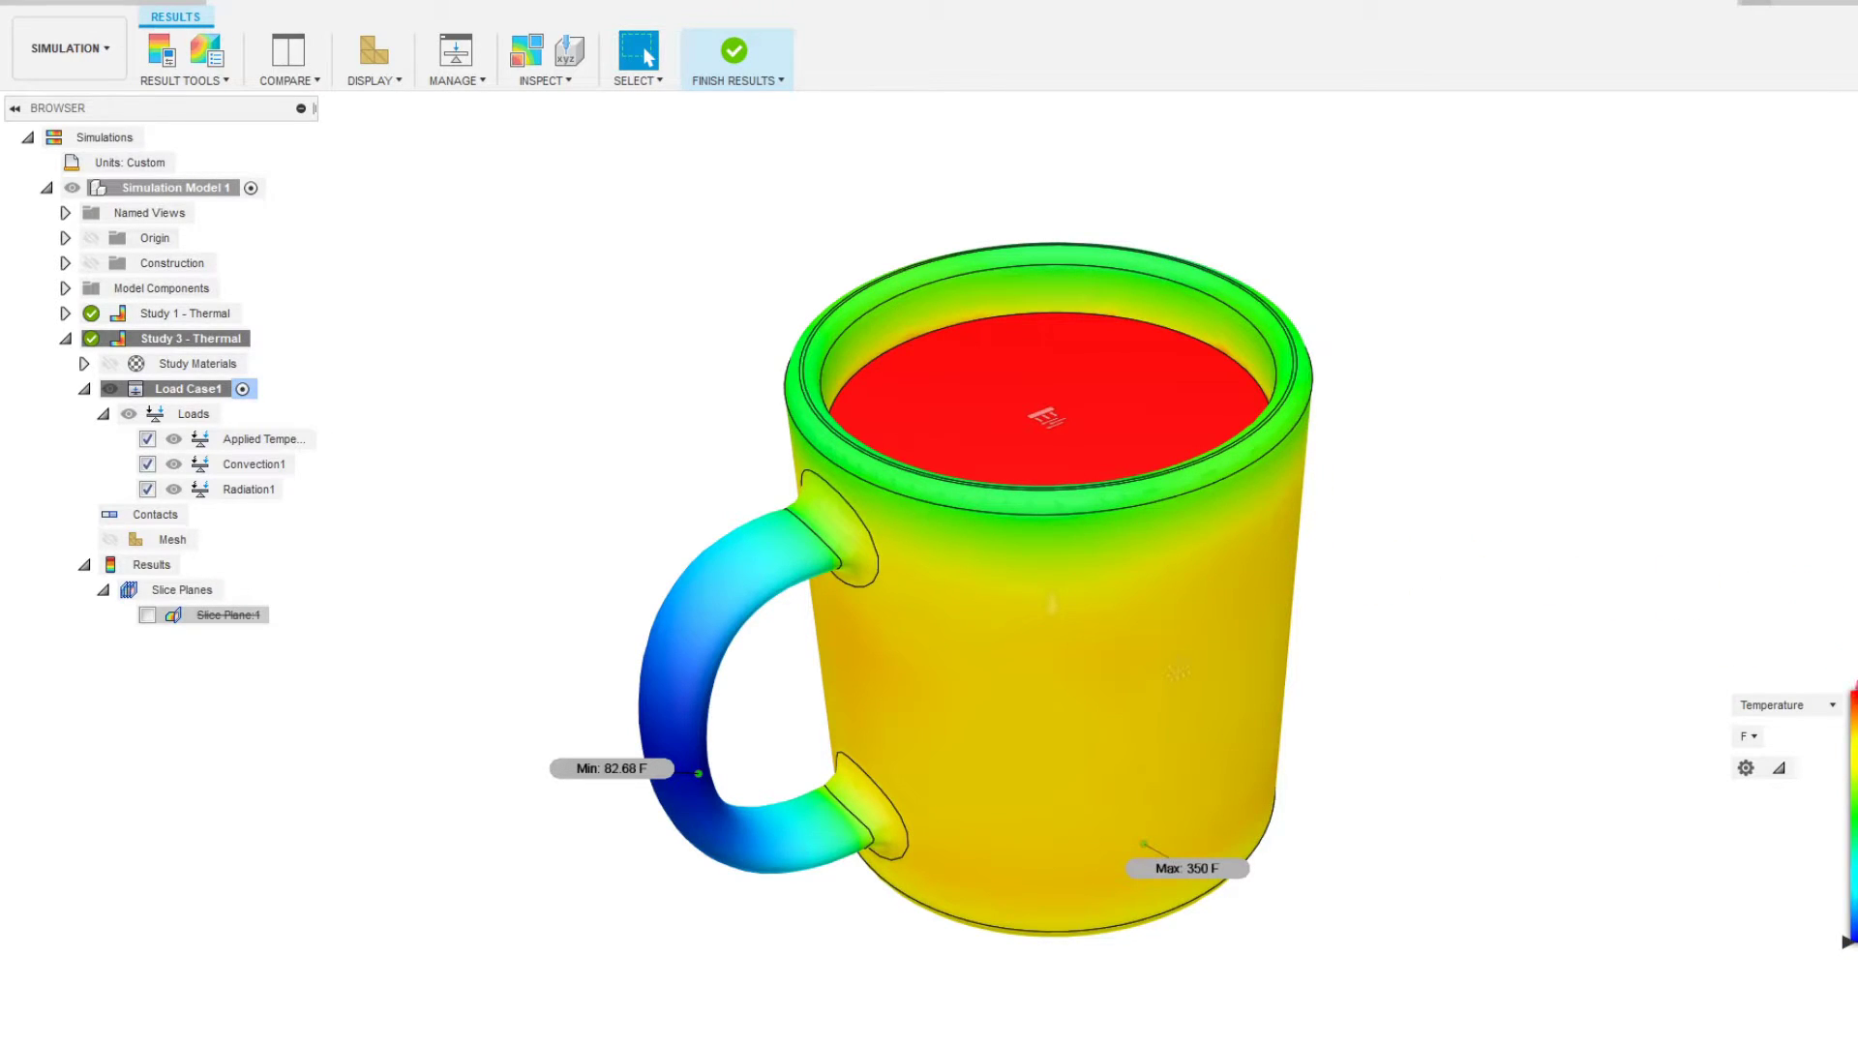
pyautogui.moveTo(1854, 690)
pyautogui.mouseDown()
pyautogui.moveTo(1852, 944)
pyautogui.moveTo(1854, 691)
pyautogui.mouseUp()
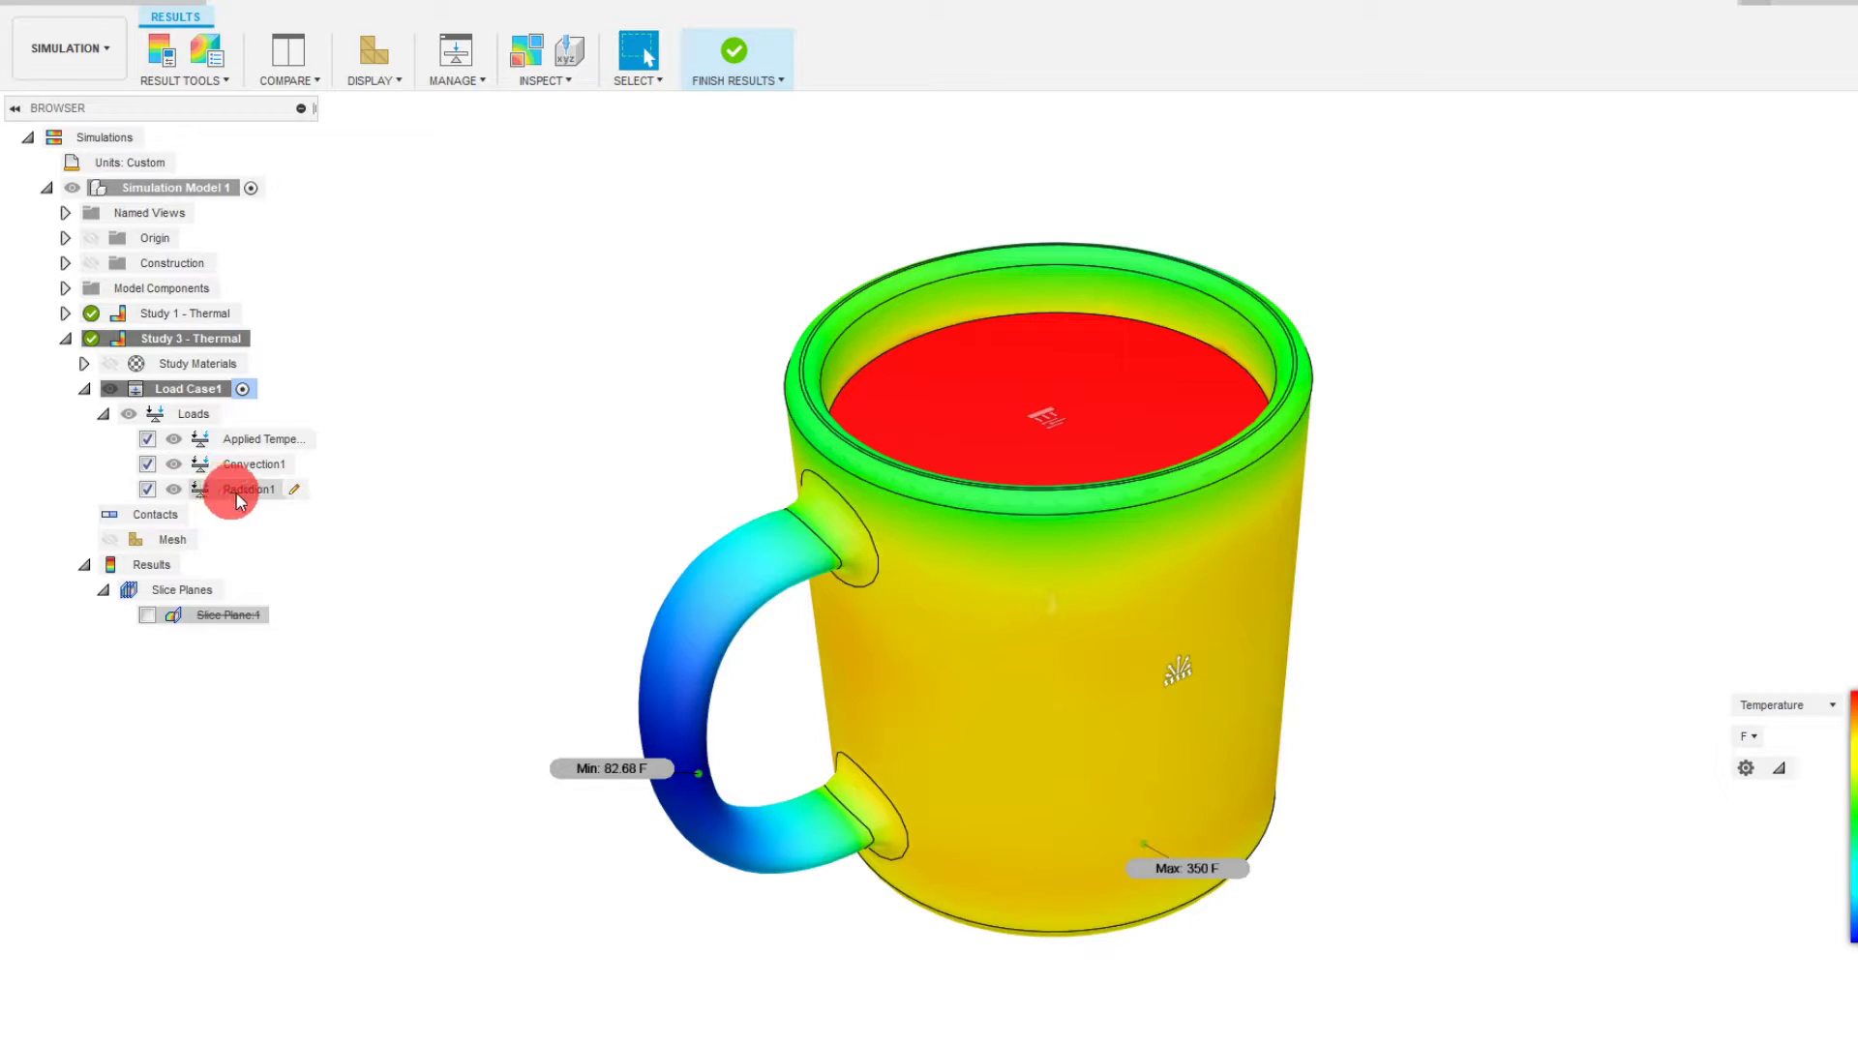
# - Set the liquid body's applied temperature load to 1000 F and solve the thermal study again
pyautogui.click(312, 438)
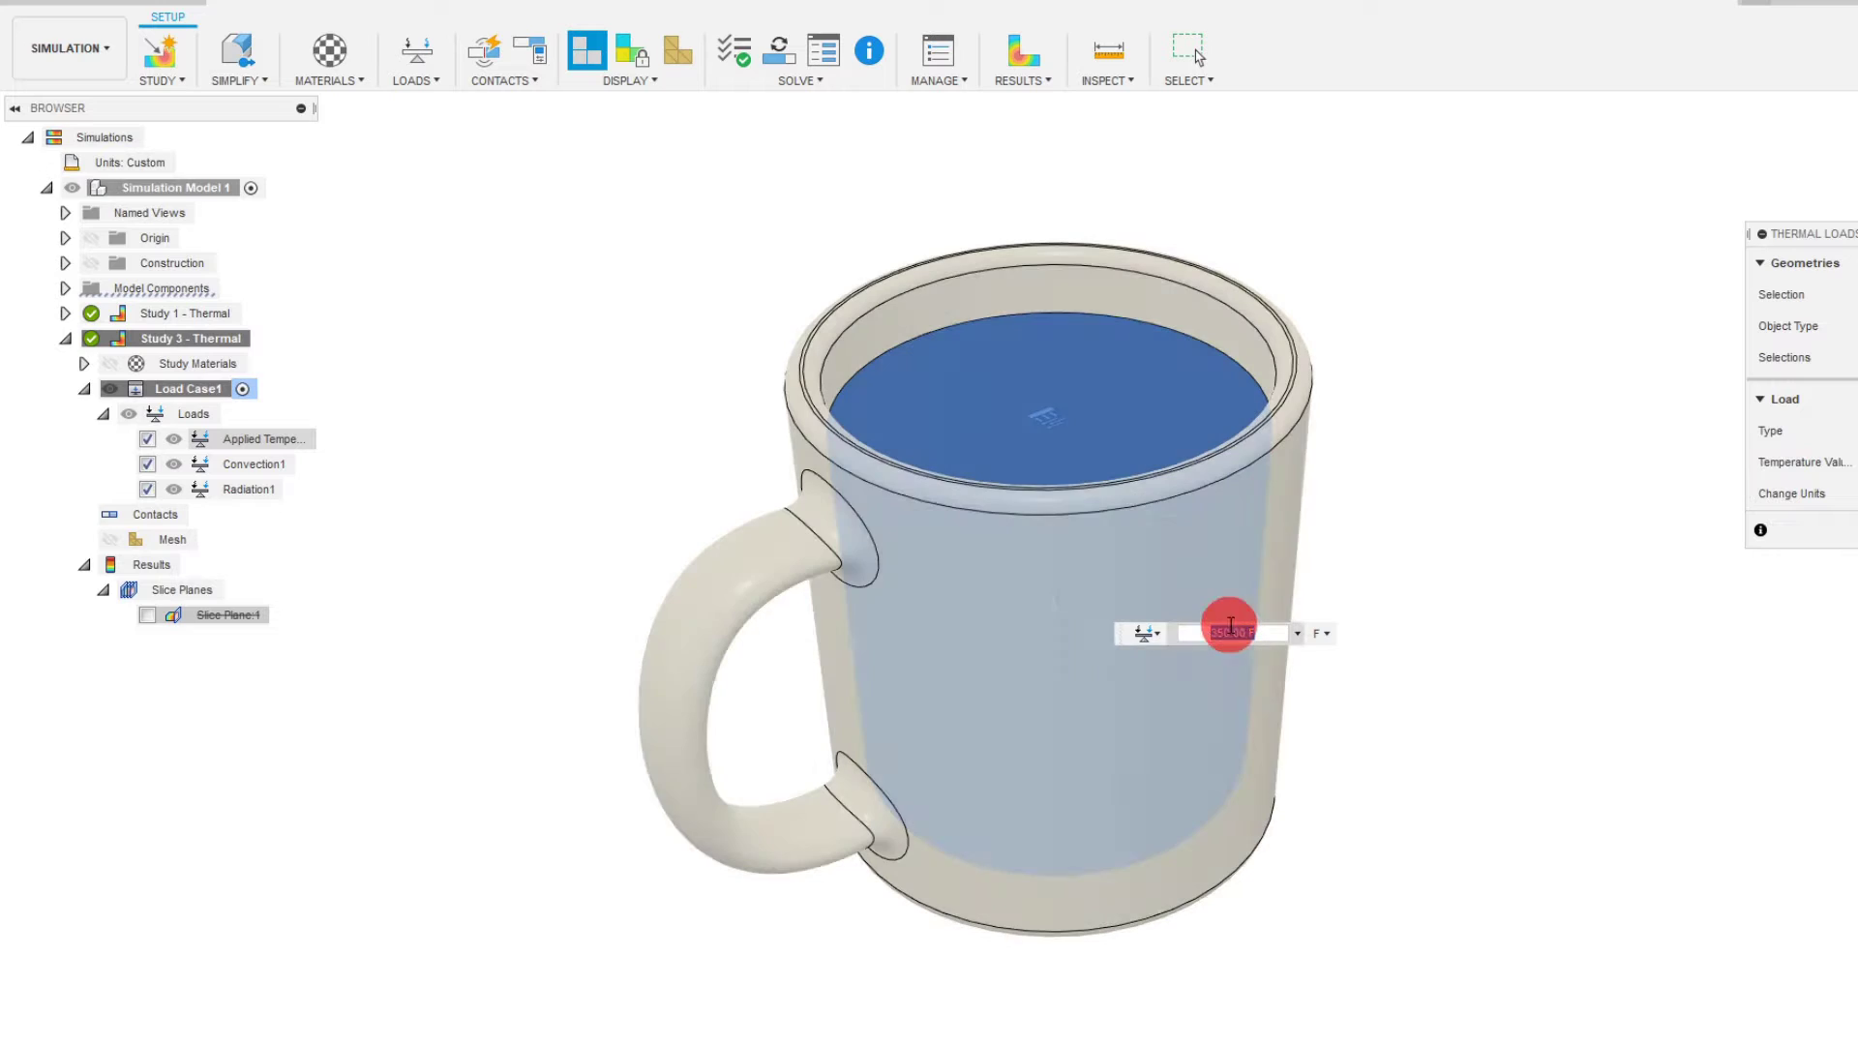
pyautogui.moveTo(1231, 632); pyautogui.dragTo(1211, 633)
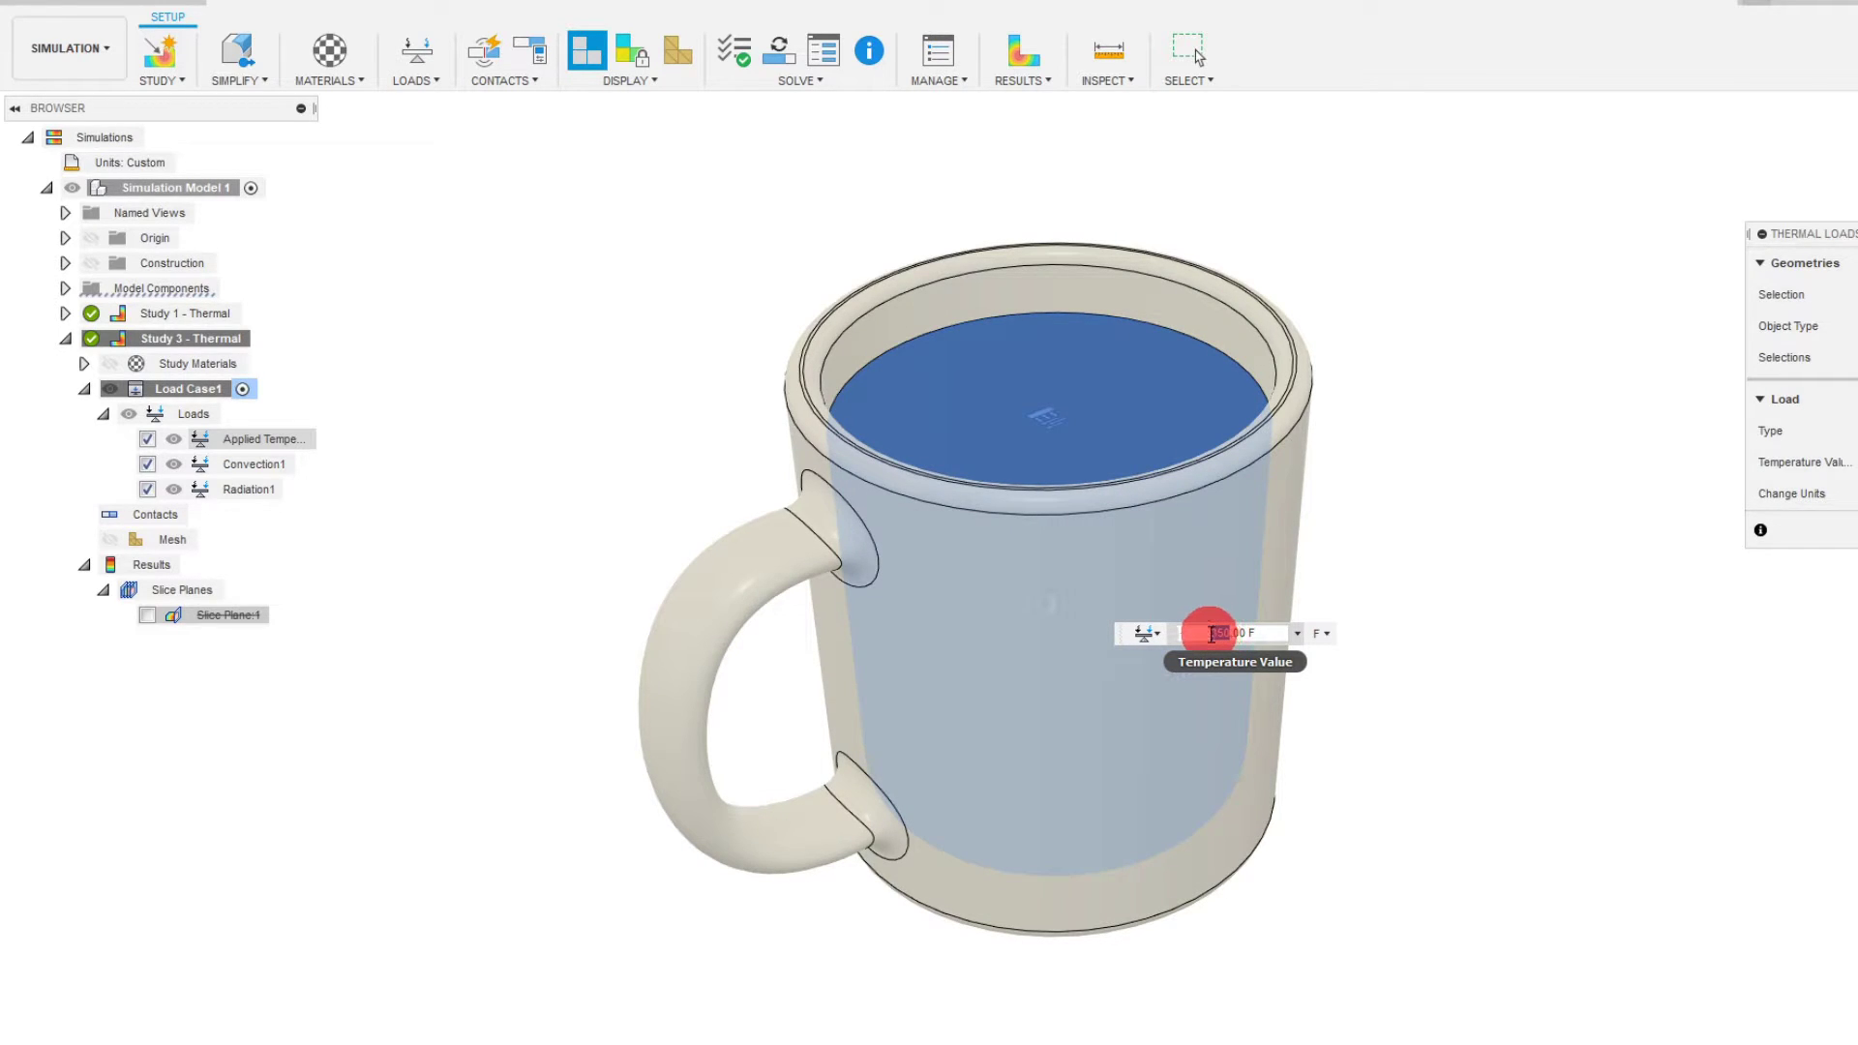
pyautogui.write('1000')
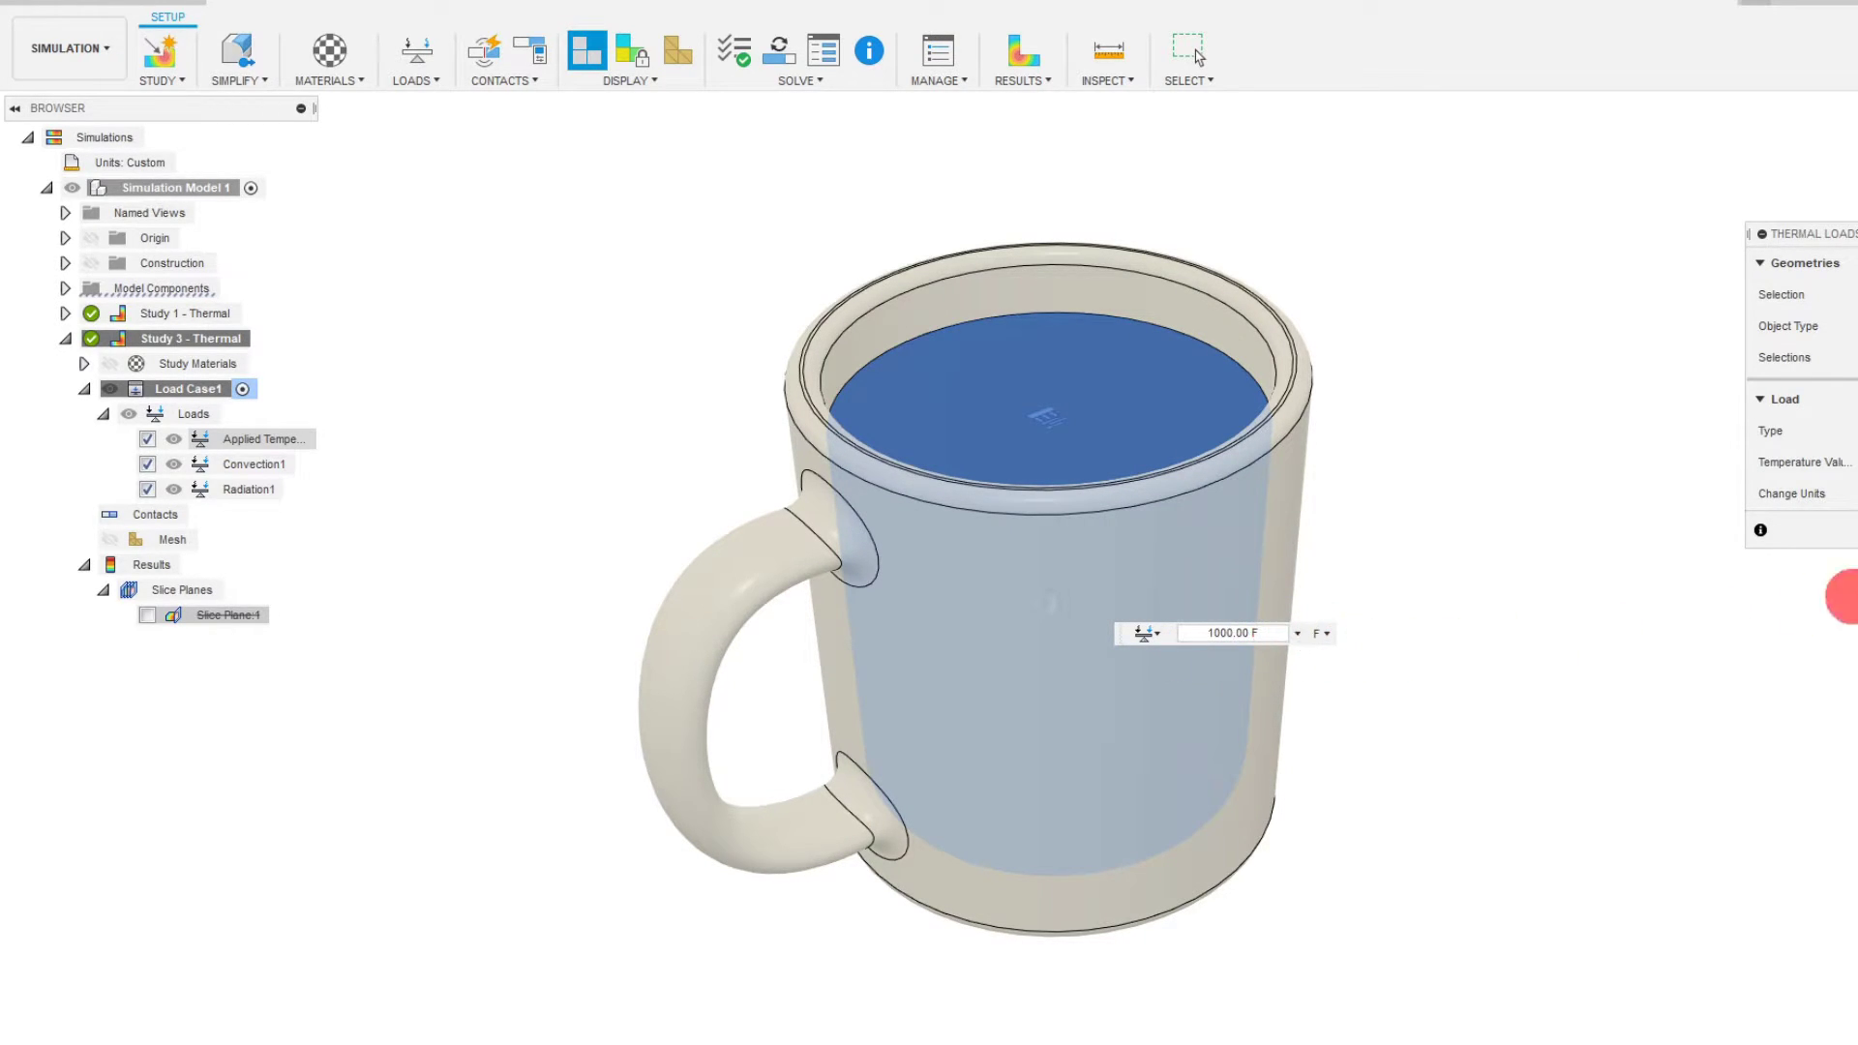
pyautogui.click(1363, 570)
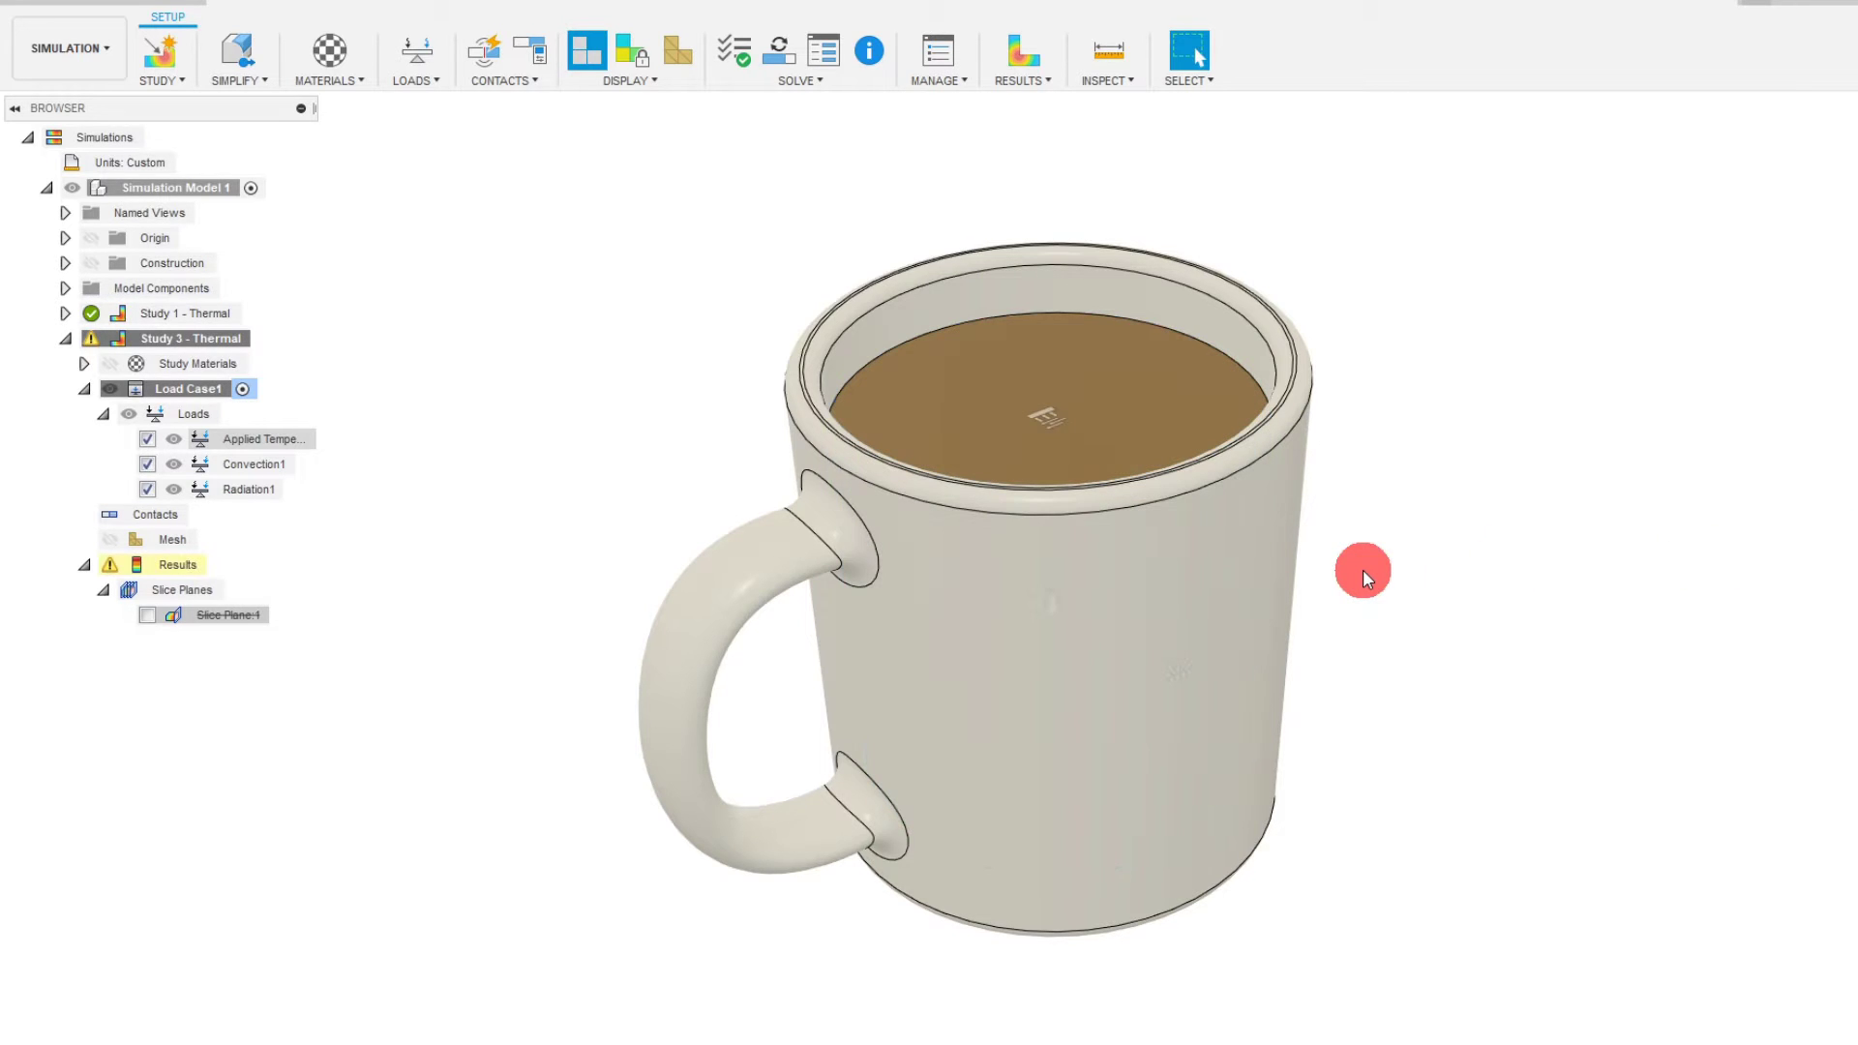
pyautogui.click(257, 625)
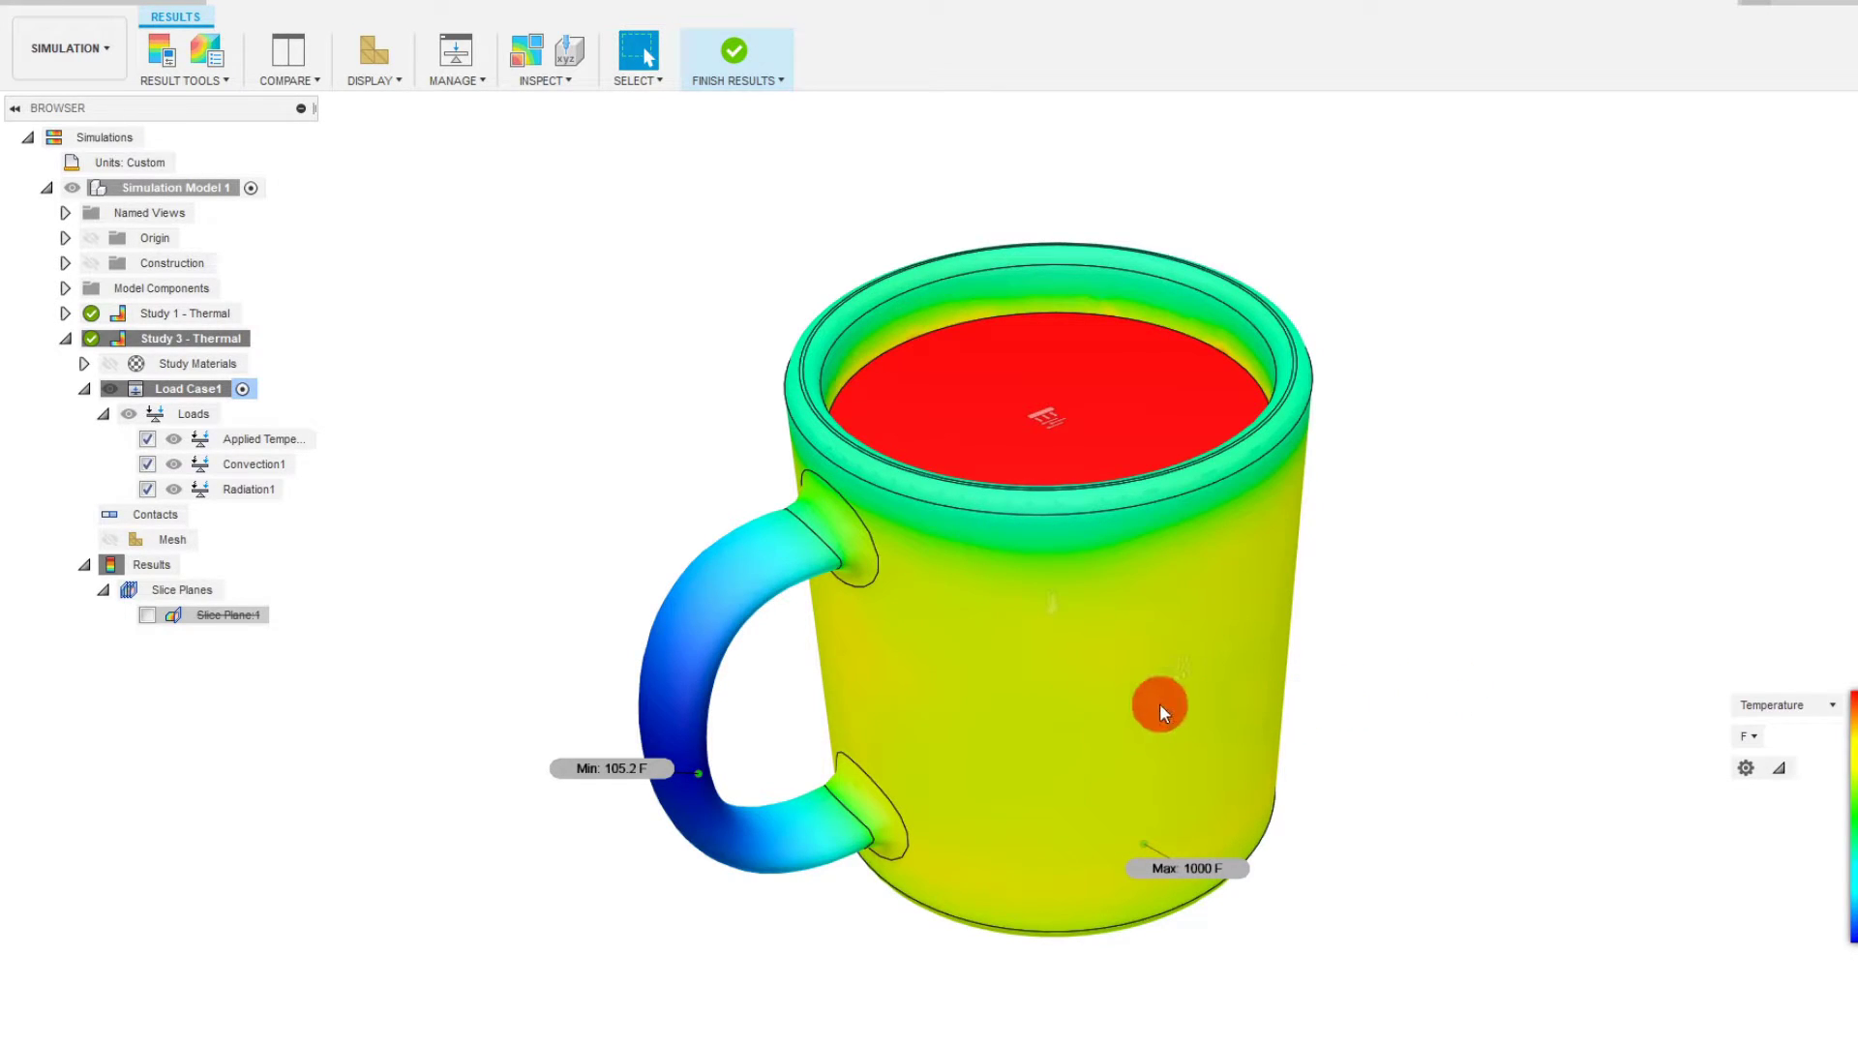
# - Examine the temperature distribution on the mug's handle, wall and rim, including the minimum and maximum locations, from several angles
pyautogui.click(879, 1041)
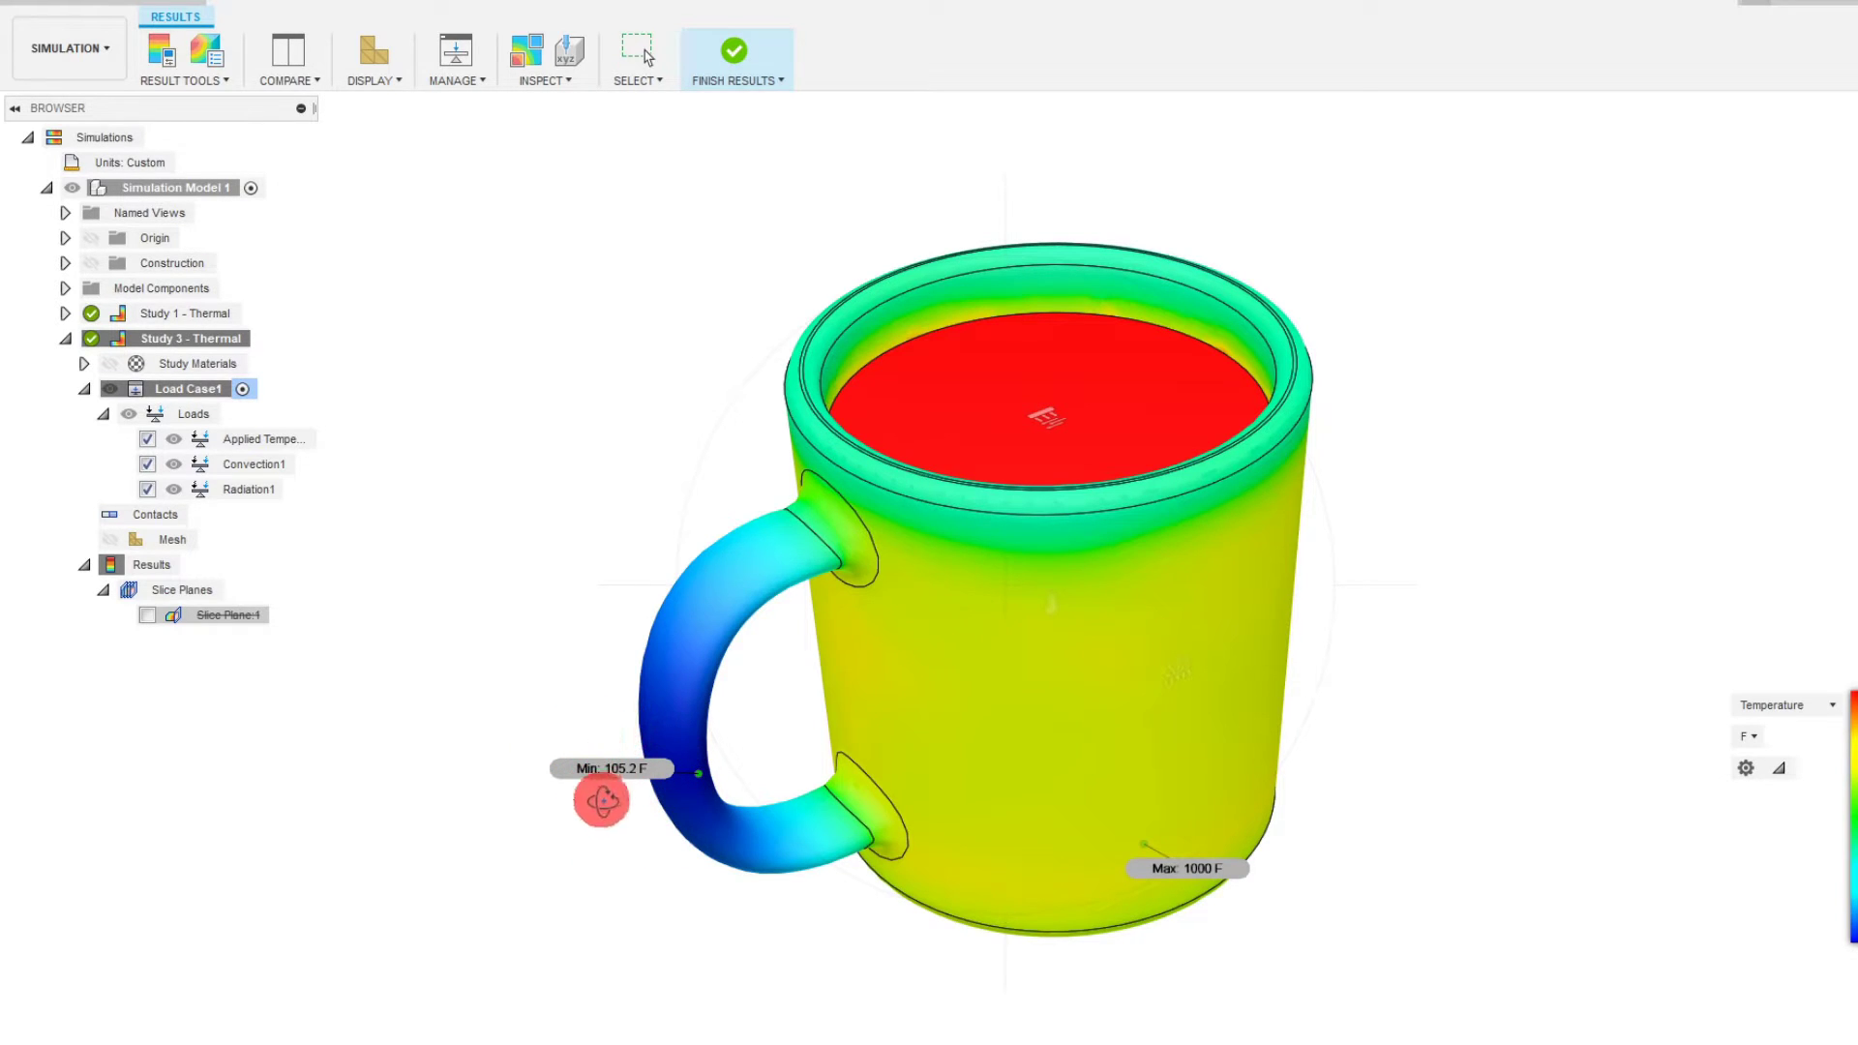
pyautogui.moveTo(983, 713)
pyautogui.mouseDown()
pyautogui.moveTo(1032, 672)
pyautogui.moveTo(1067, 675)
pyautogui.moveTo(943, 705)
pyautogui.moveTo(996, 699)
pyautogui.mouseUp()
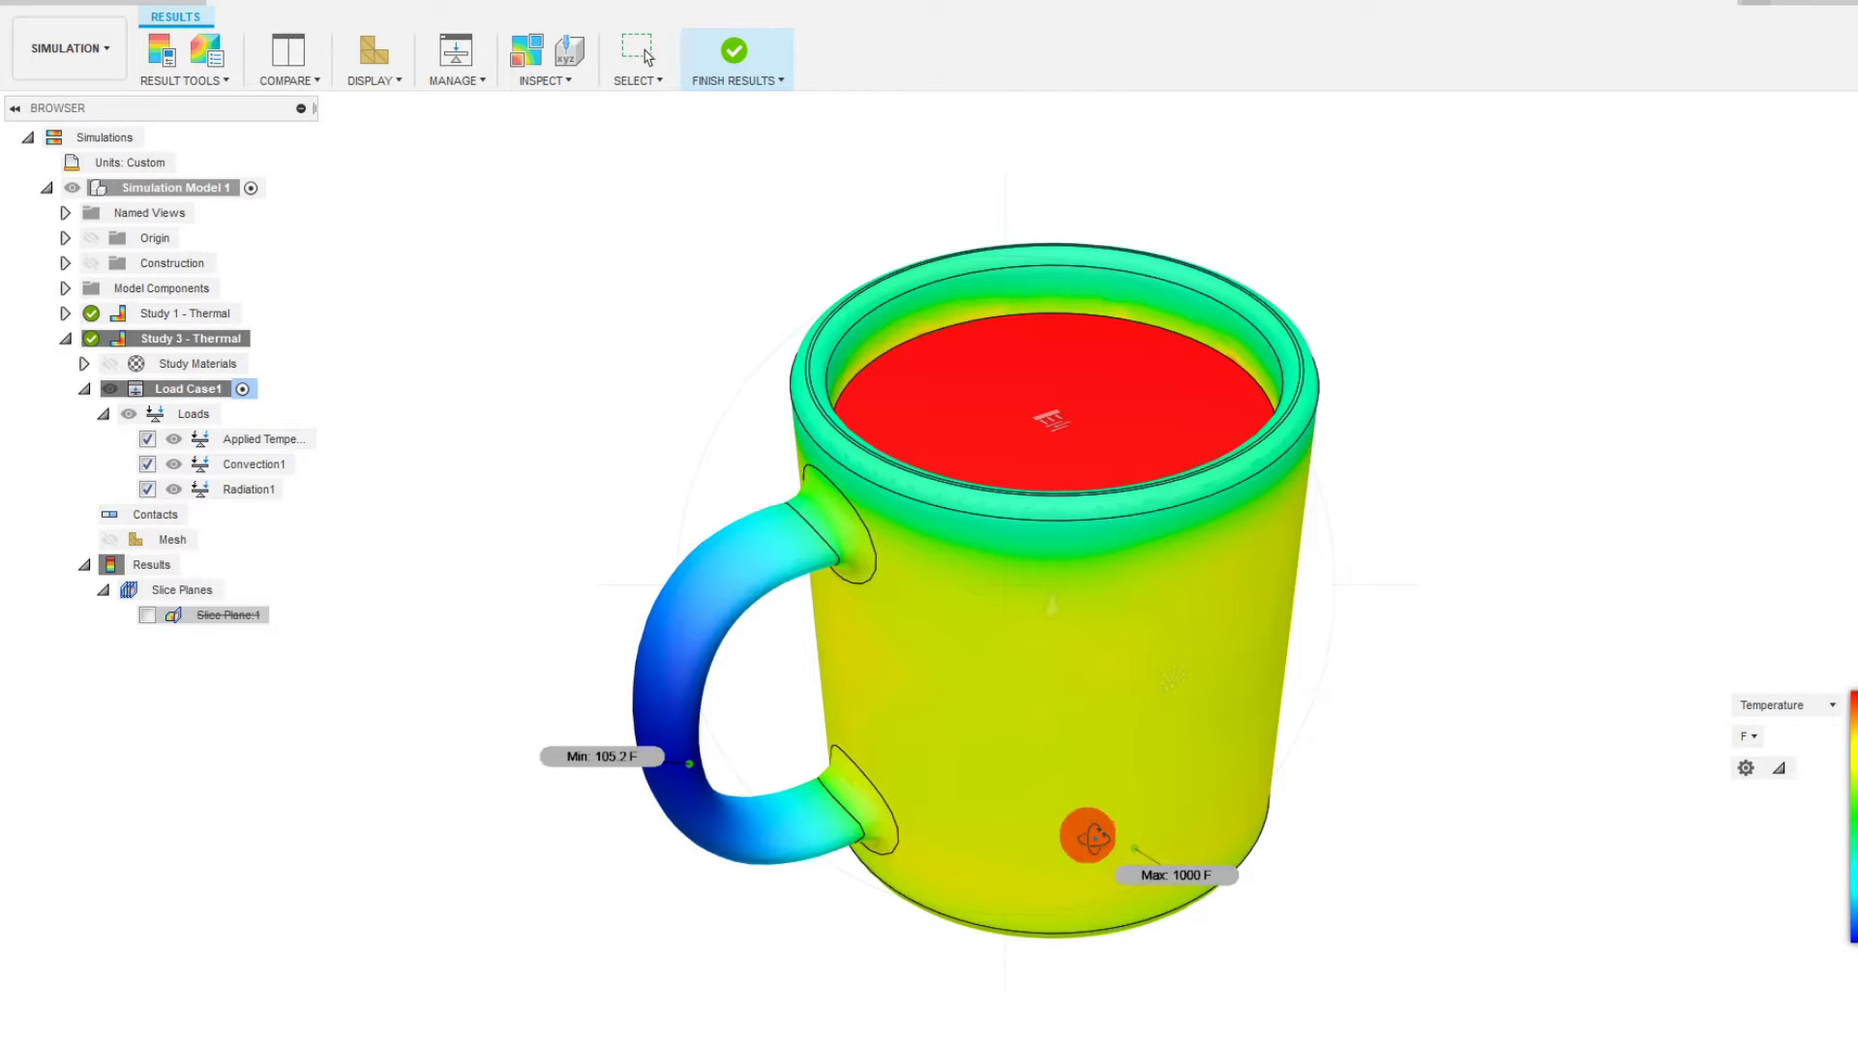
pyautogui.moveTo(1114, 826)
pyautogui.mouseDown()
pyautogui.moveTo(1112, 713)
pyautogui.moveTo(1112, 822)
pyautogui.moveTo(1033, 788)
pyautogui.moveTo(991, 797)
pyautogui.moveTo(1032, 811)
pyautogui.moveTo(1041, 841)
pyautogui.moveTo(1092, 822)
pyautogui.mouseUp()
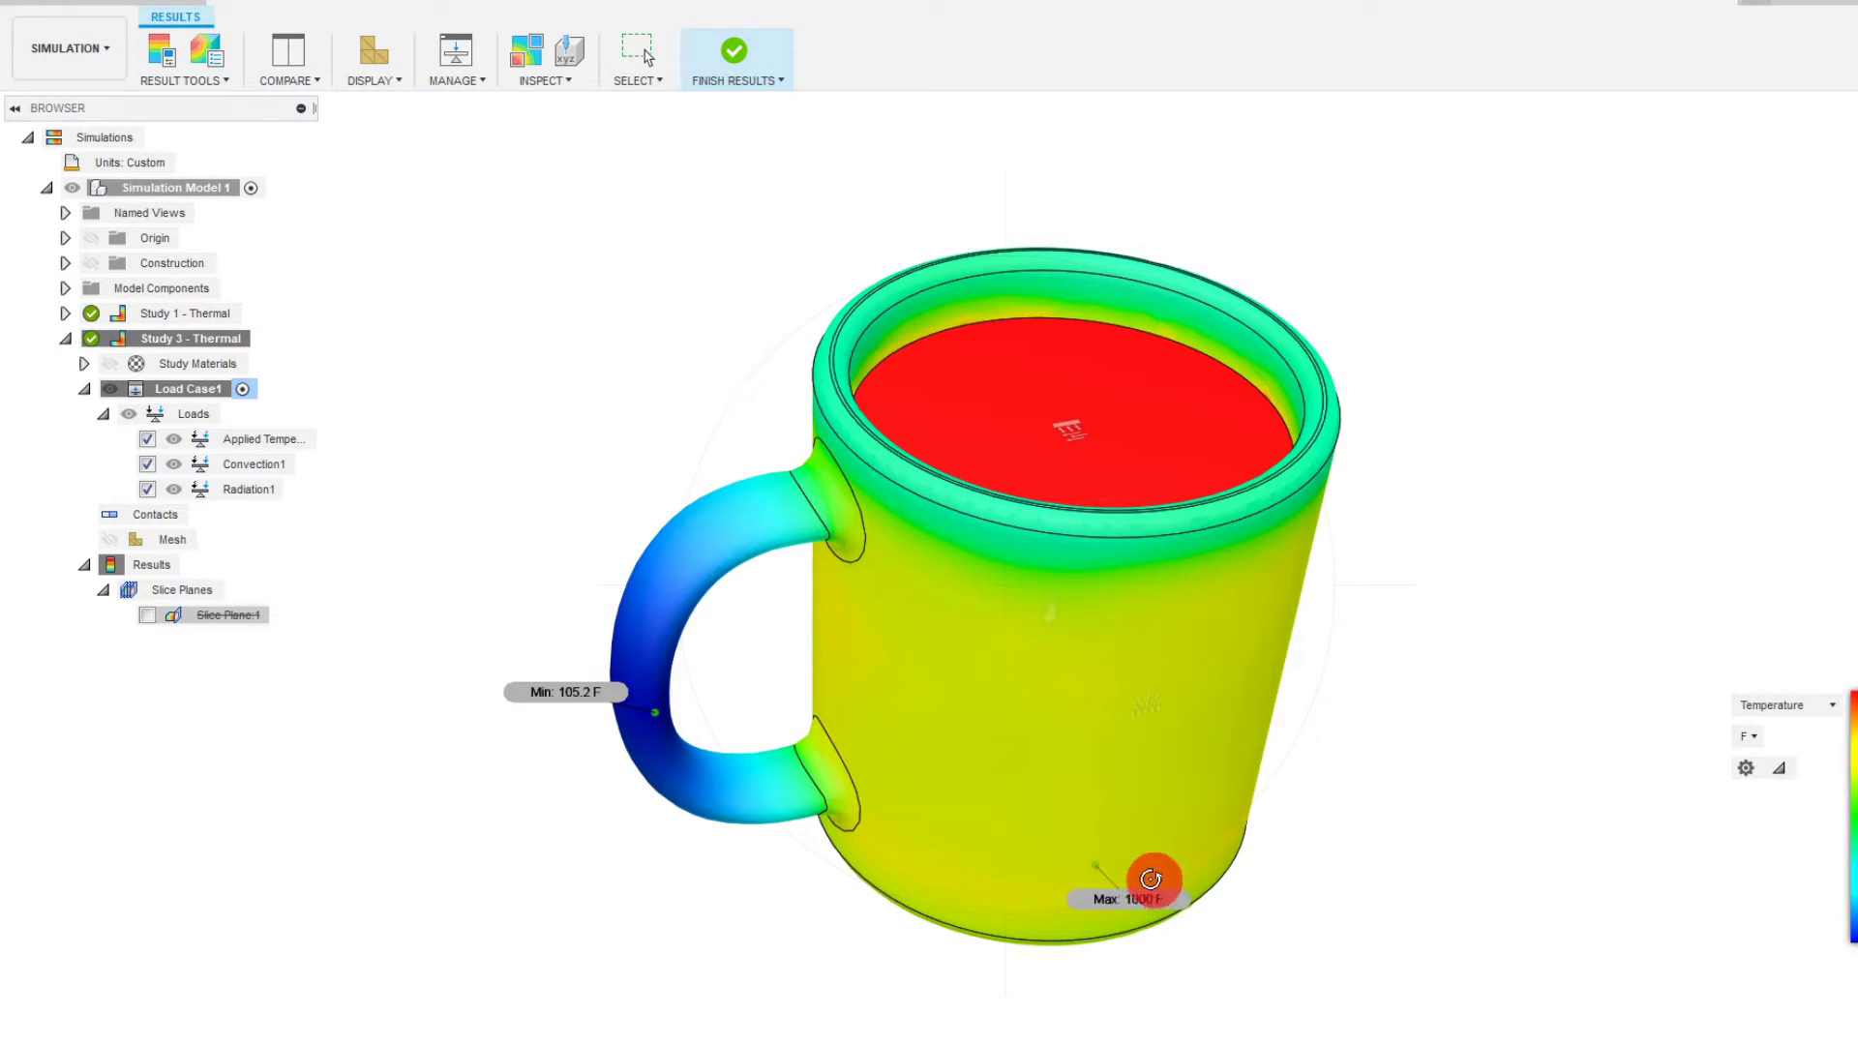
pyautogui.moveTo(1152, 888); pyautogui.dragTo(1121, 806)
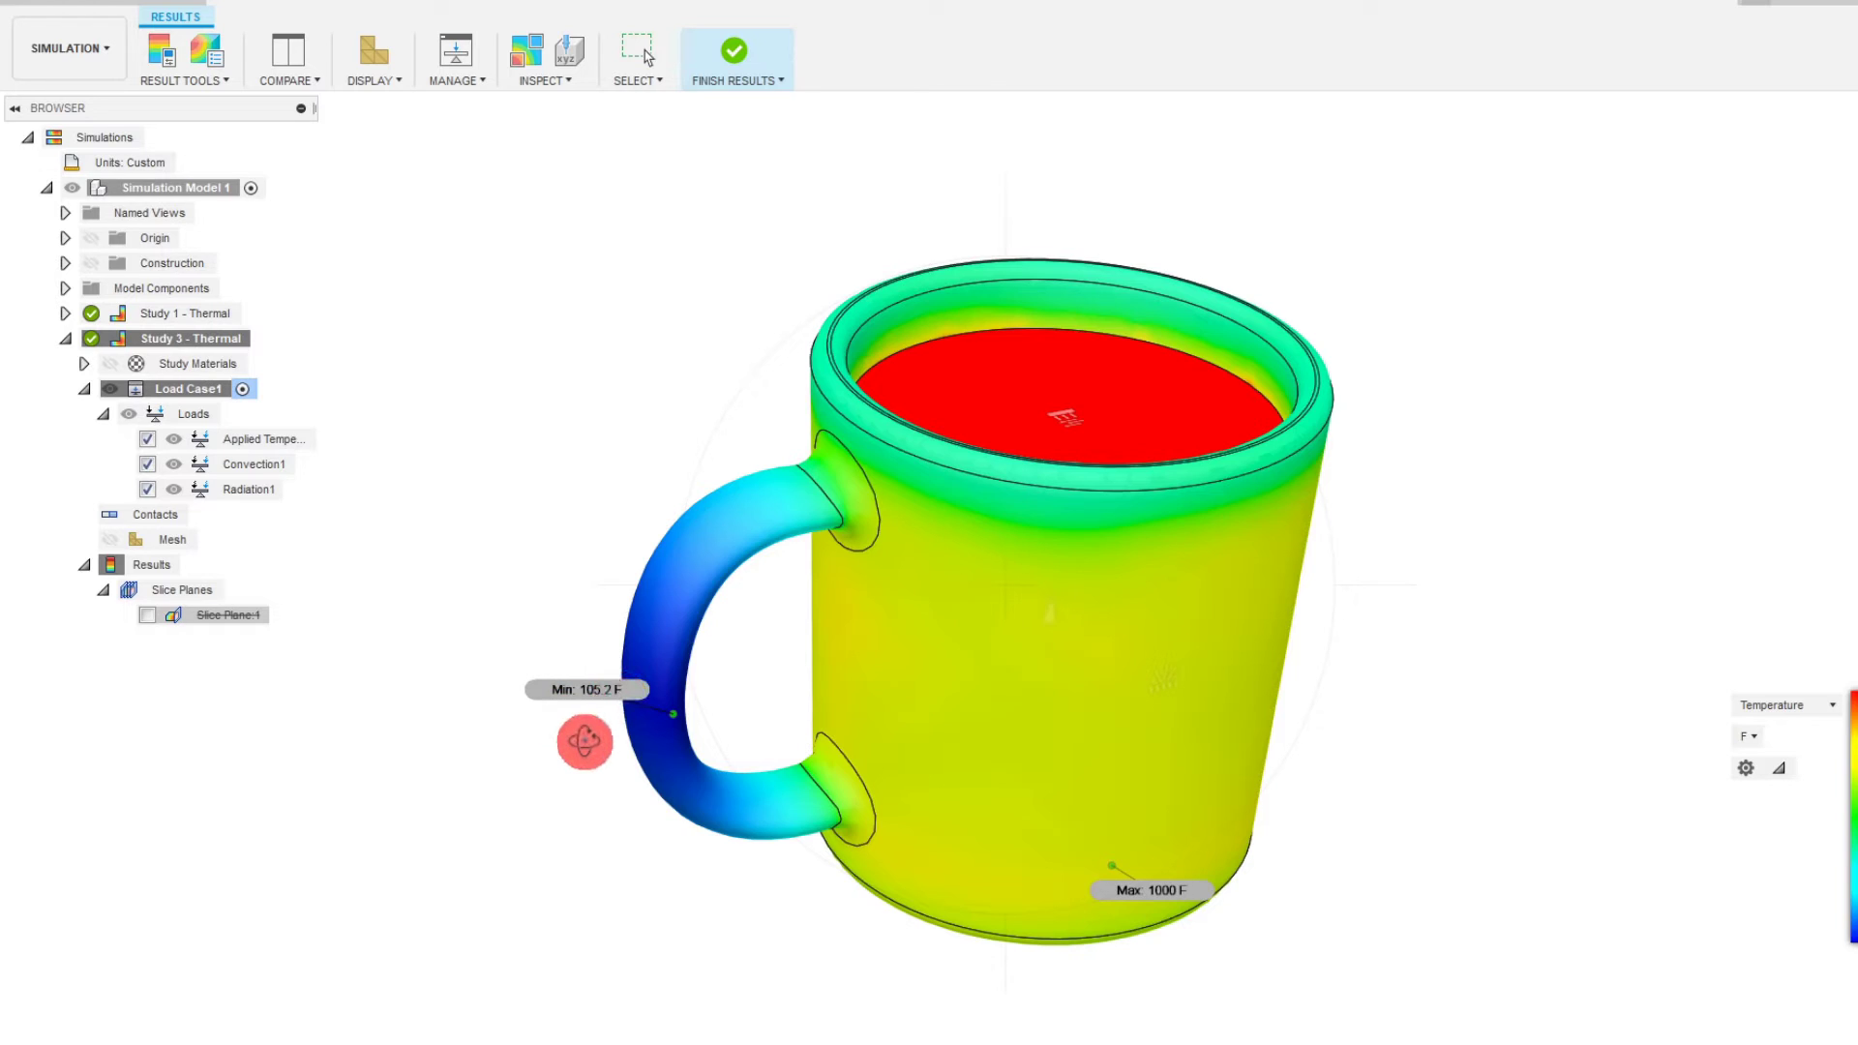
pyautogui.click(651, 697)
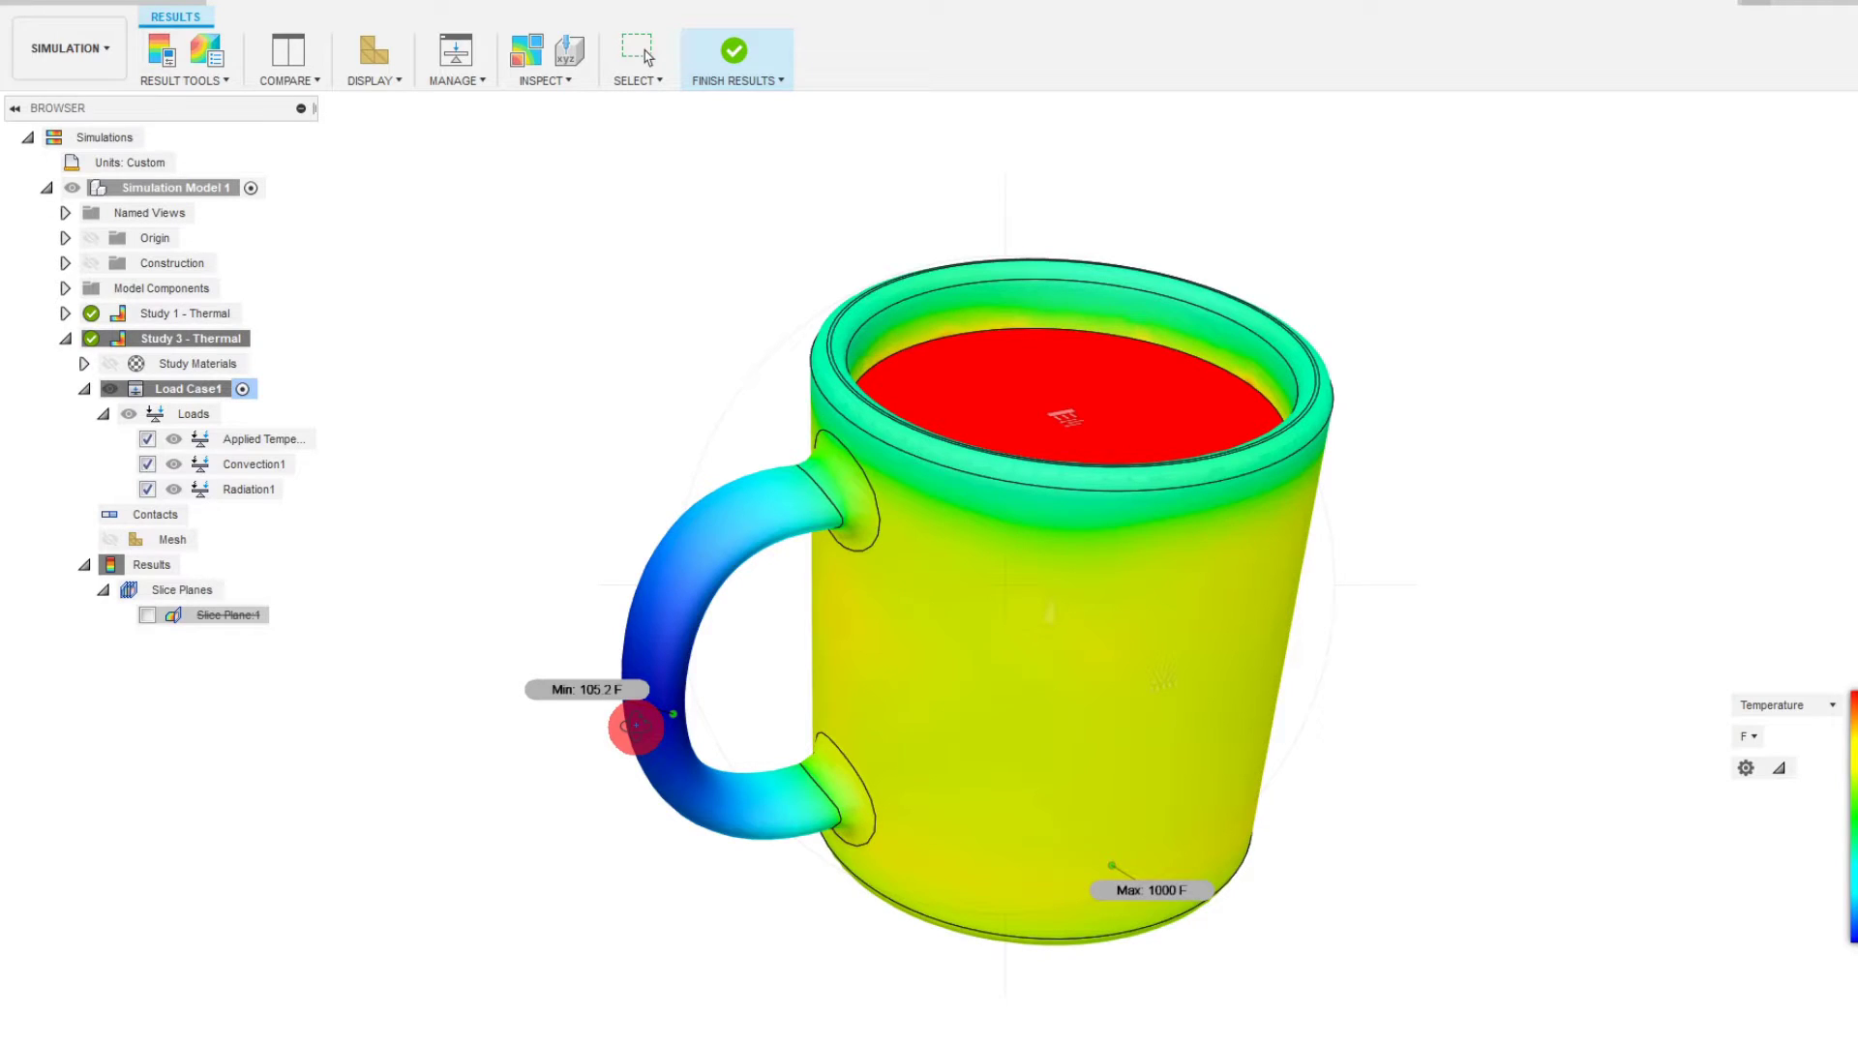
pyautogui.moveTo(971, 698); pyautogui.dragTo(1042, 704)
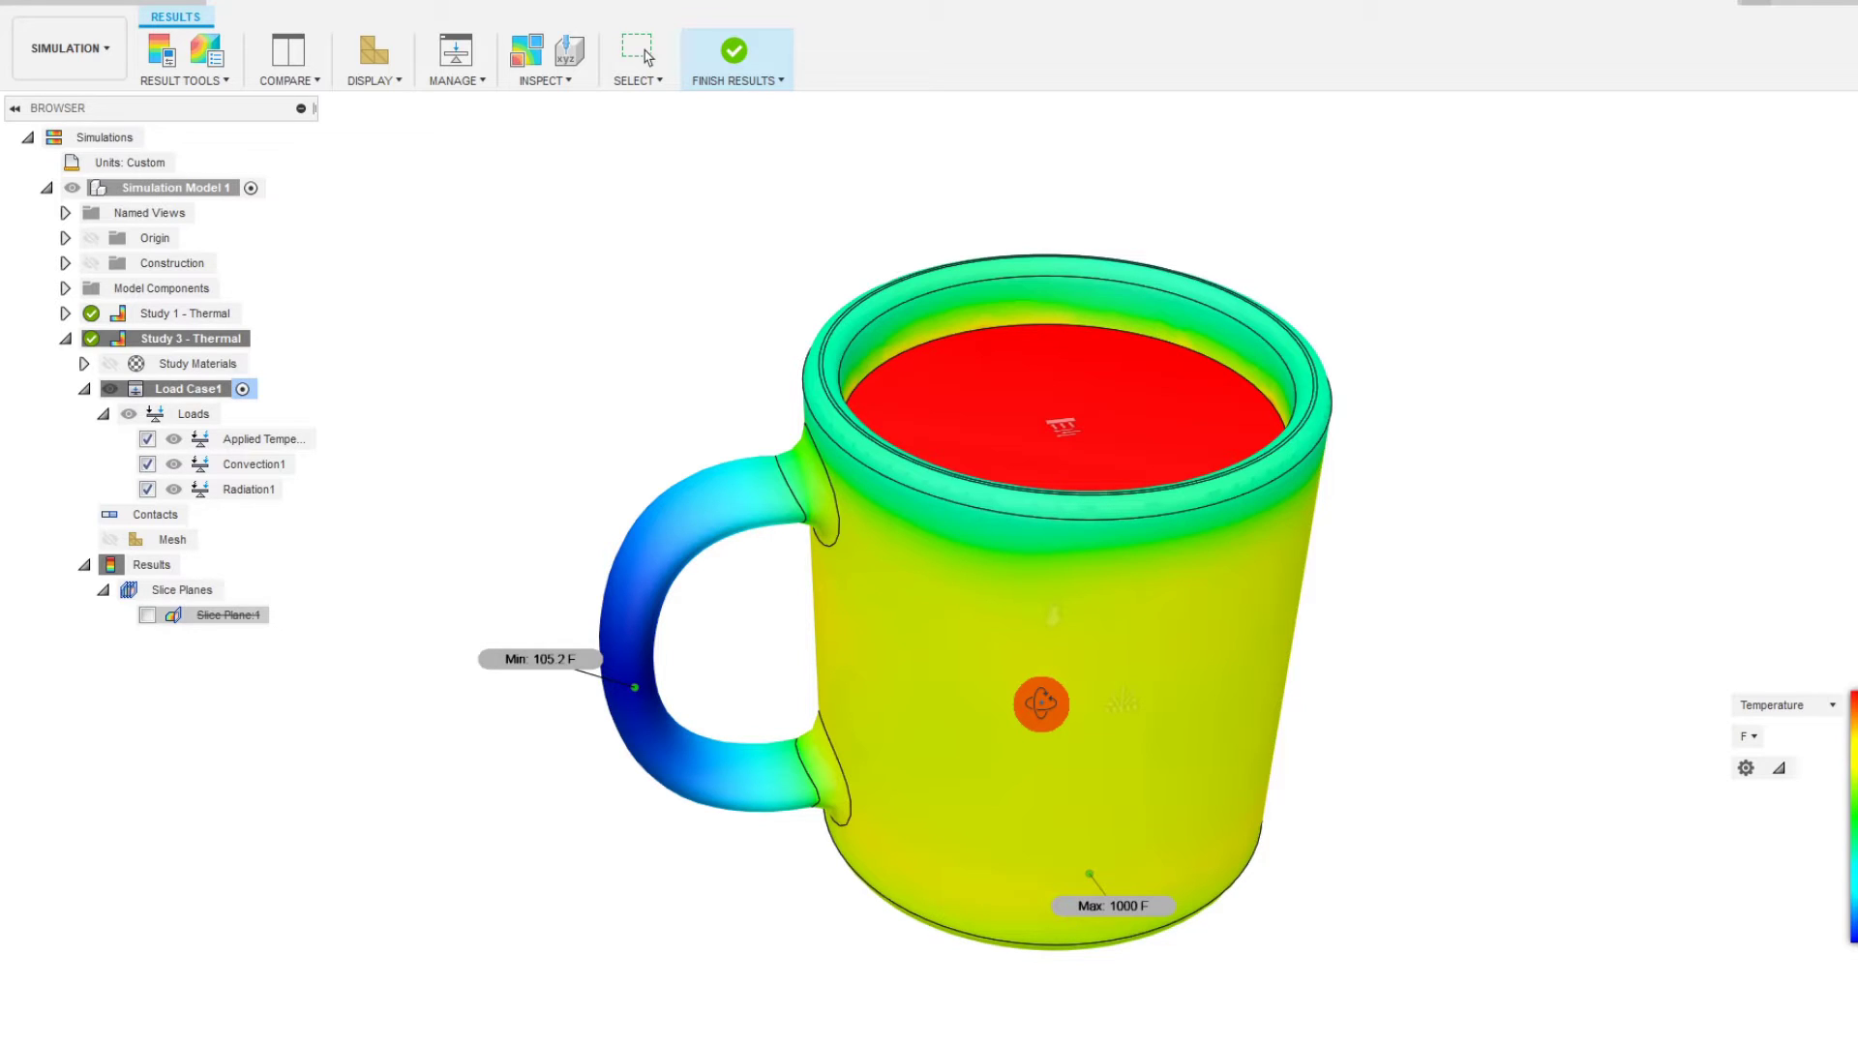
pyautogui.moveTo(1041, 703); pyautogui.dragTo(1053, 710)
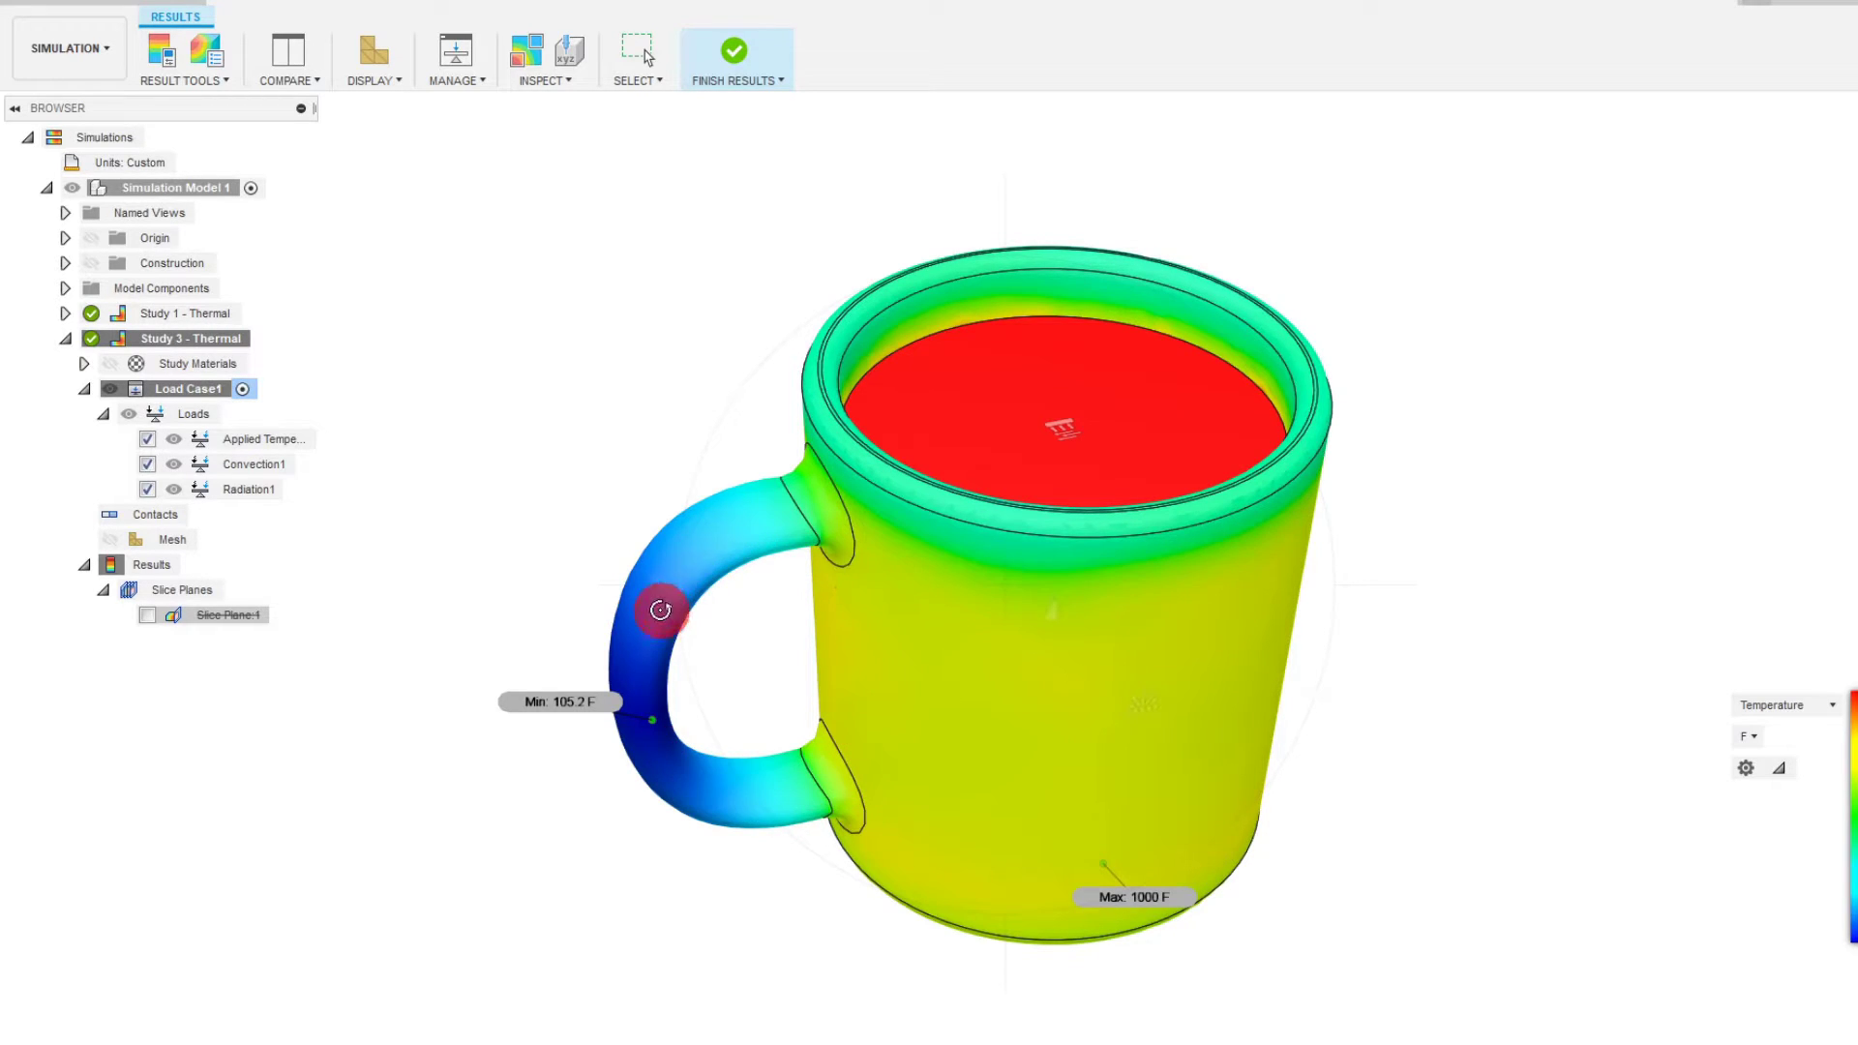
pyautogui.moveTo(962, 688); pyautogui.dragTo(910, 677)
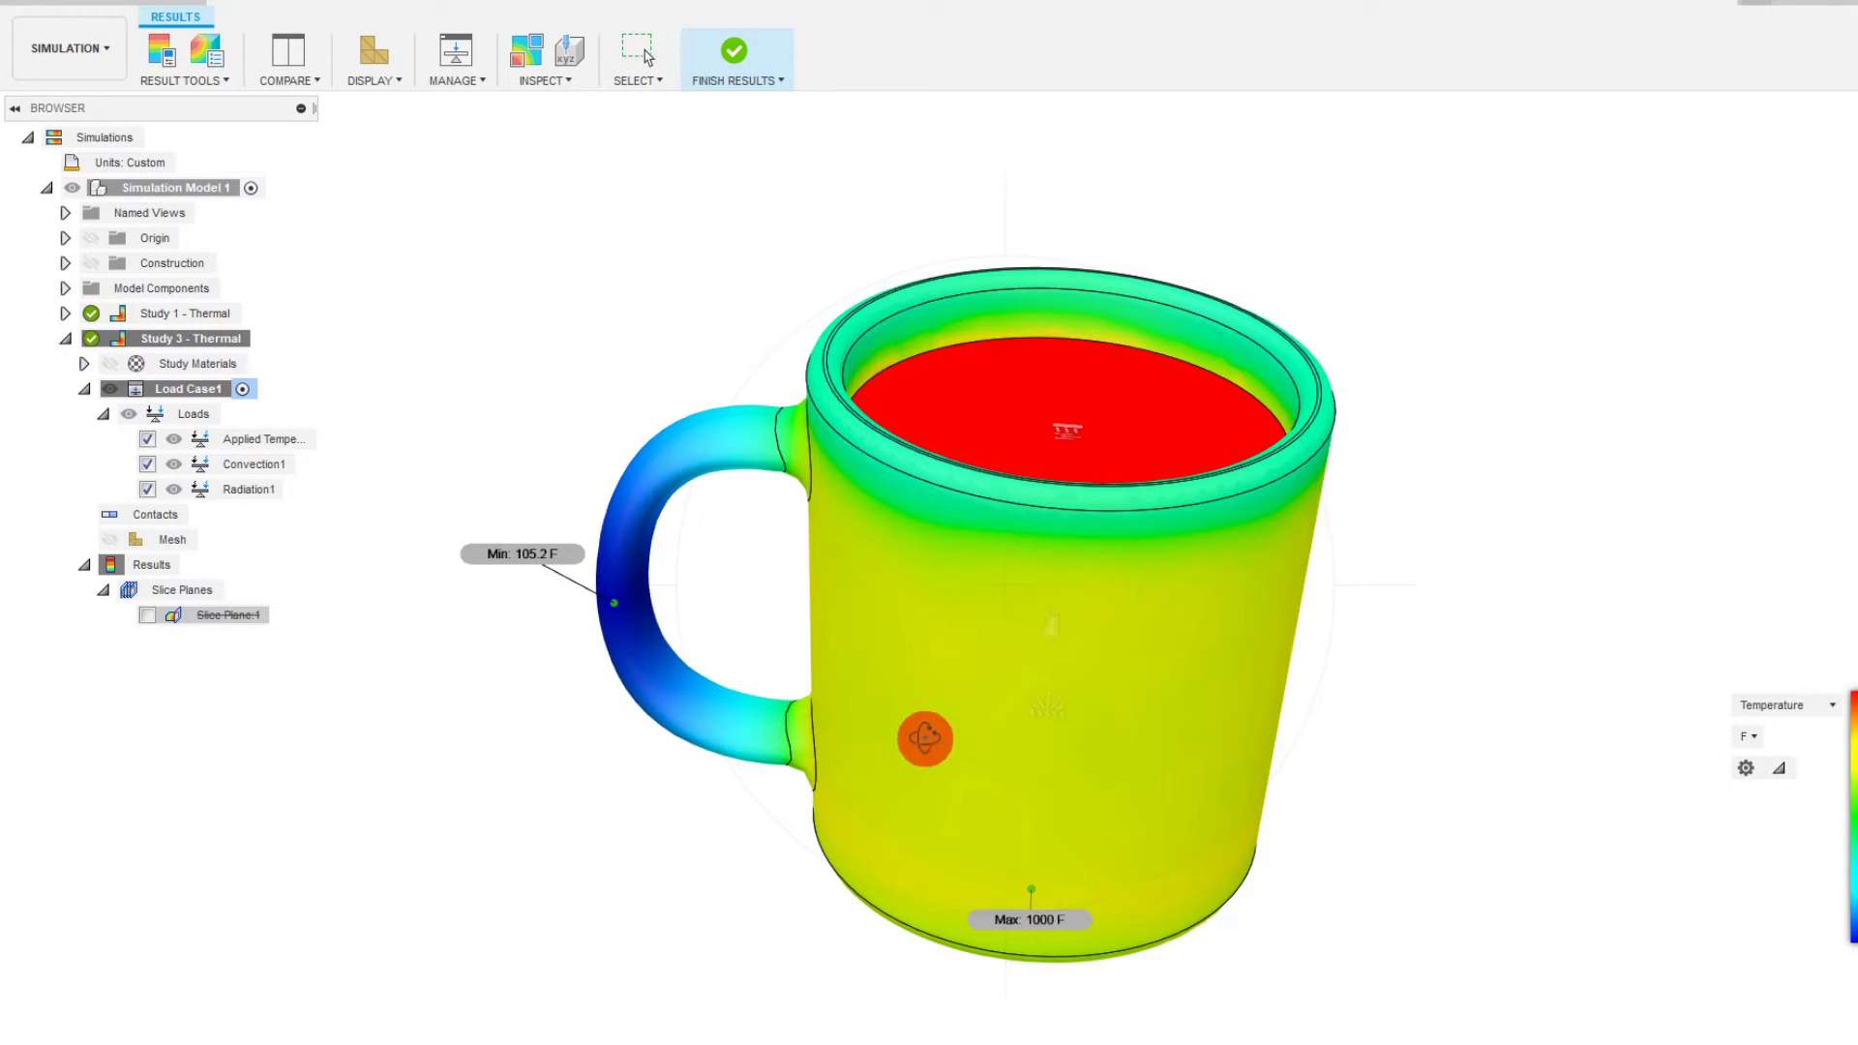
pyautogui.moveTo(917, 733)
pyautogui.mouseDown()
pyautogui.moveTo(920, 713)
pyautogui.moveTo(917, 747)
pyautogui.mouseUp()
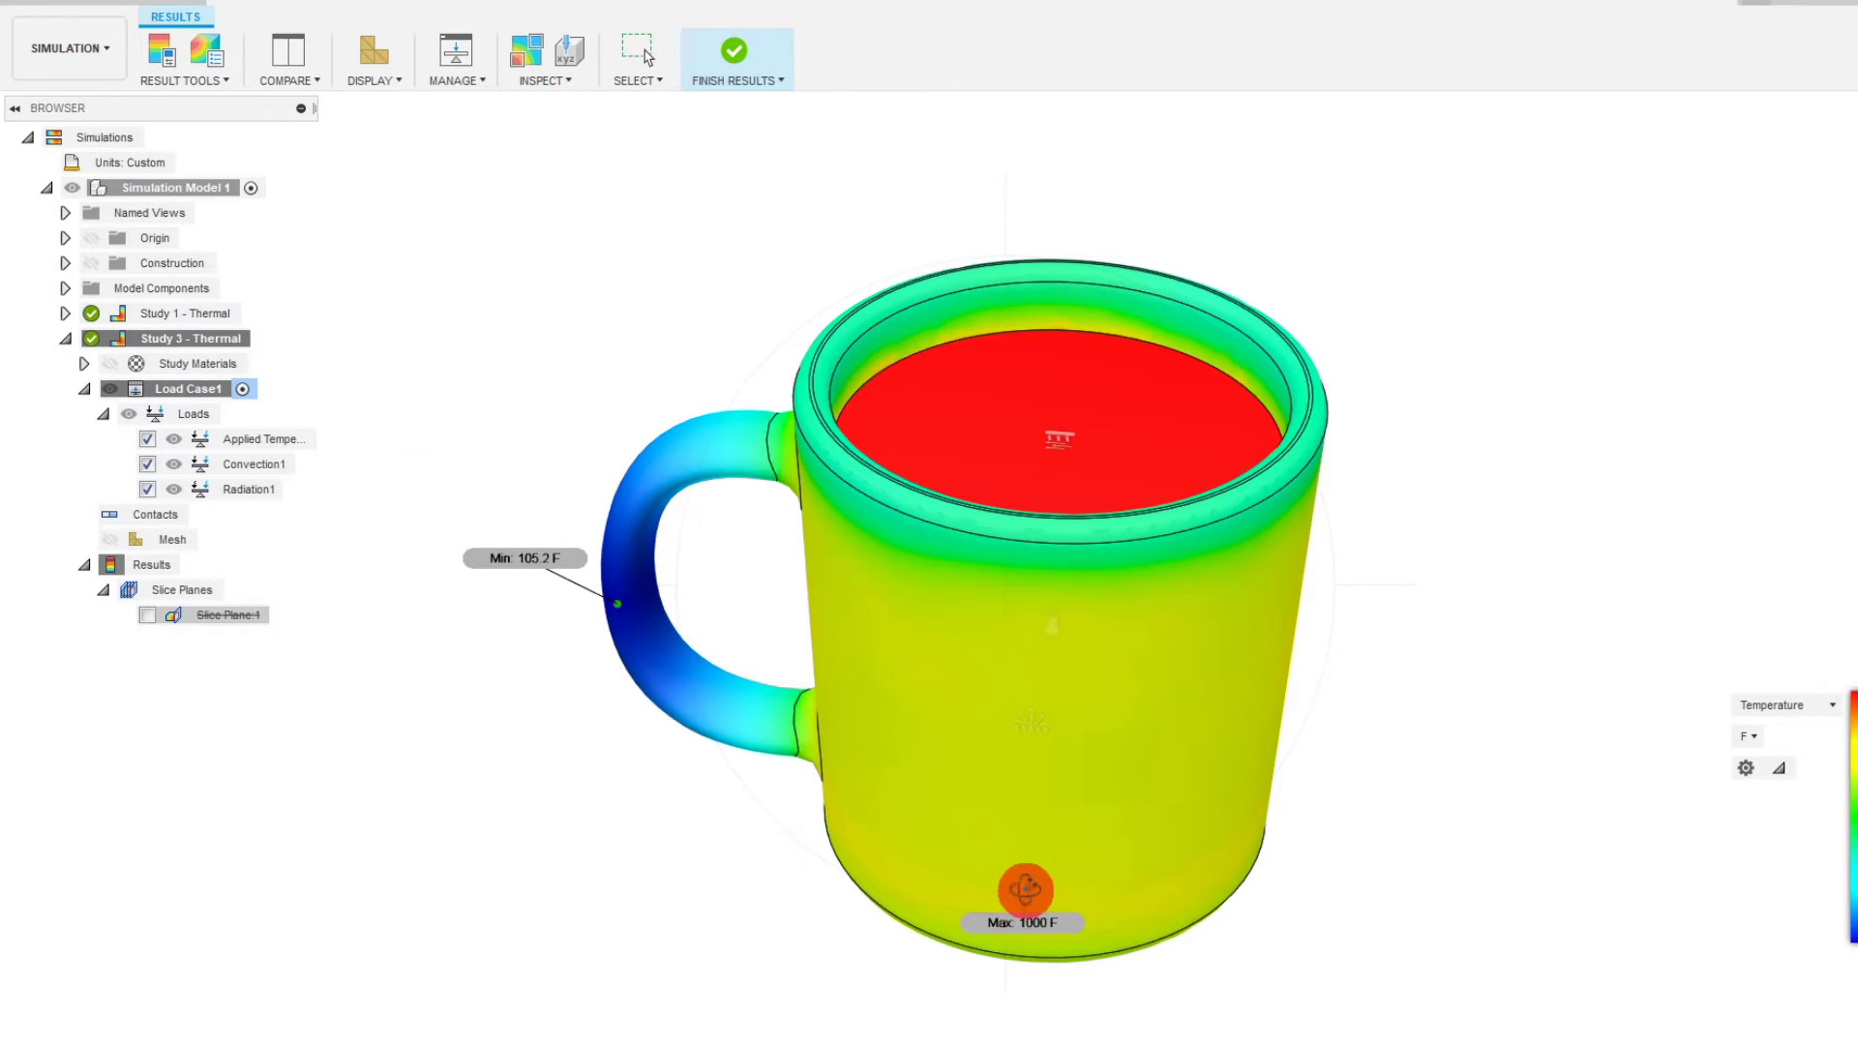
pyautogui.keyDown('shift'); pyautogui.moveTo(620, 595); pyautogui.dragTo(896, 695, button='middle'); pyautogui.keyUp('shift')
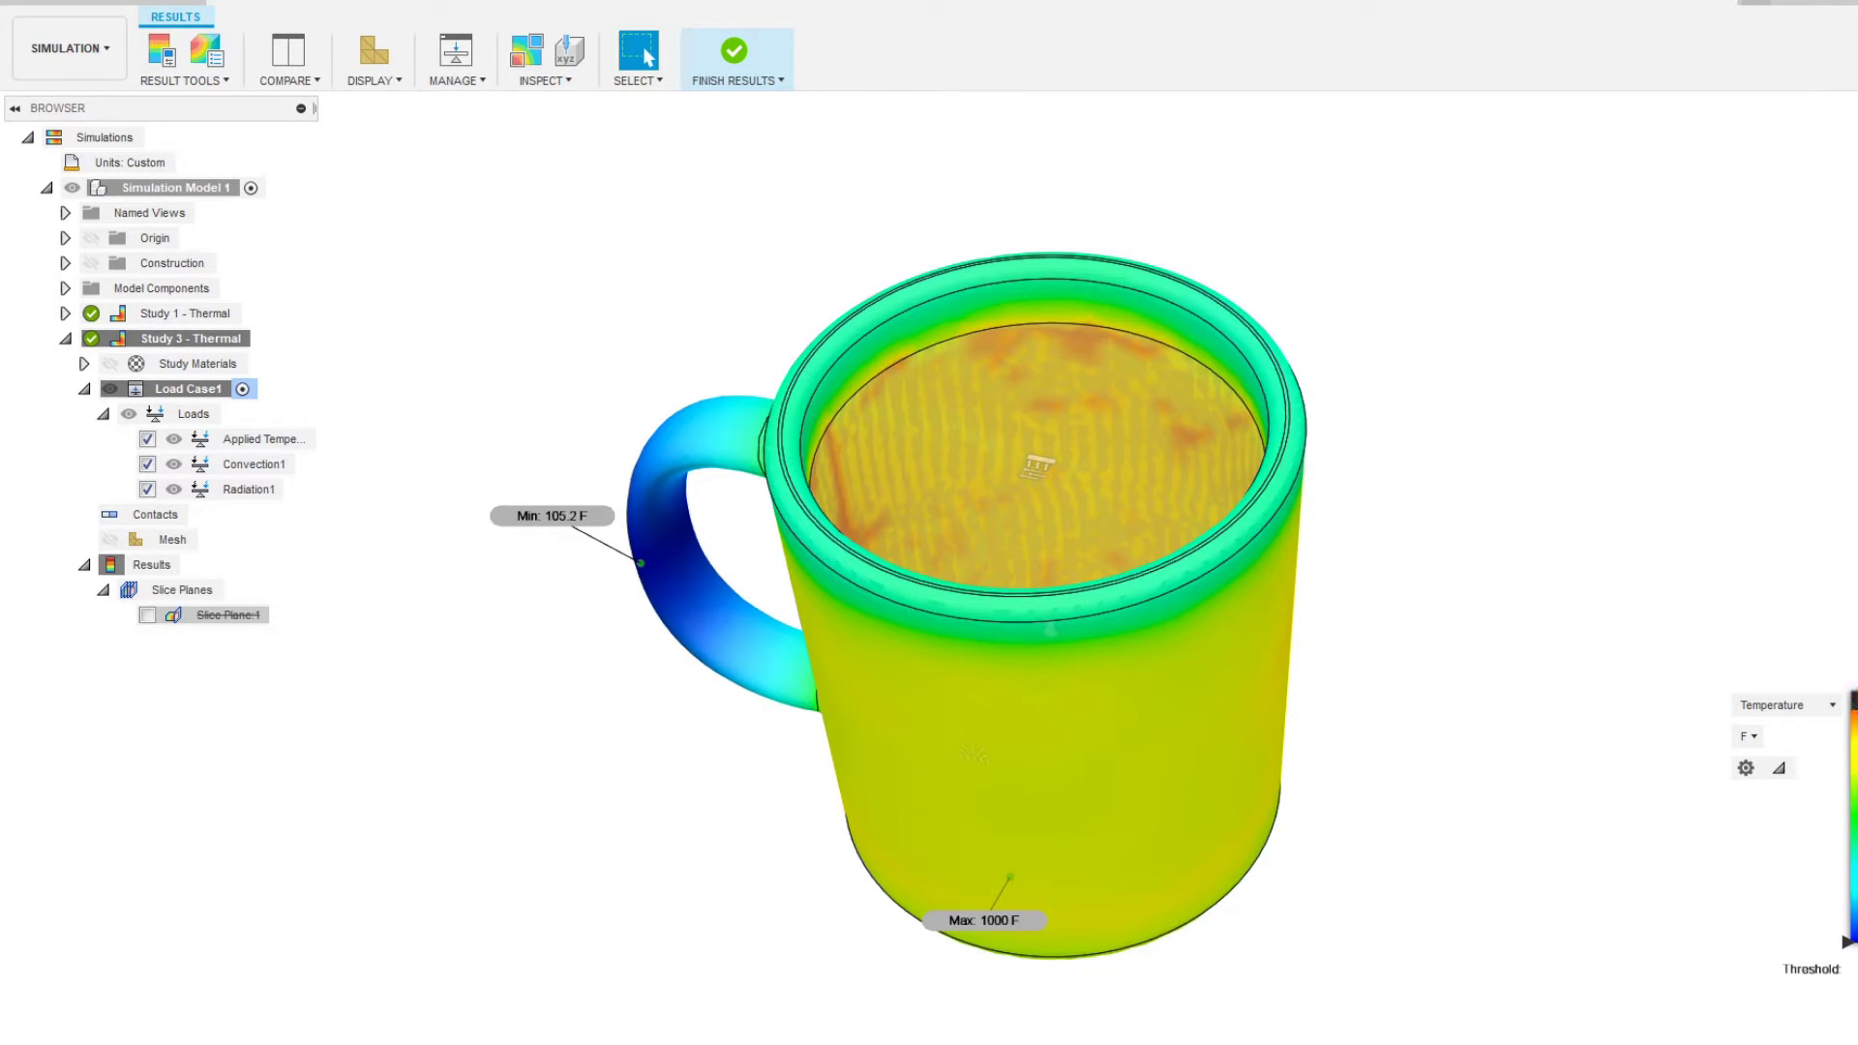
# - Try lowering the upper temperature threshold on the results legend, then inspect the full-range result from above
pyautogui.moveTo(1853, 709)
pyautogui.mouseDown()
pyautogui.moveTo(1850, 832)
pyautogui.moveTo(1850, 691)
pyautogui.moveTo(1850, 833)
pyautogui.mouseUp()
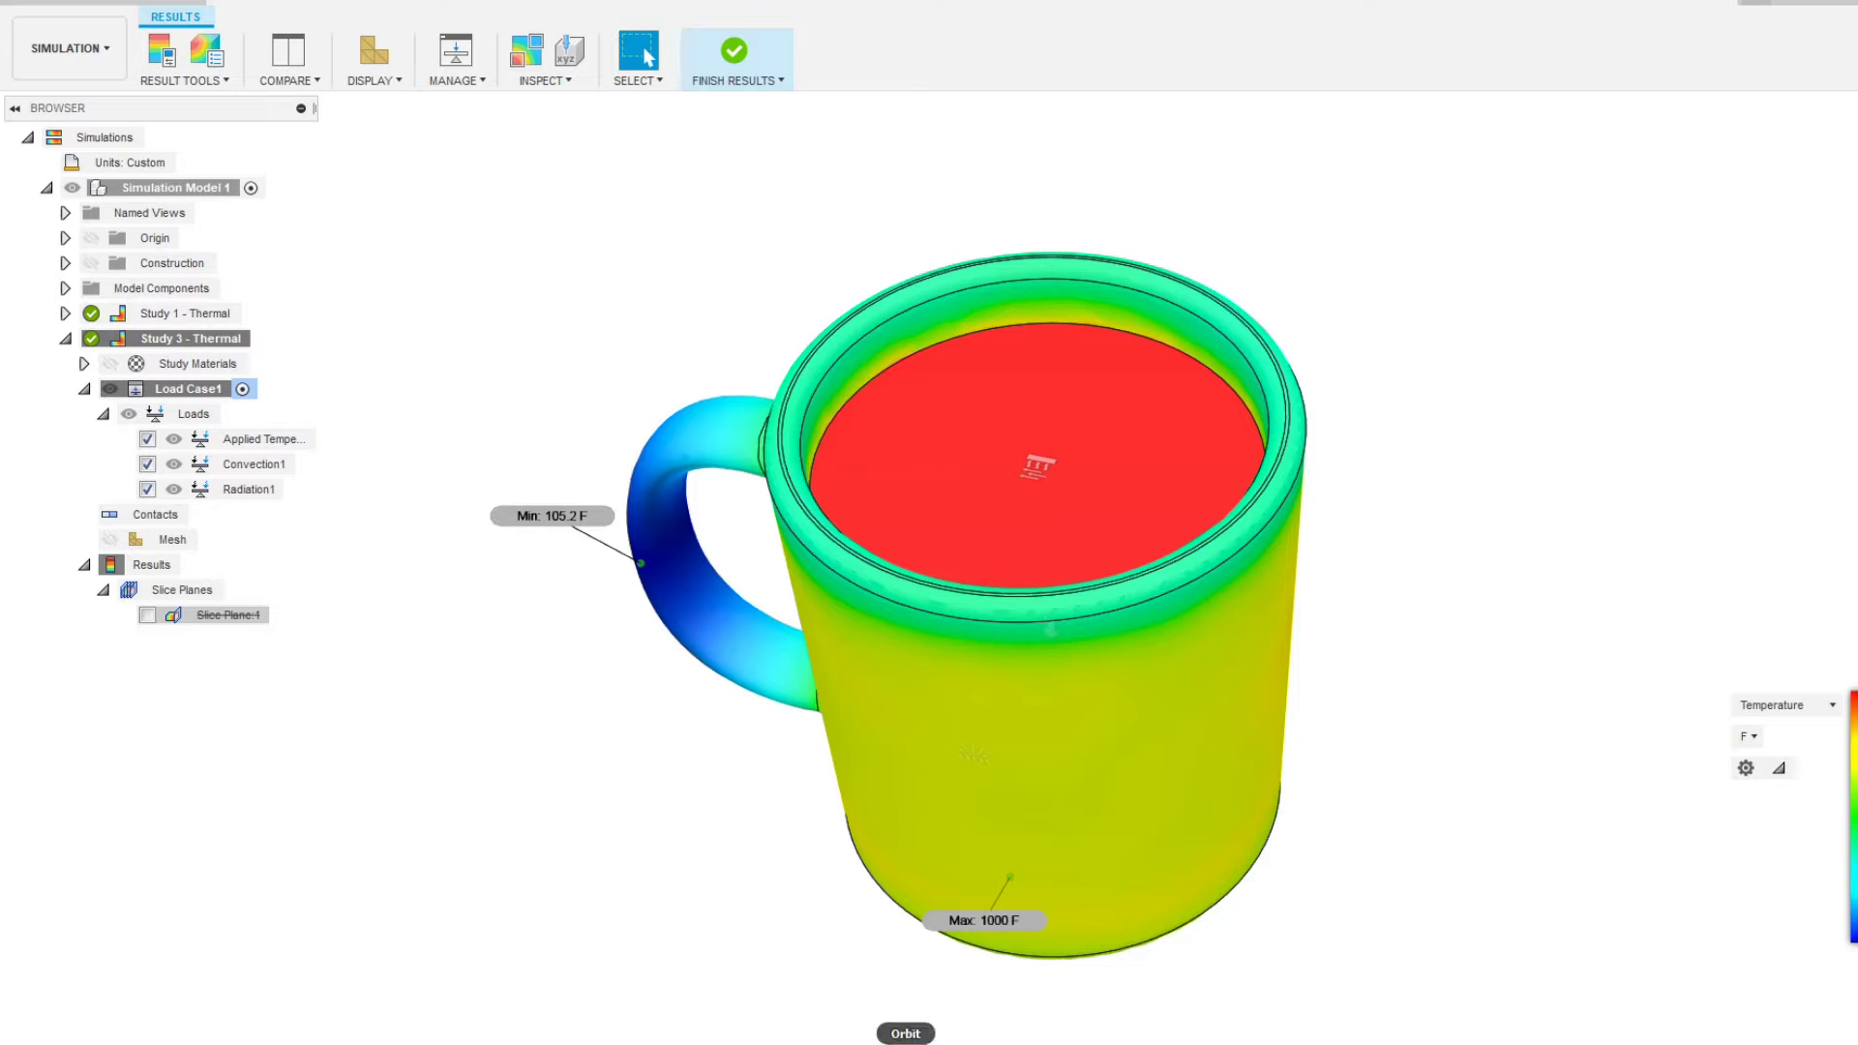
pyautogui.click(953, 1007)
pyautogui.moveTo(1036, 762); pyautogui.dragTo(943, 731)
pyautogui.press('Escape')
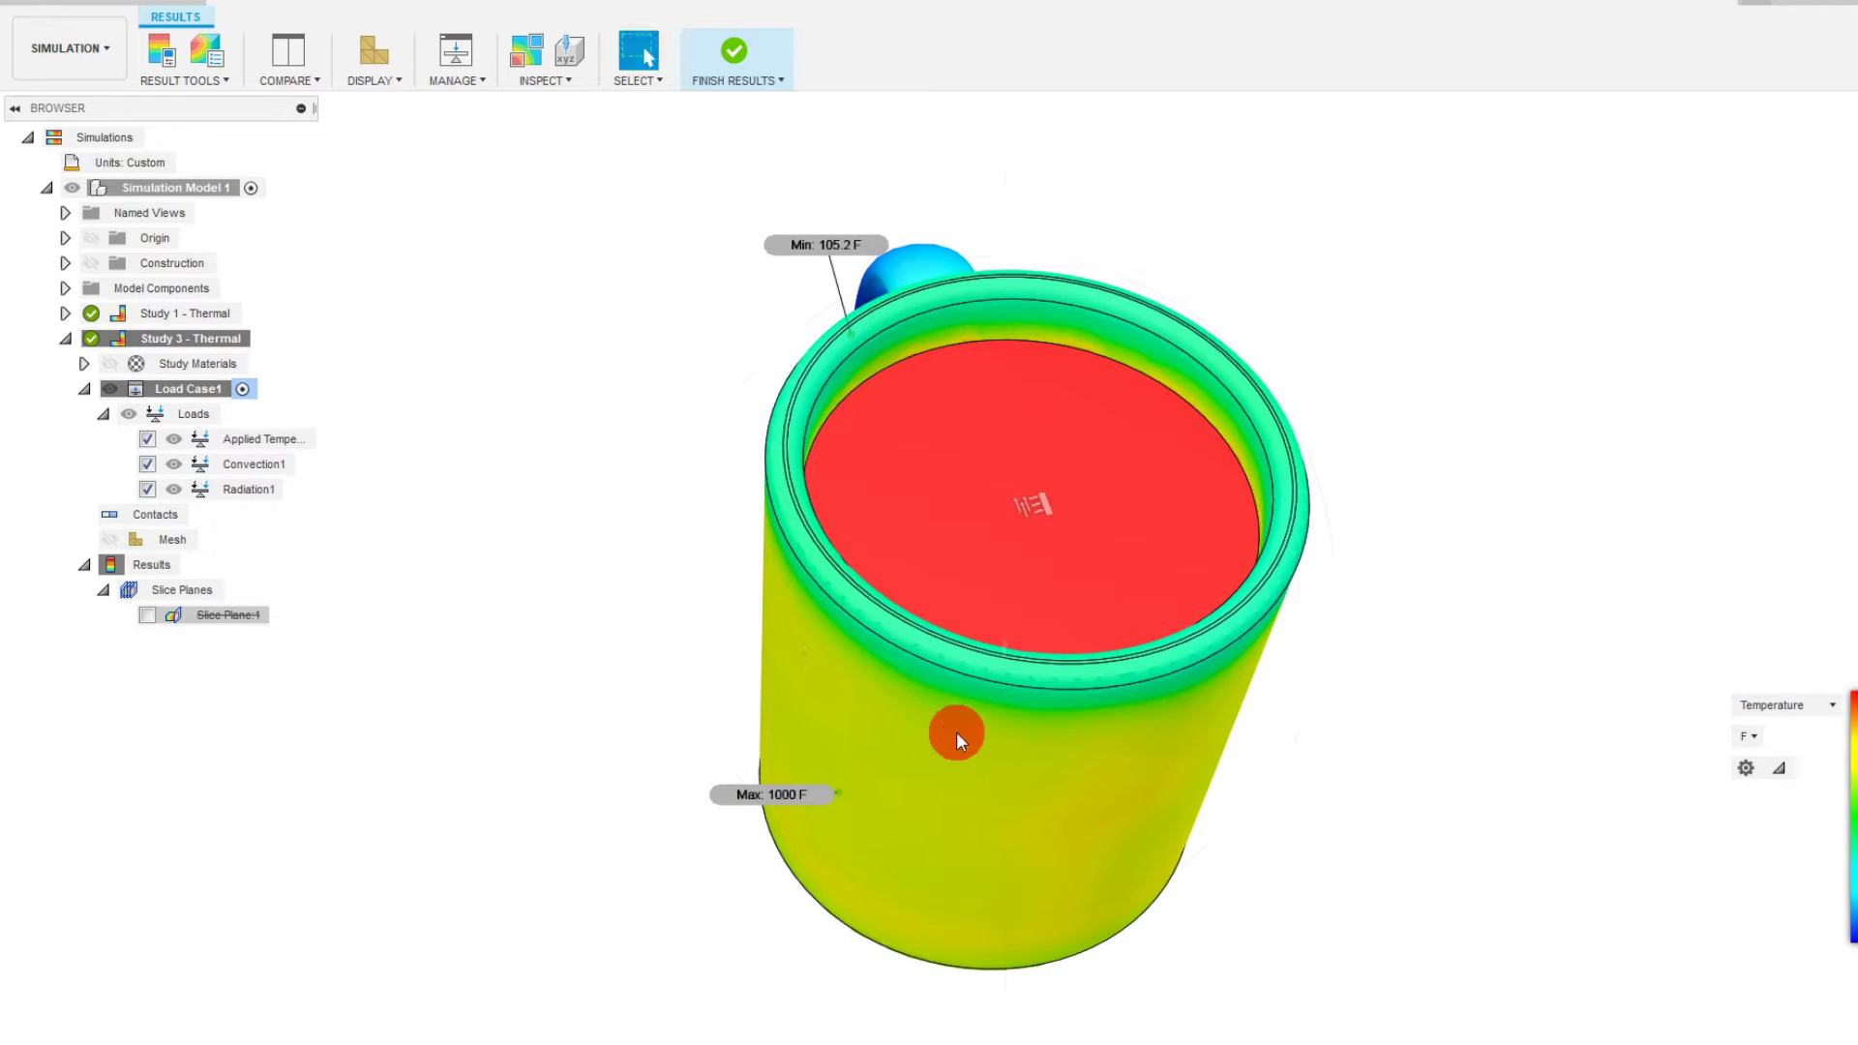
# - Assign Aluminum 6061 as the mug body's study material, leaving the liquid body as water
pyautogui.click(84, 364)
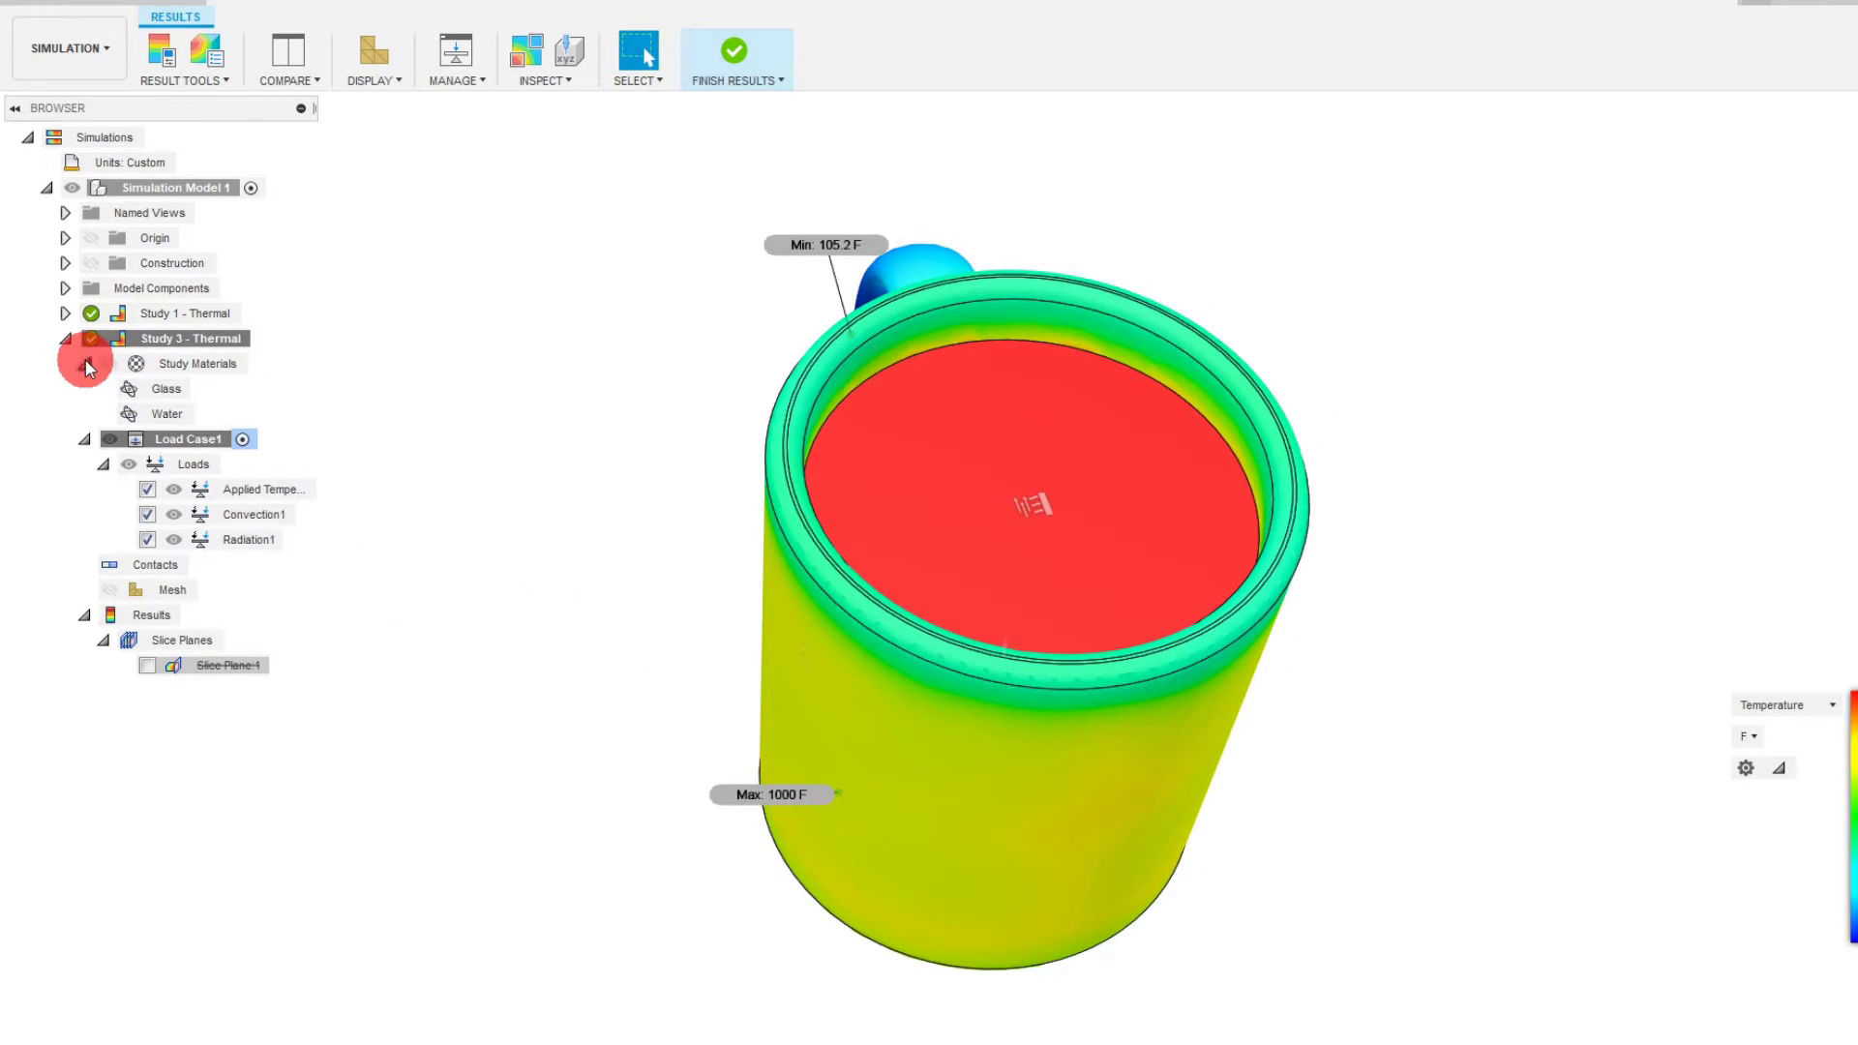
pyautogui.rightClick(188, 389)
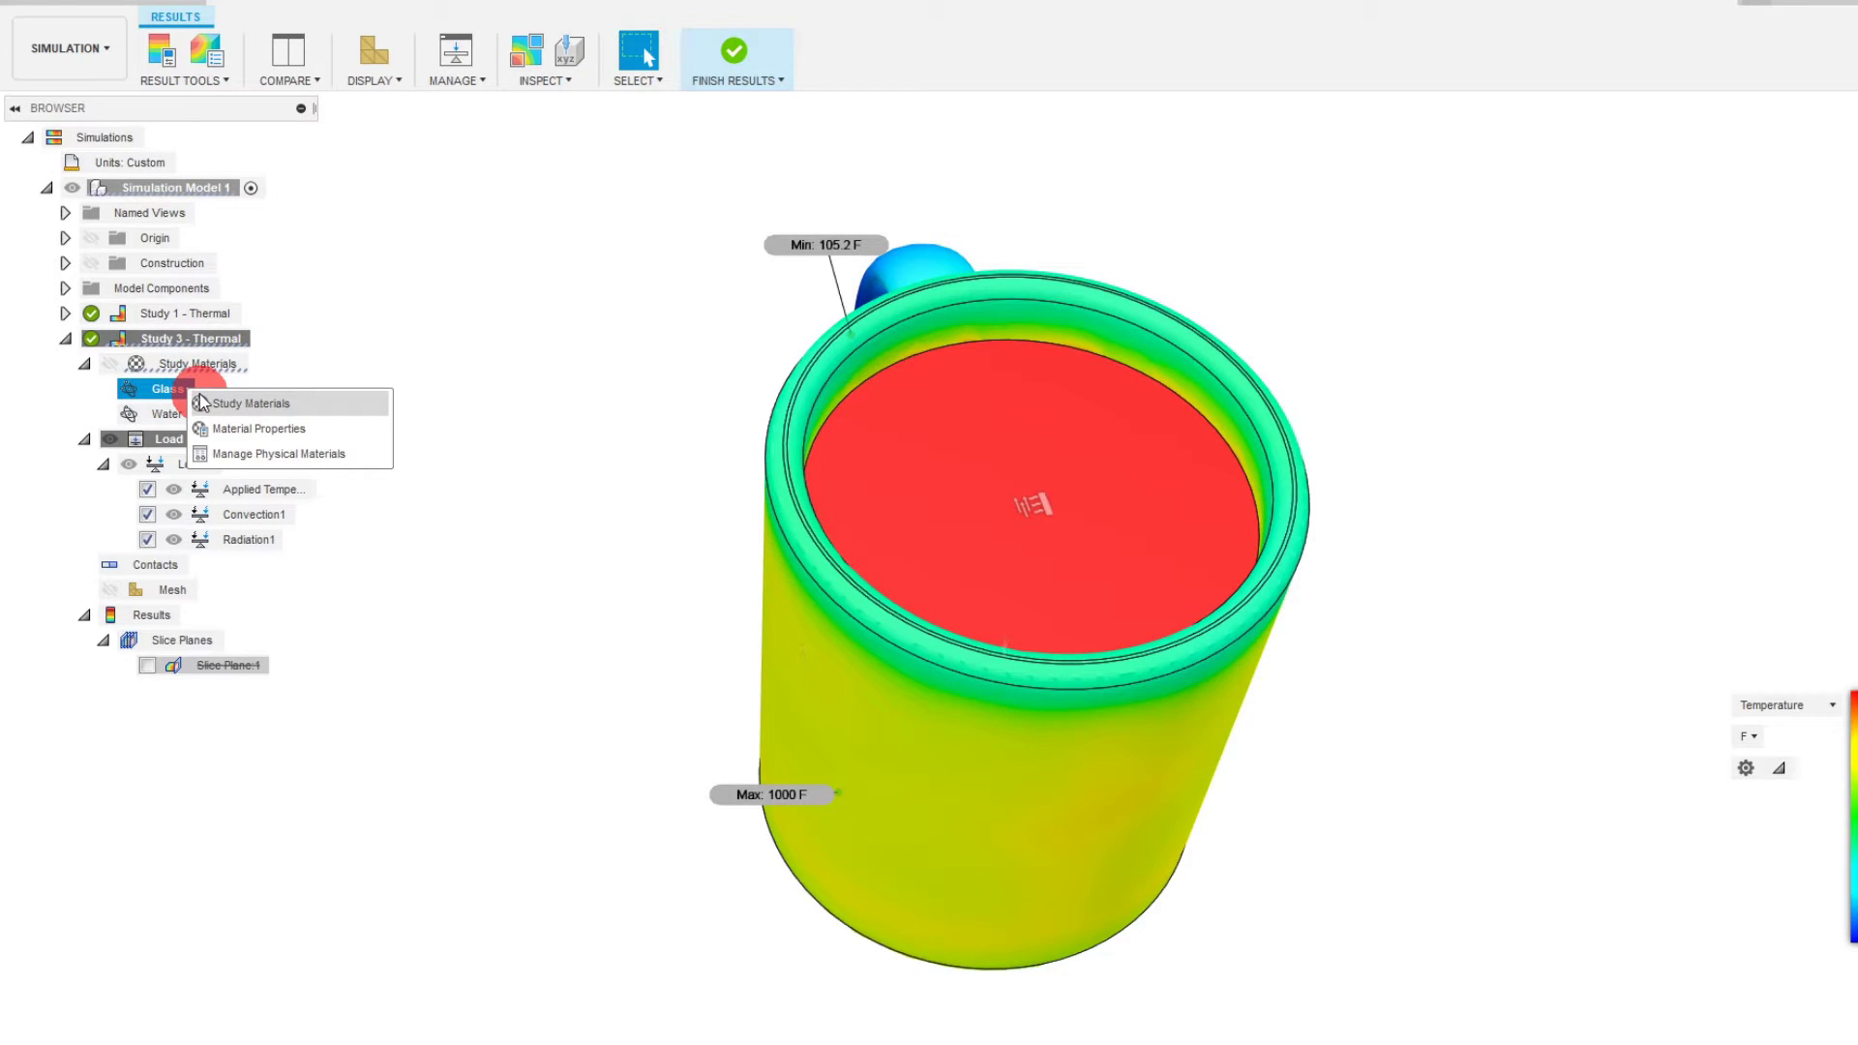
pyautogui.click(204, 403)
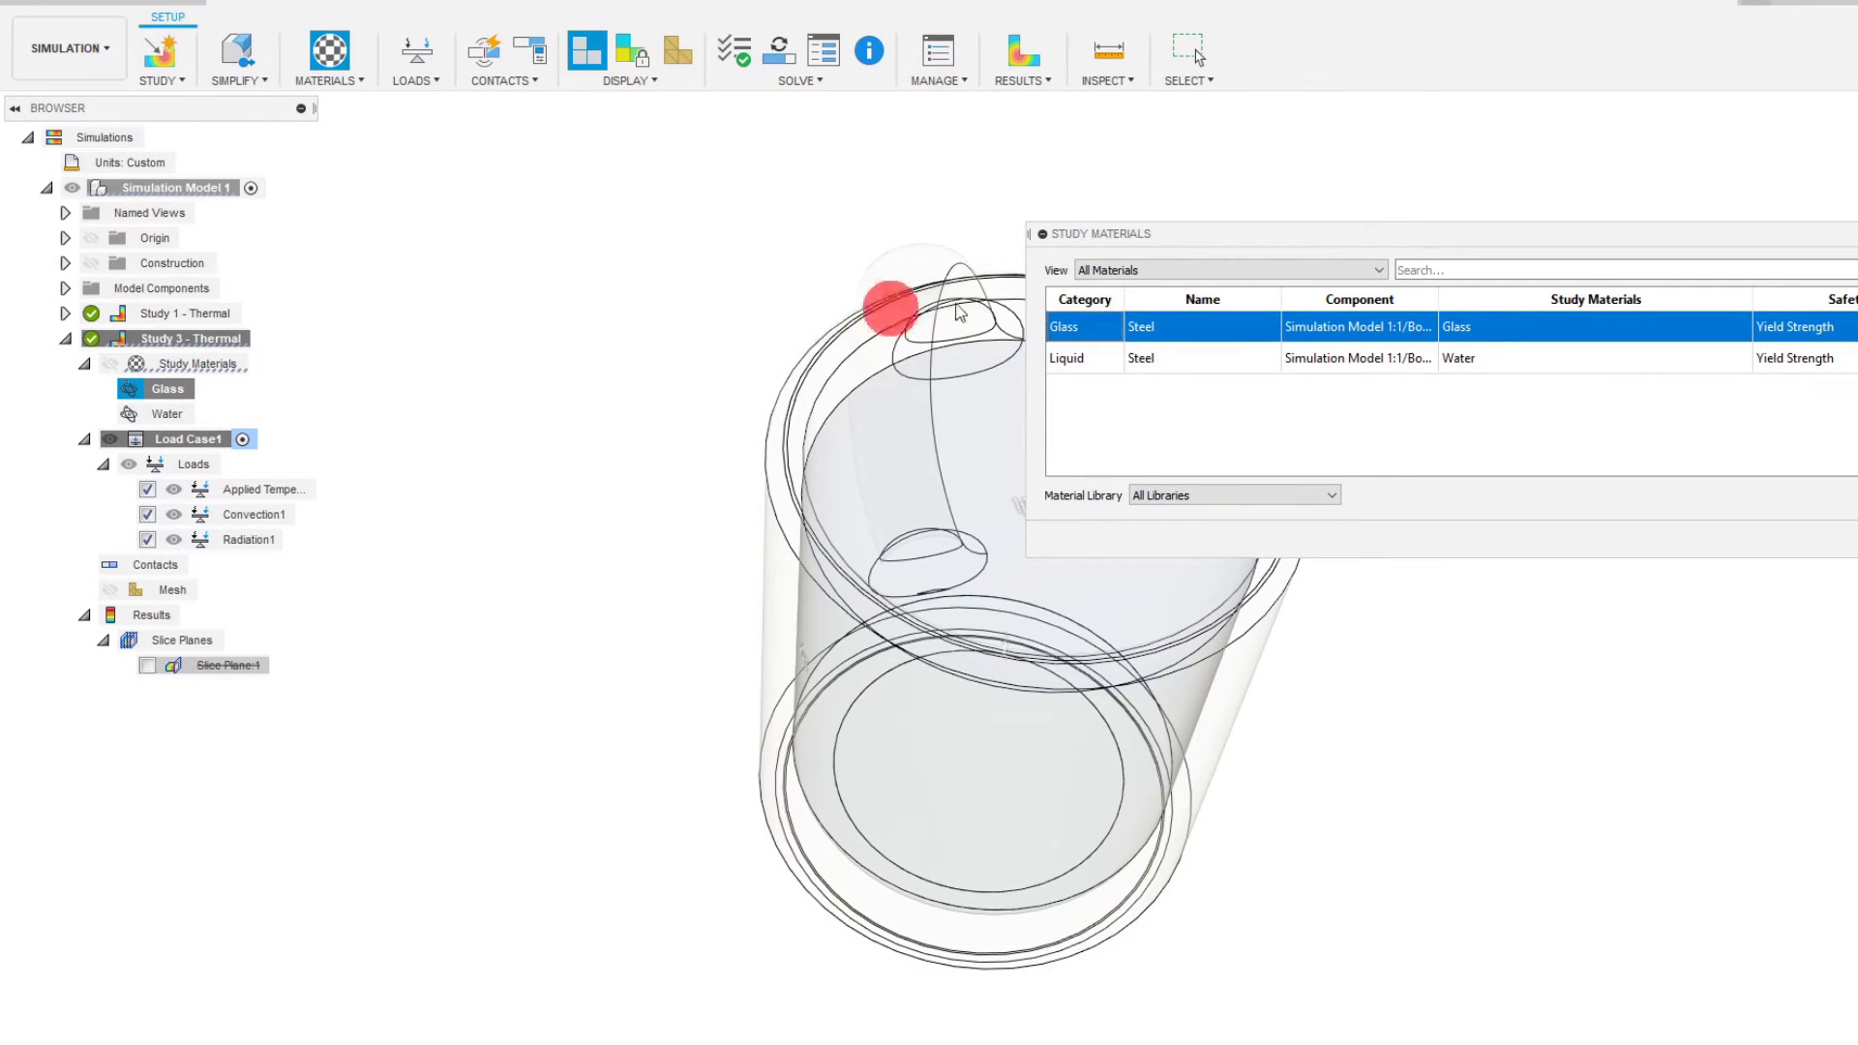
pyautogui.click(1520, 319)
pyautogui.click(1740, 329)
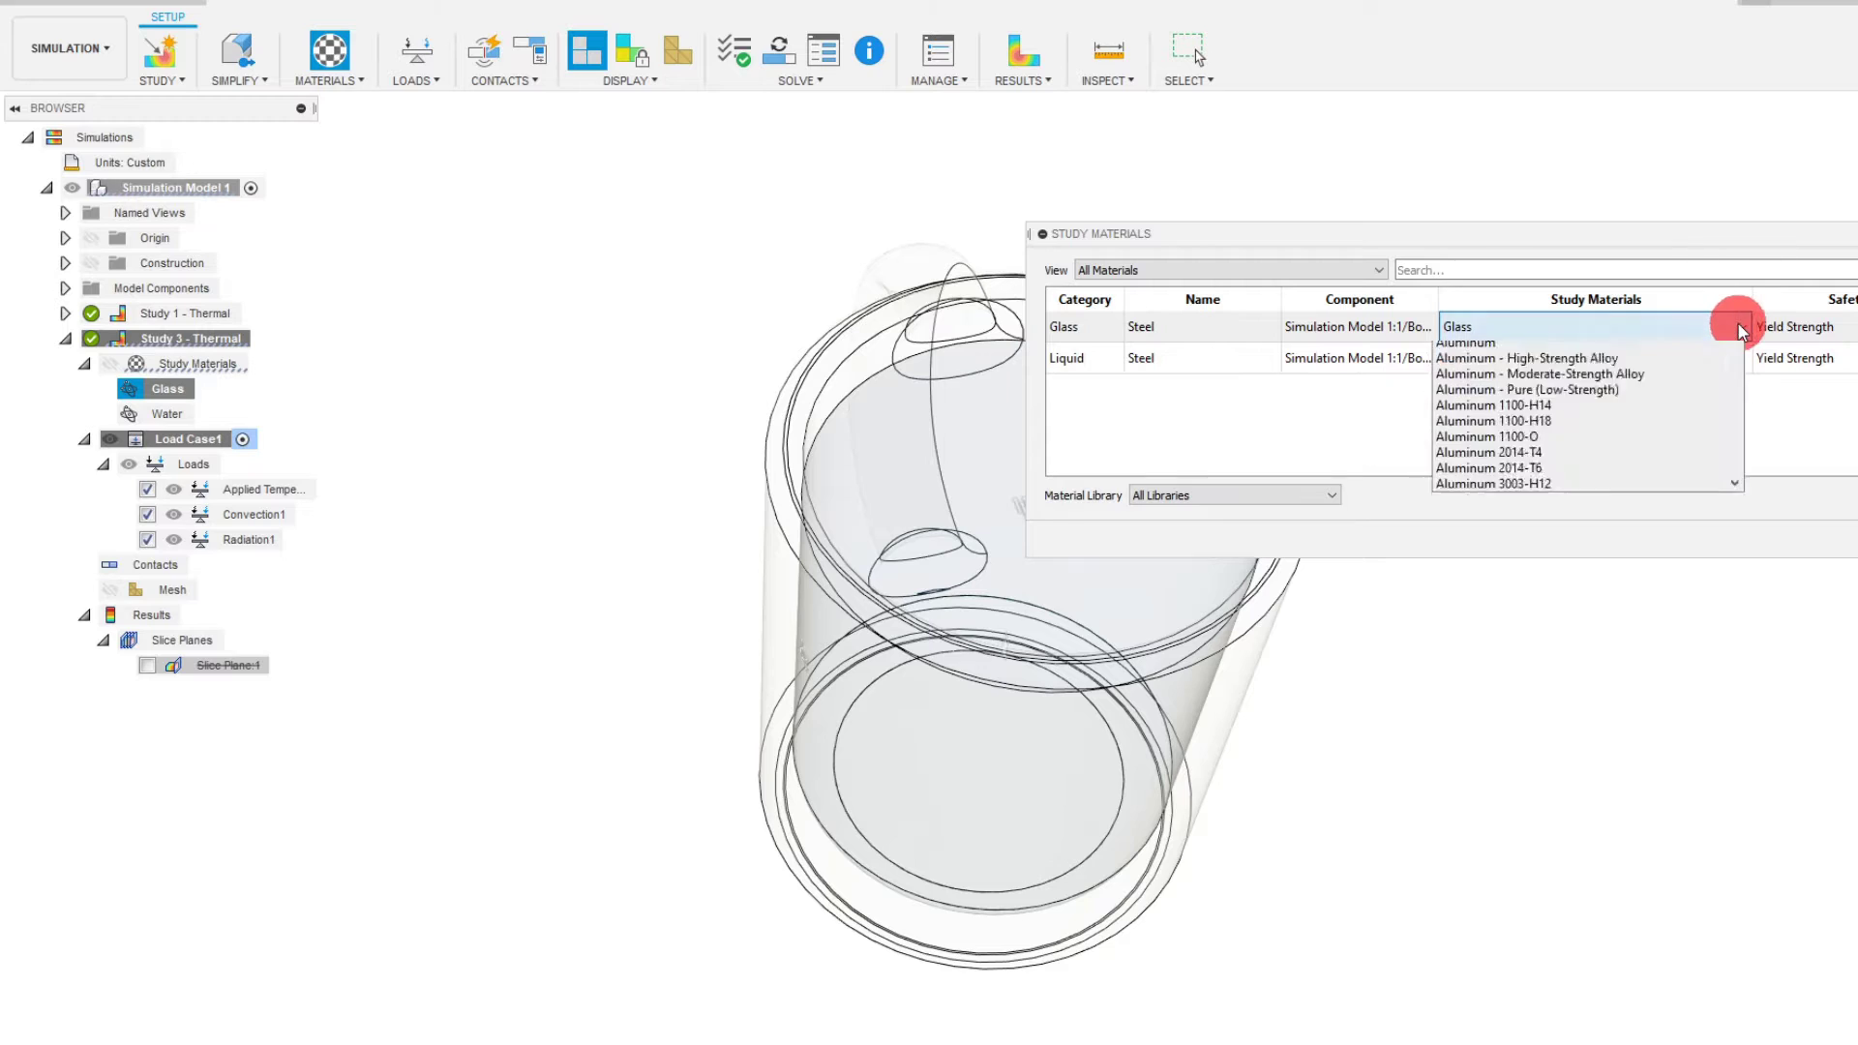
pyautogui.scroll(-5, 1543, 561)
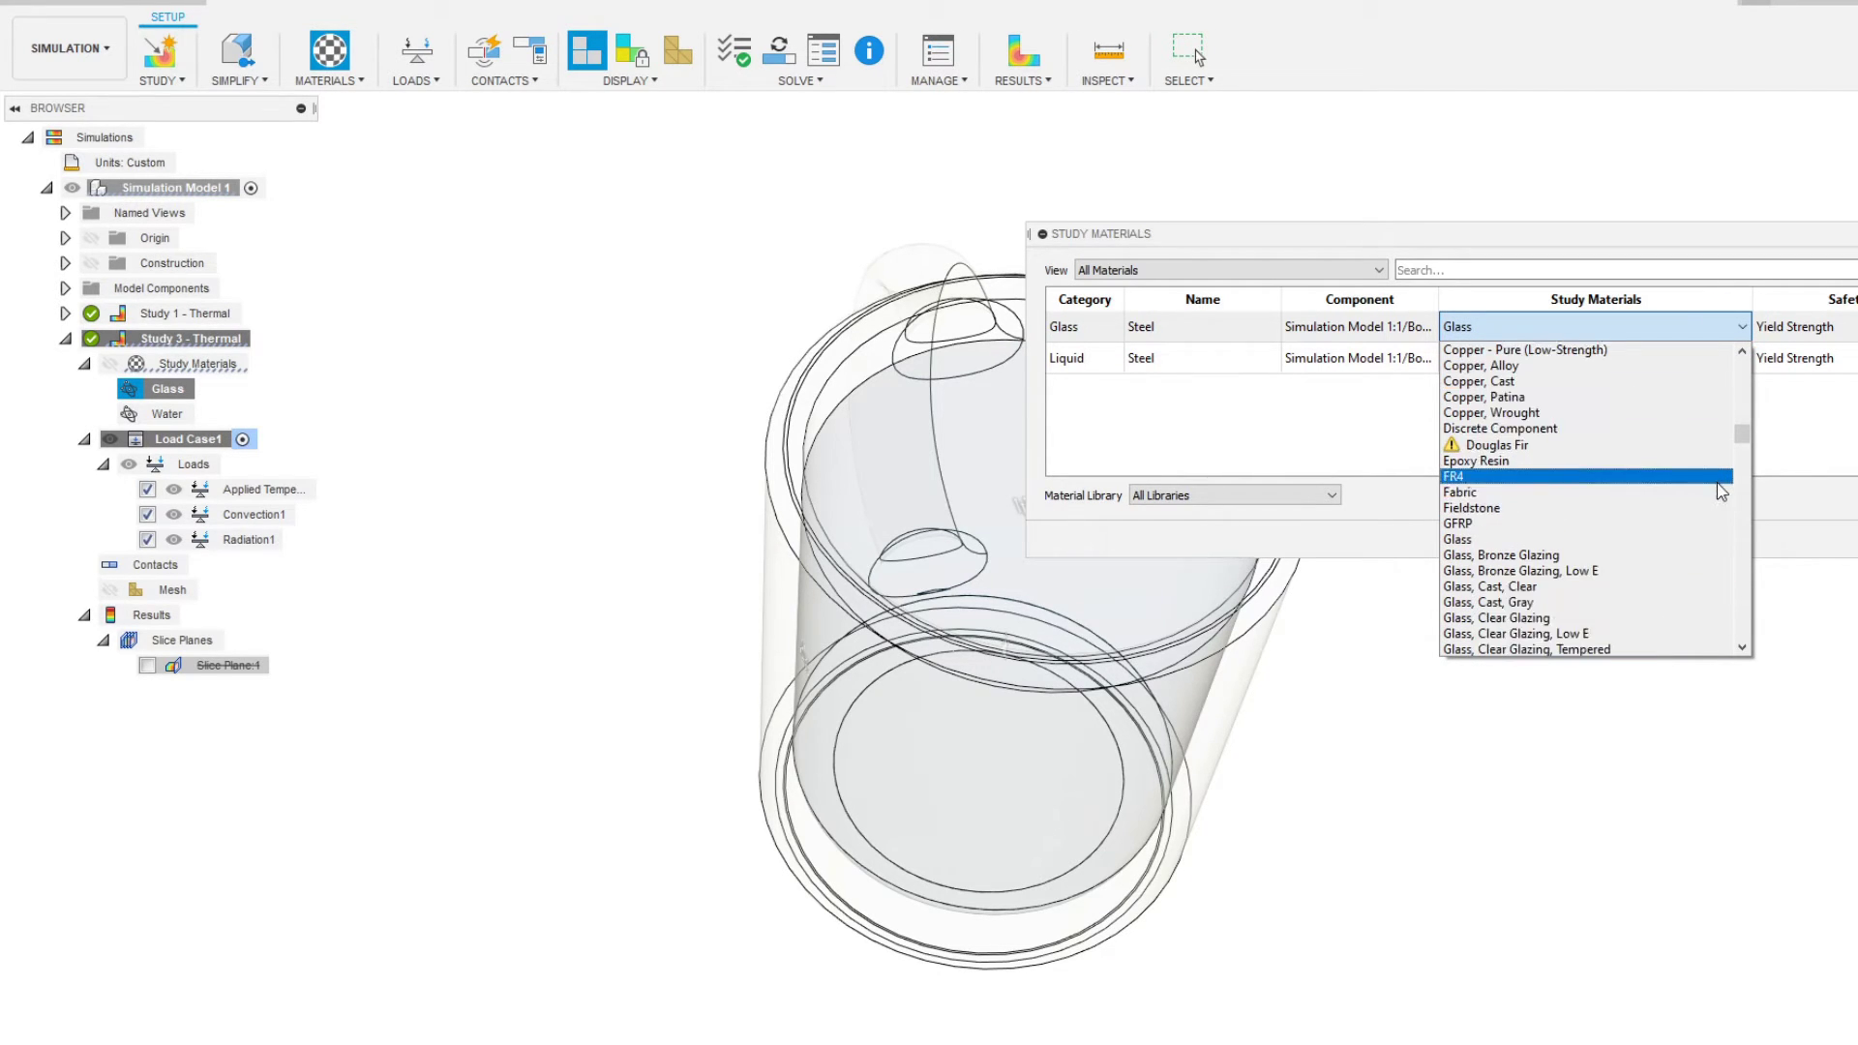
pyautogui.moveTo(1748, 448); pyautogui.dragTo(1760, 401)
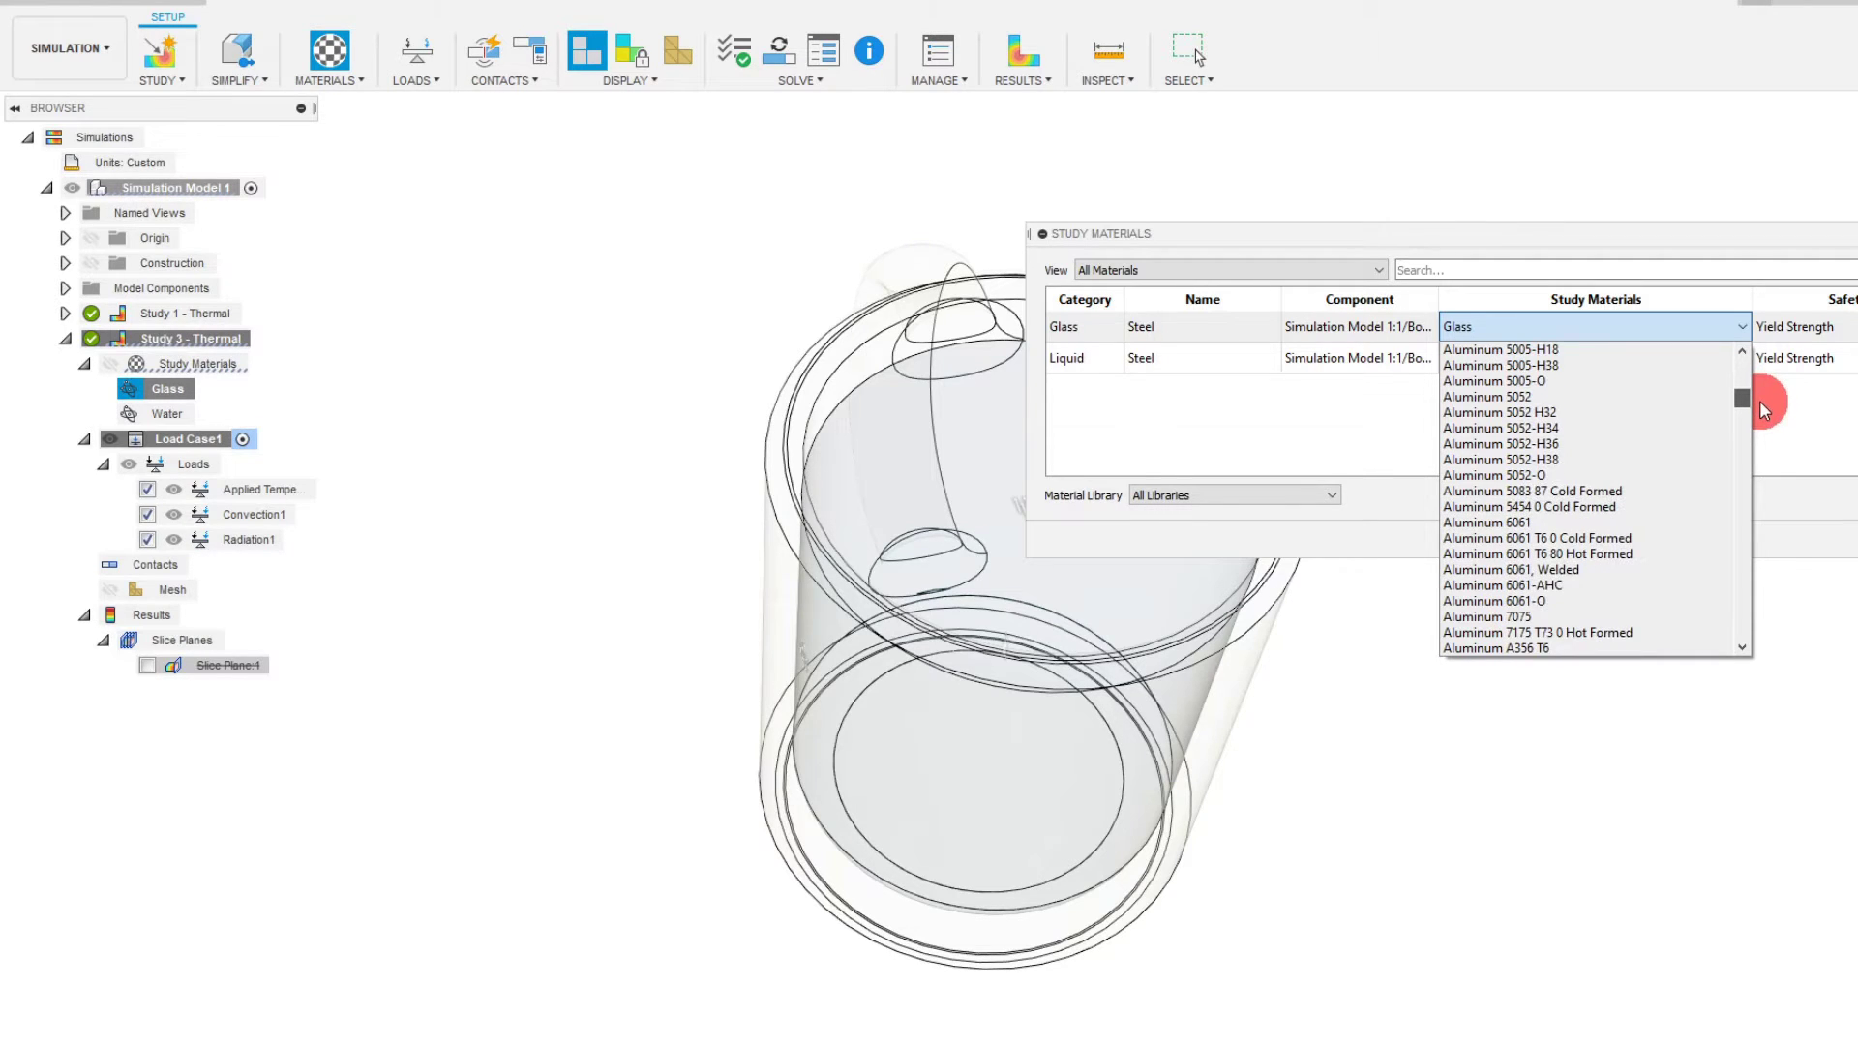
pyautogui.click(1584, 521)
pyautogui.moveTo(1568, 236); pyautogui.dragTo(1488, 224)
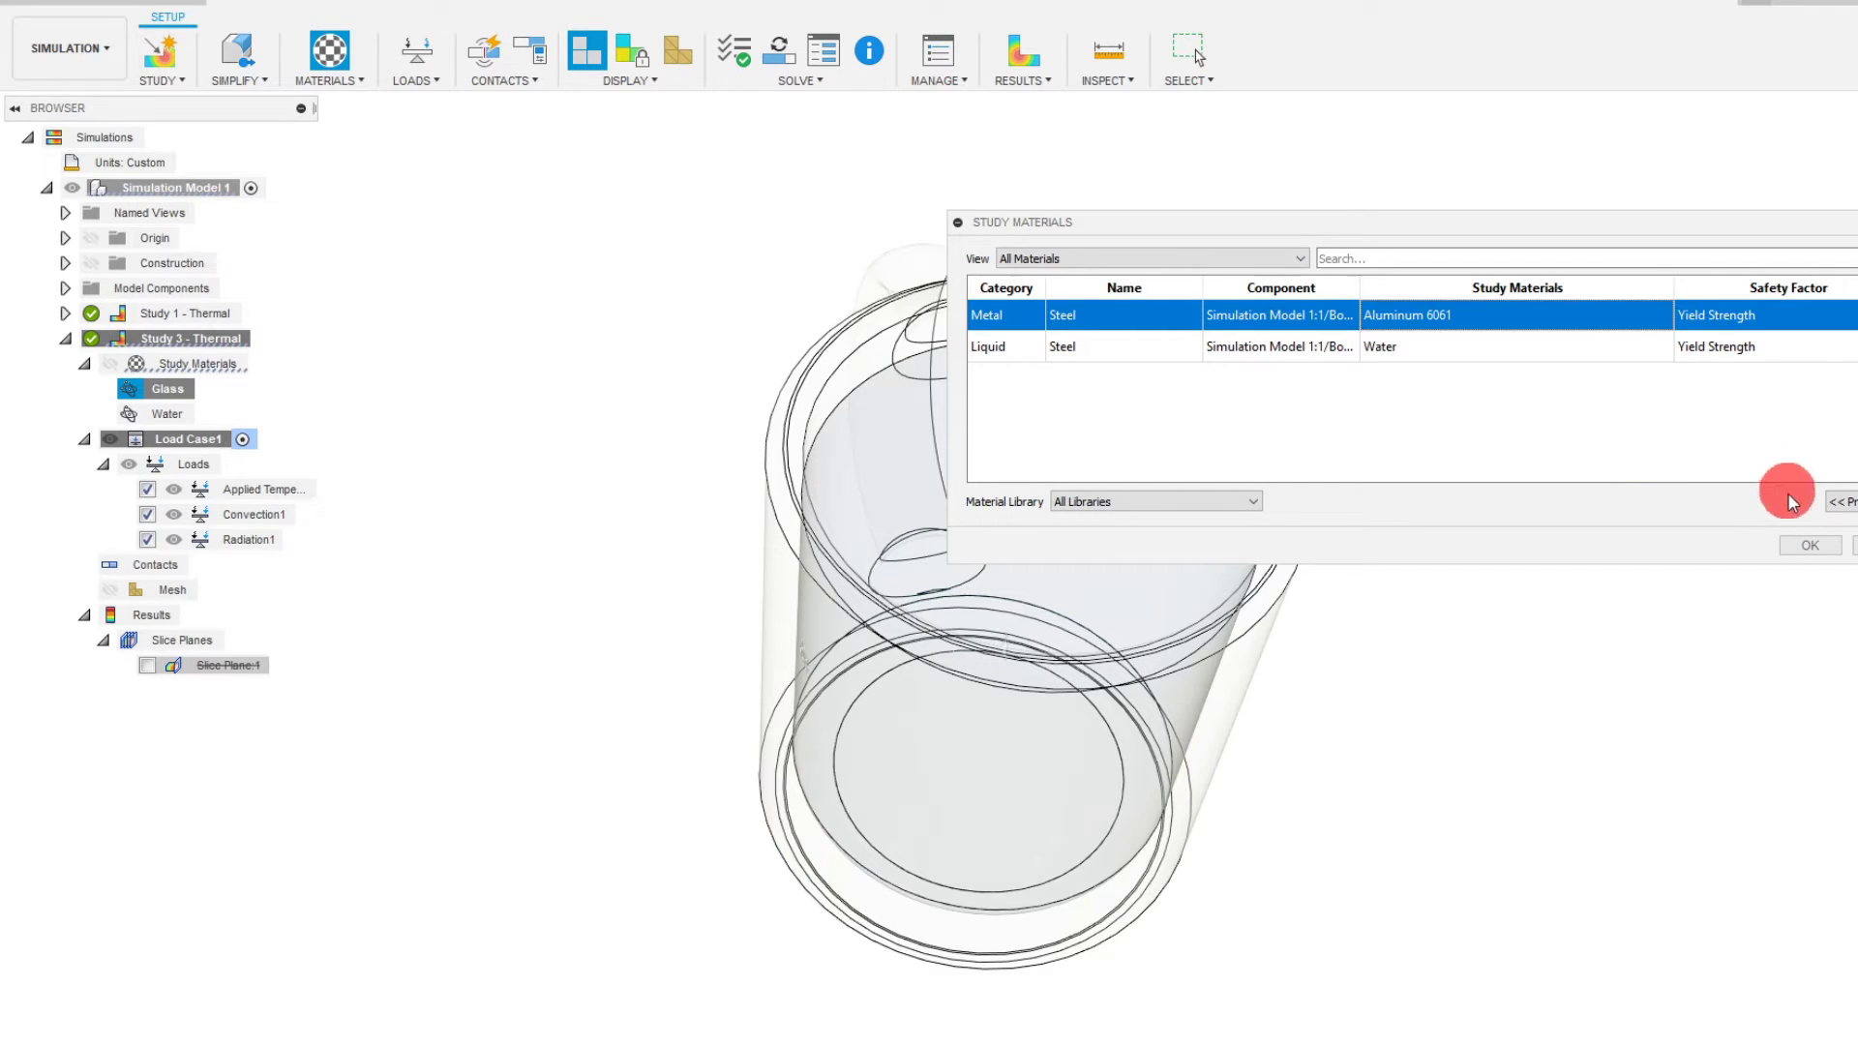
pyautogui.click(1802, 546)
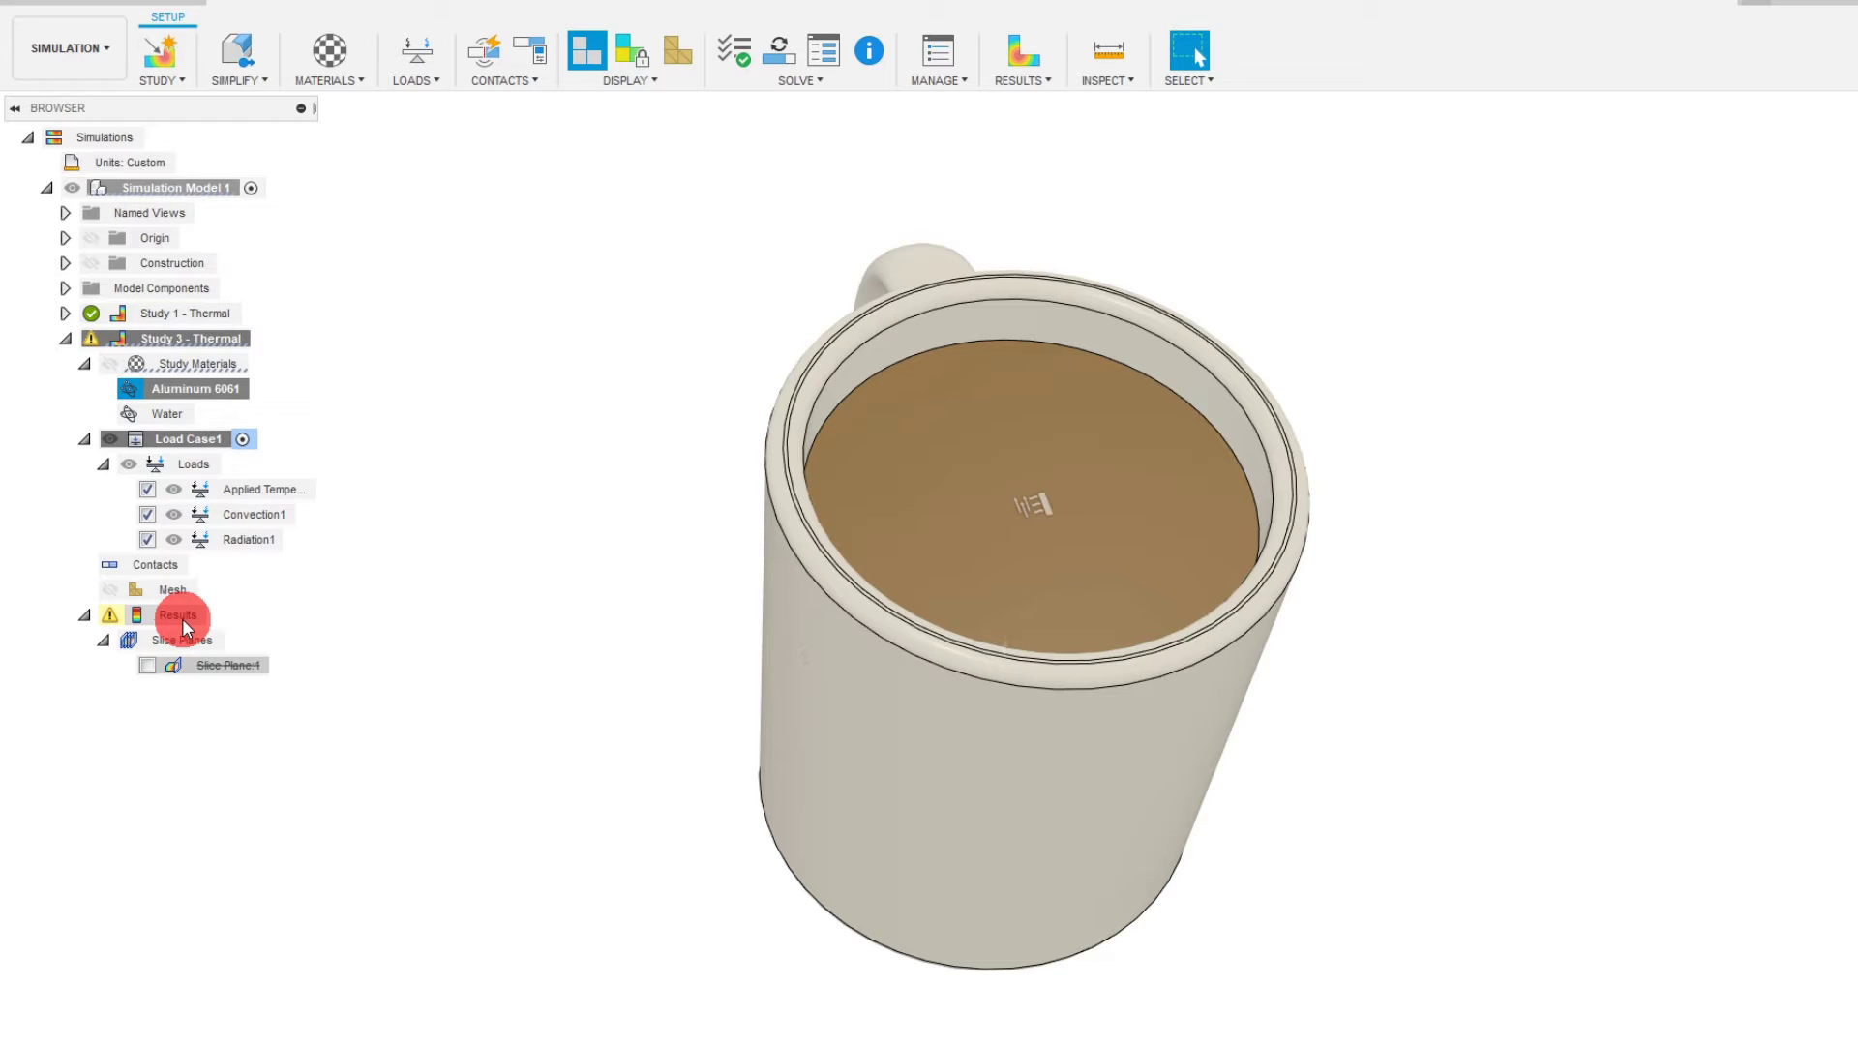
# - Solve the thermal study with the aluminum mug and examine its minimum and maximum temperatures with a lowered upper threshold
pyautogui.rightClick(182, 619)
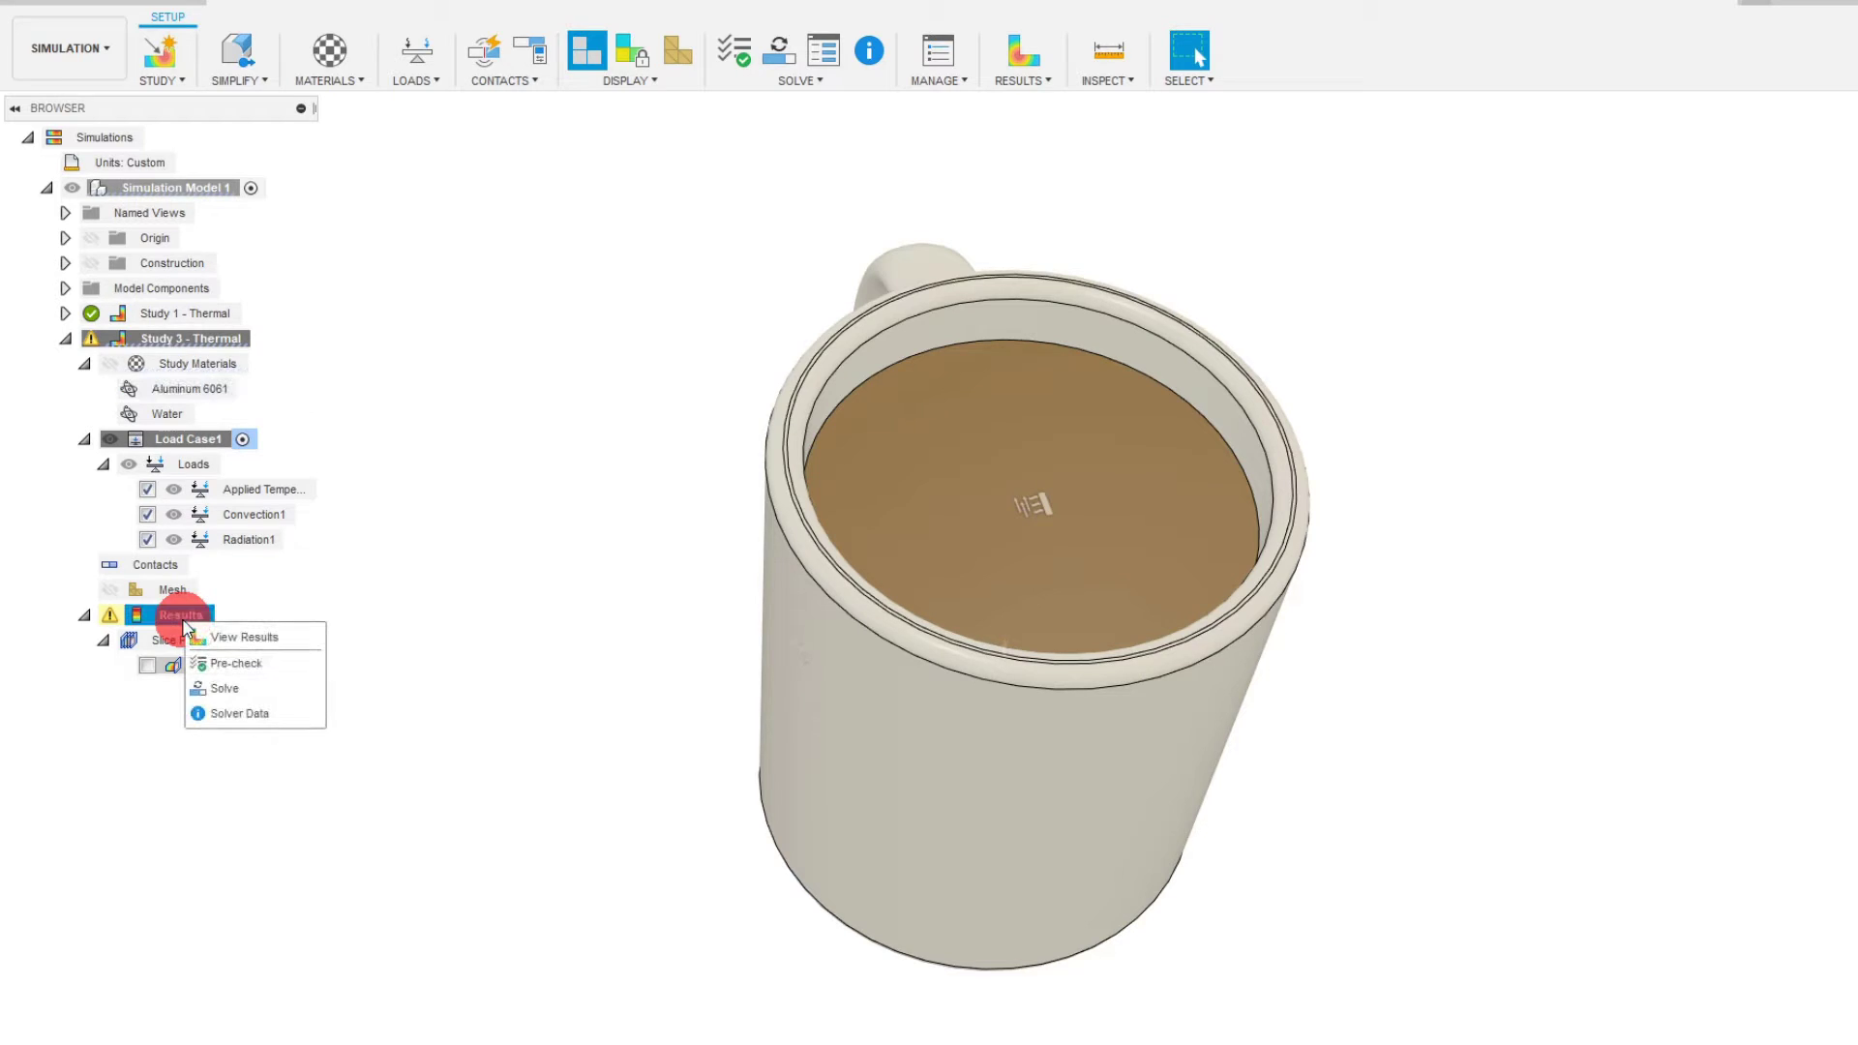
pyautogui.click(231, 689)
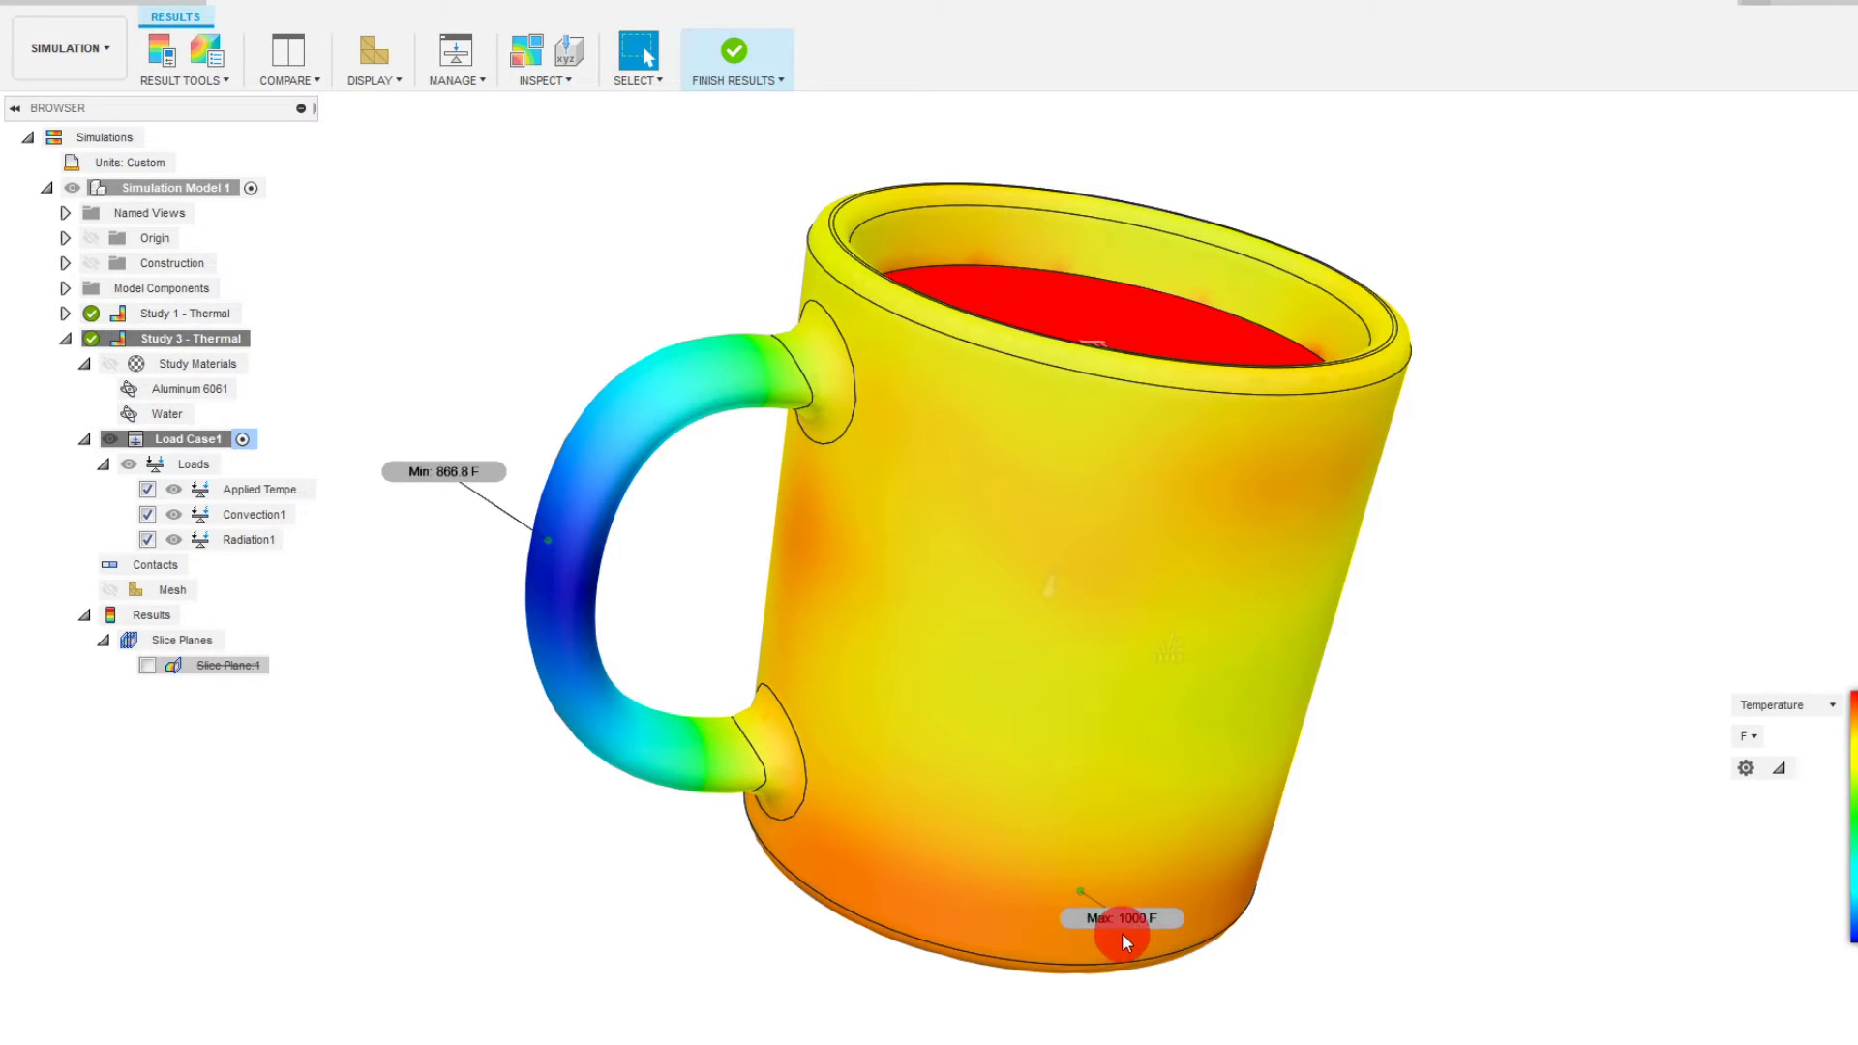
pyautogui.click(466, 482)
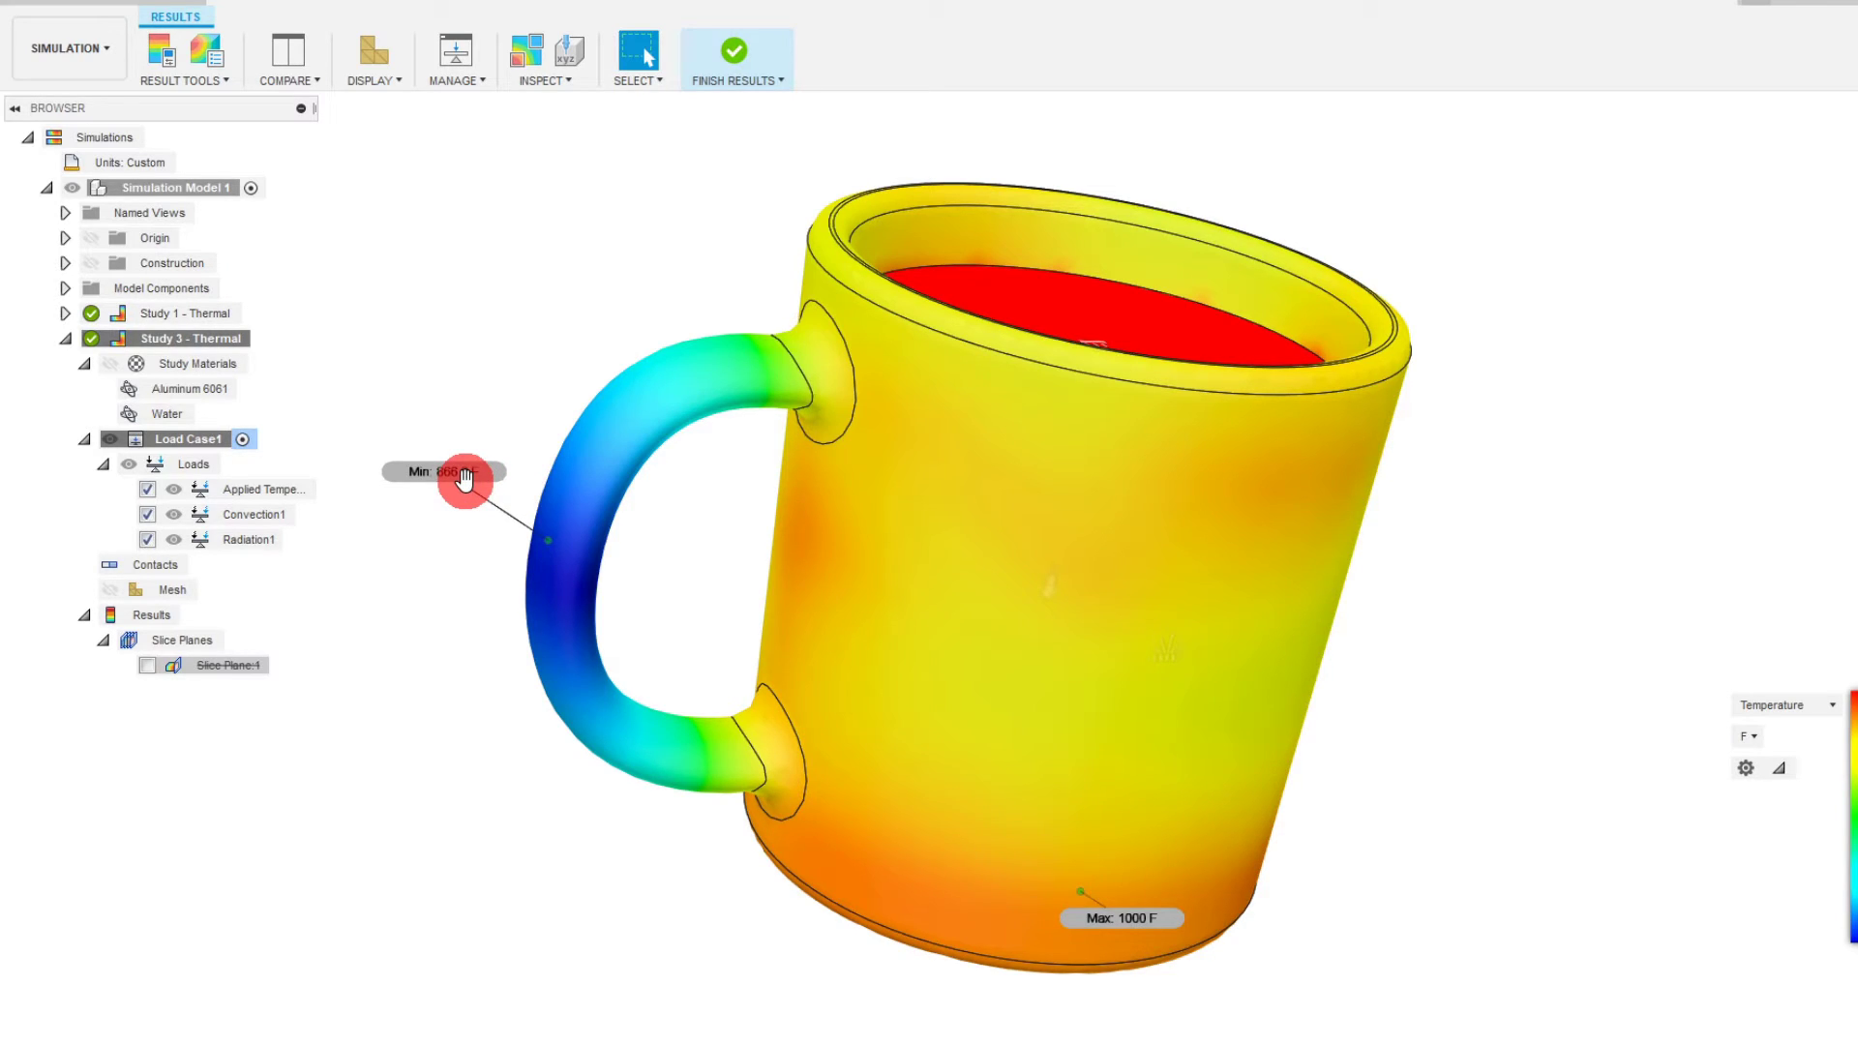
pyautogui.click(788, 588)
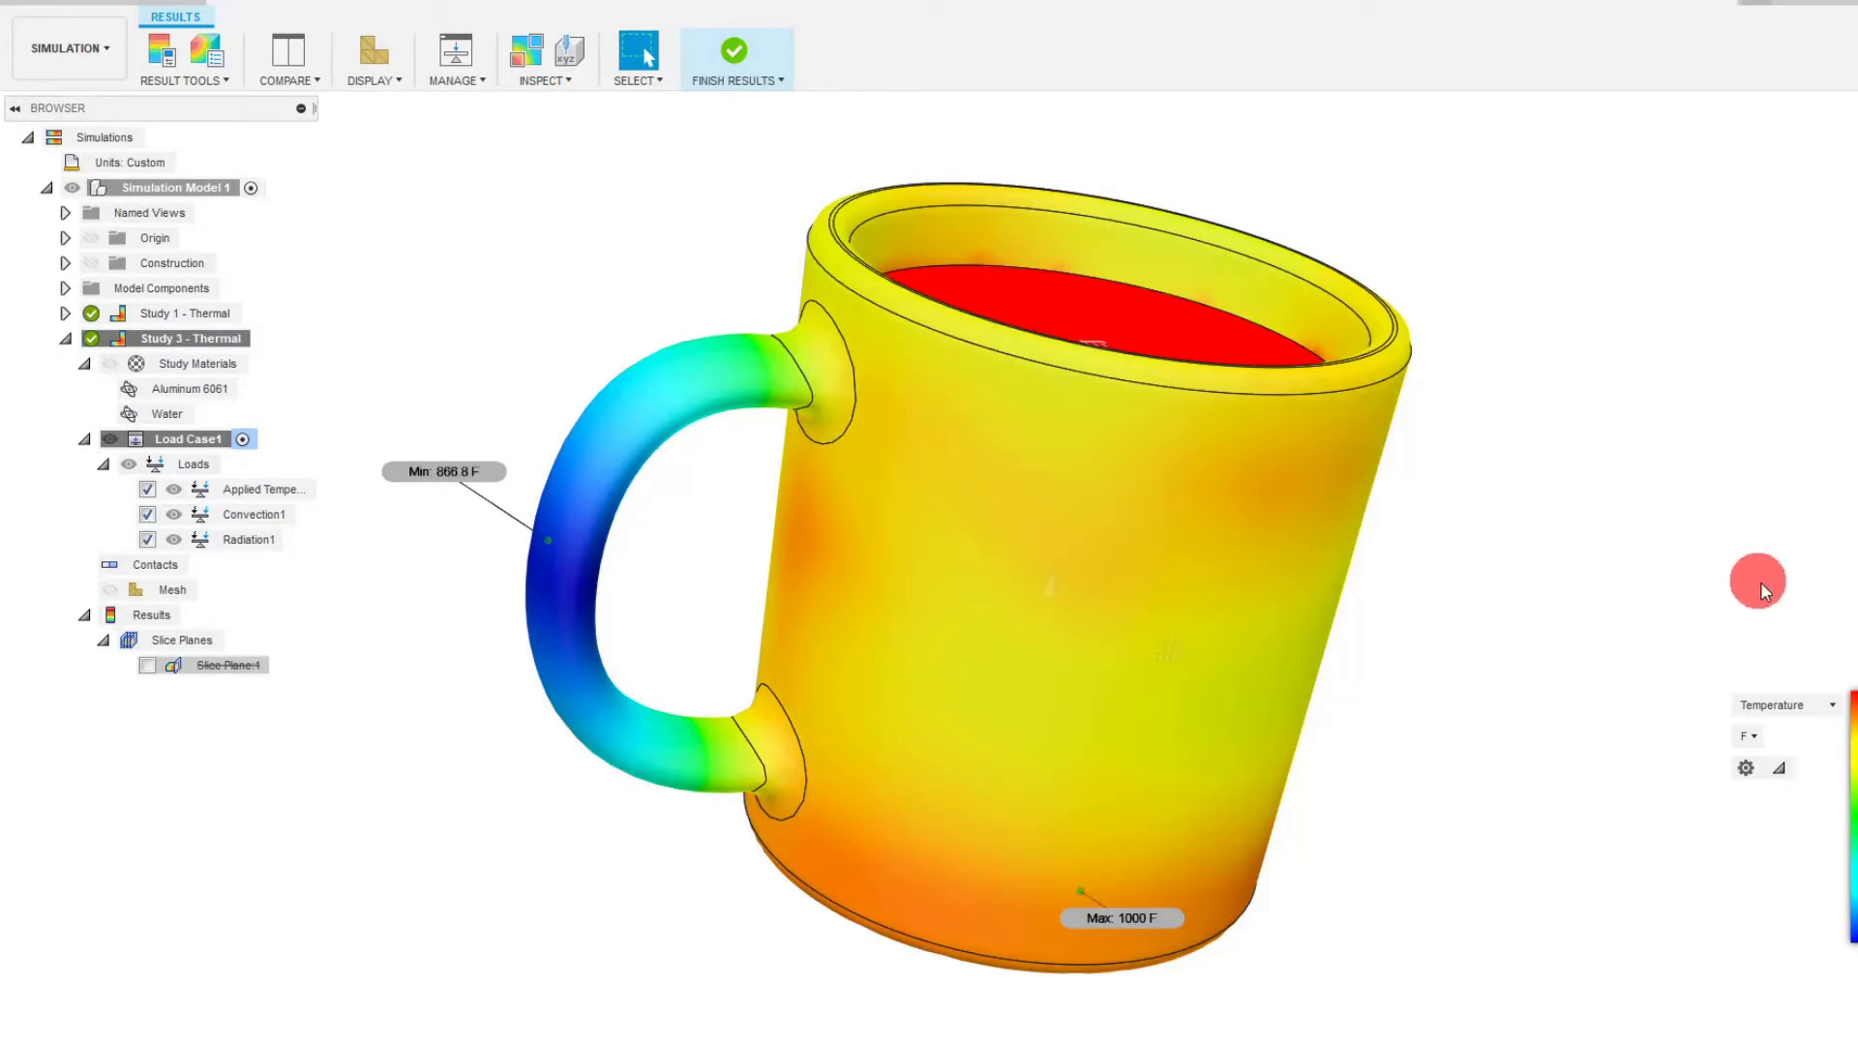
pyautogui.moveTo(1854, 691)
pyautogui.mouseDown()
pyautogui.moveTo(1855, 757)
pyautogui.moveTo(1852, 676)
pyautogui.mouseUp()
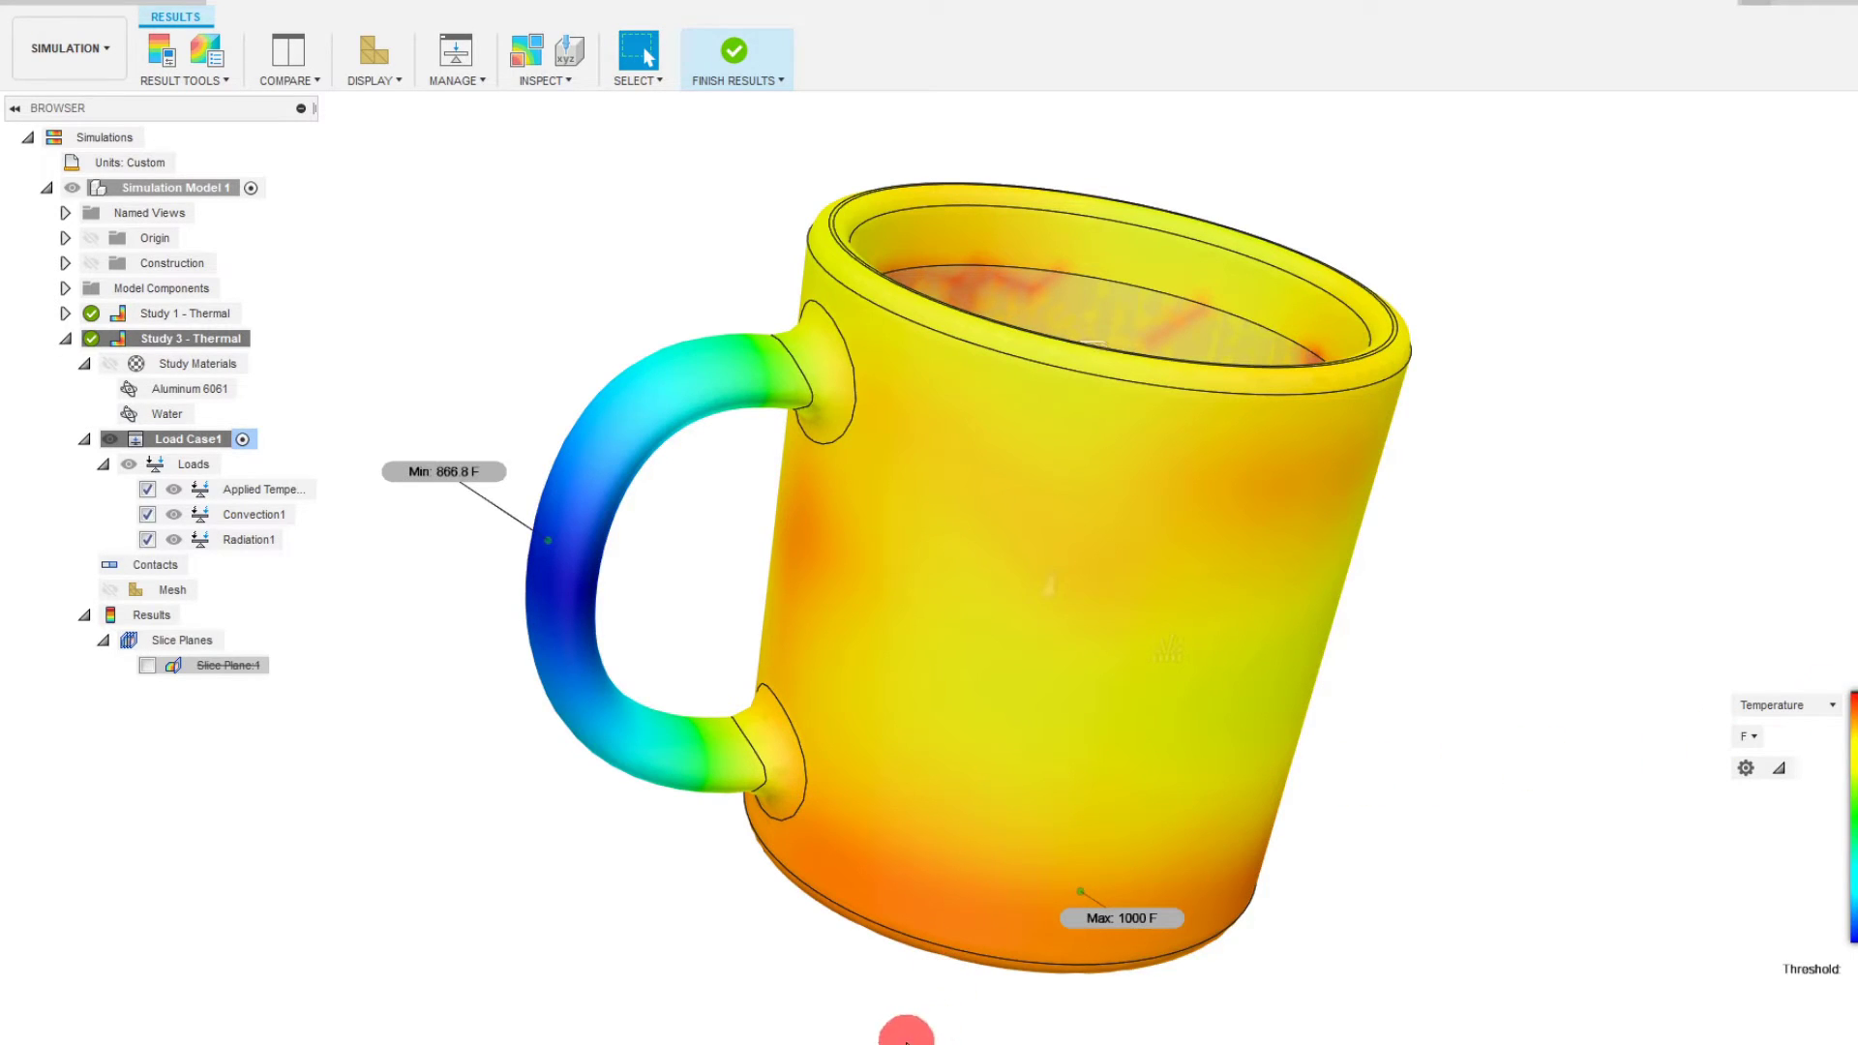
# - Examine the aluminum mug's heat distribution by progressively lowering the upper temperature threshold down to the handle's range, and restore the full range
pyautogui.click(876, 1041)
pyautogui.moveTo(1161, 673); pyautogui.dragTo(1189, 474)
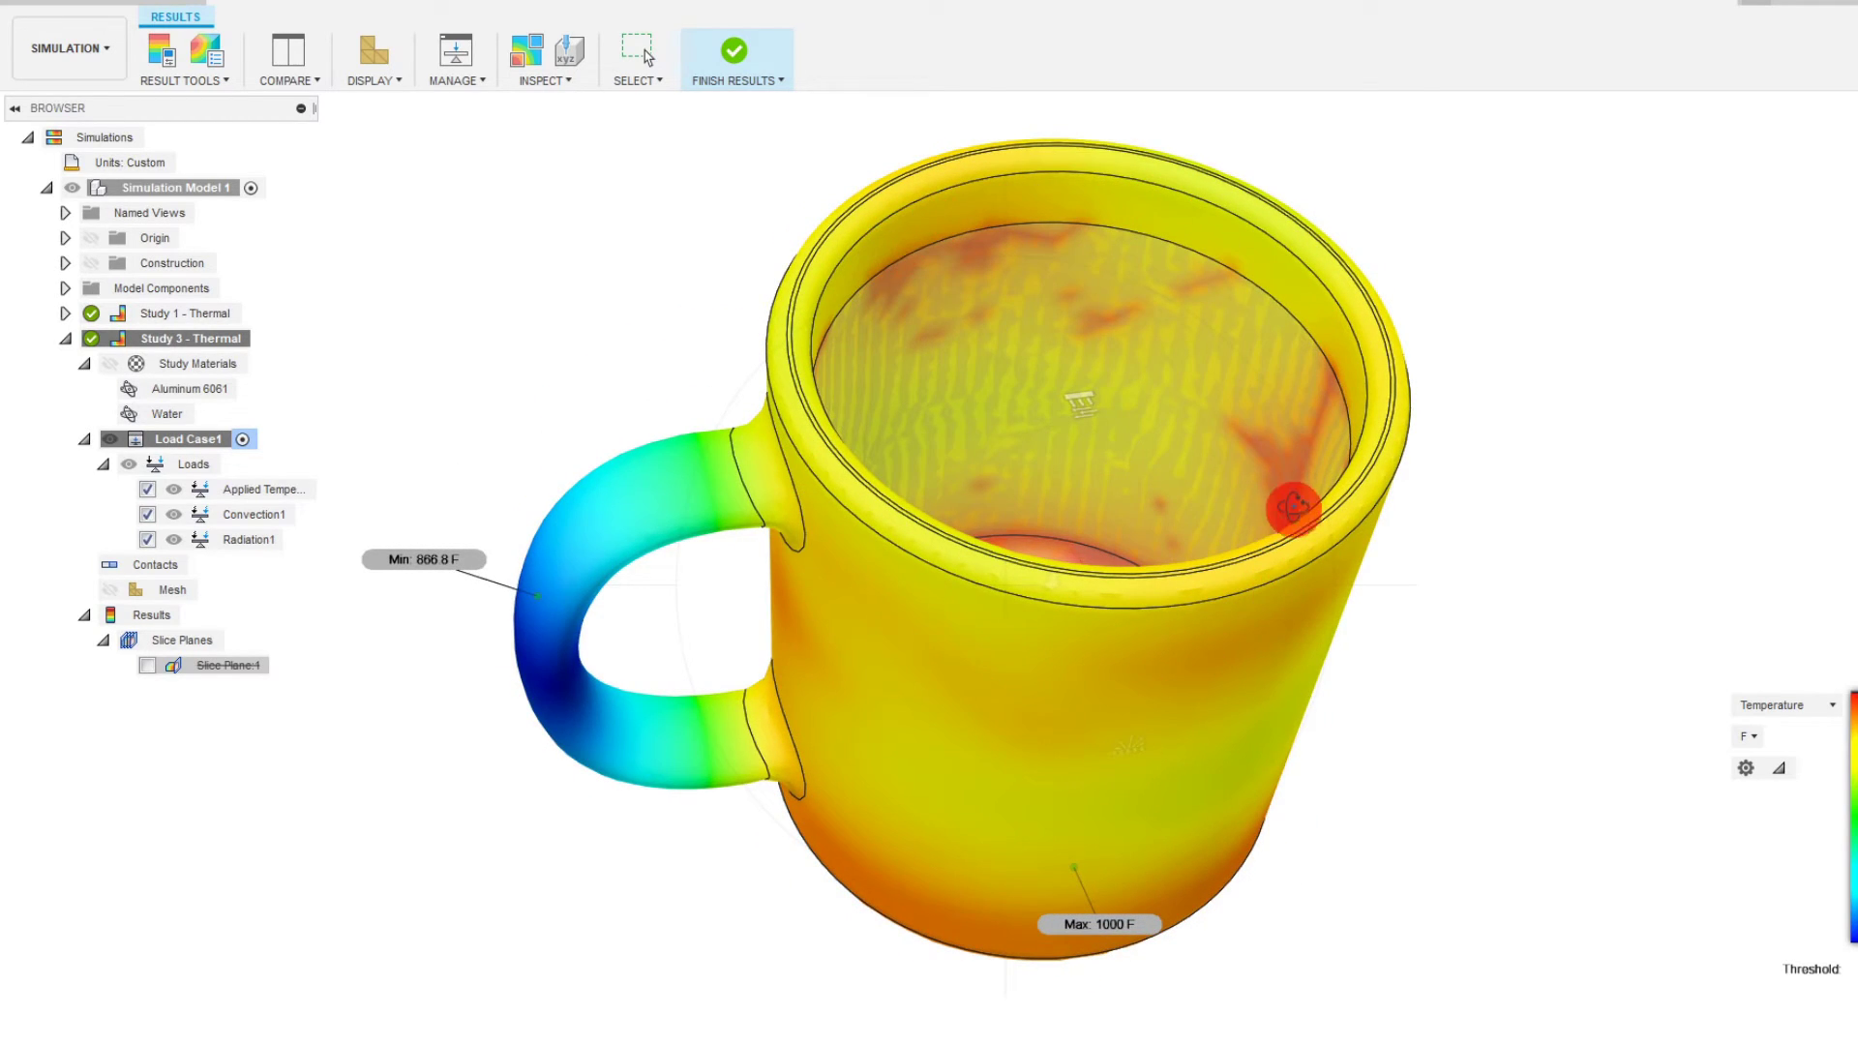
pyautogui.moveTo(1290, 502); pyautogui.dragTo(1112, 713)
pyautogui.click(1759, 700)
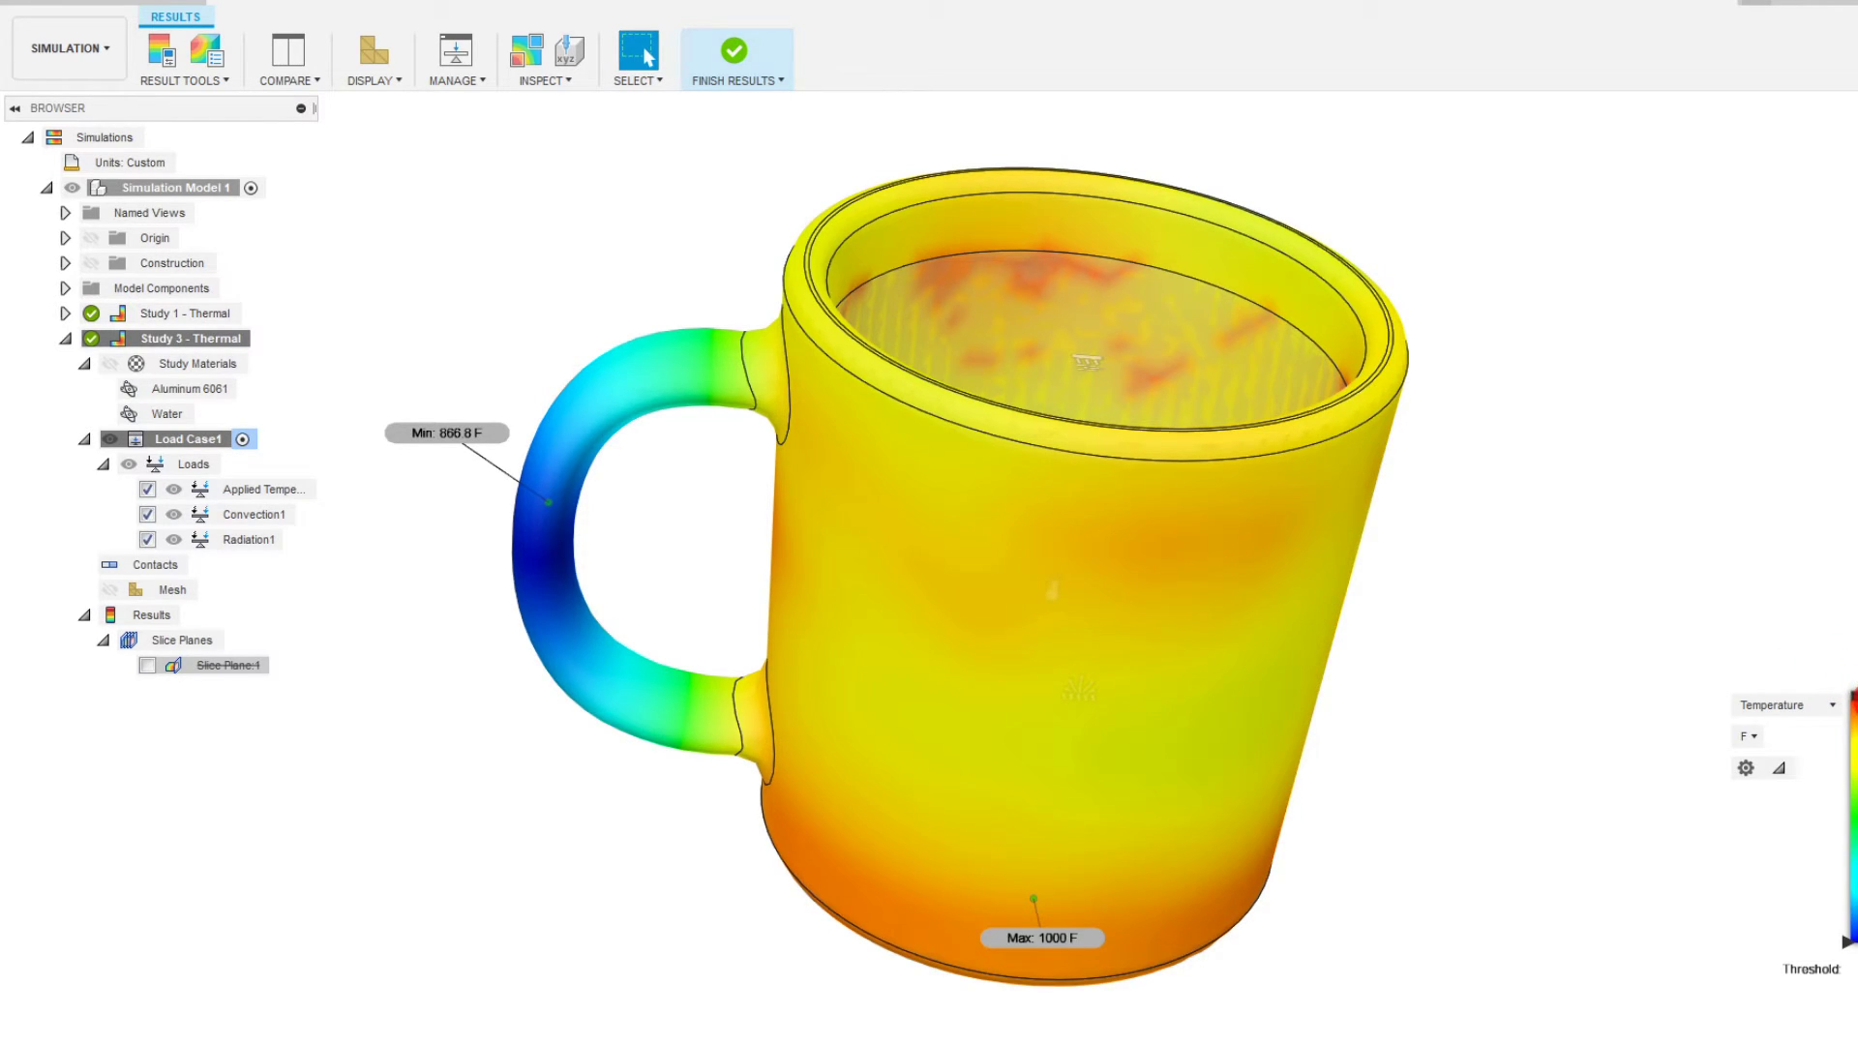
pyautogui.moveTo(1856, 694)
pyautogui.mouseDown()
pyautogui.moveTo(1850, 765)
pyautogui.moveTo(1851, 740)
pyautogui.mouseUp()
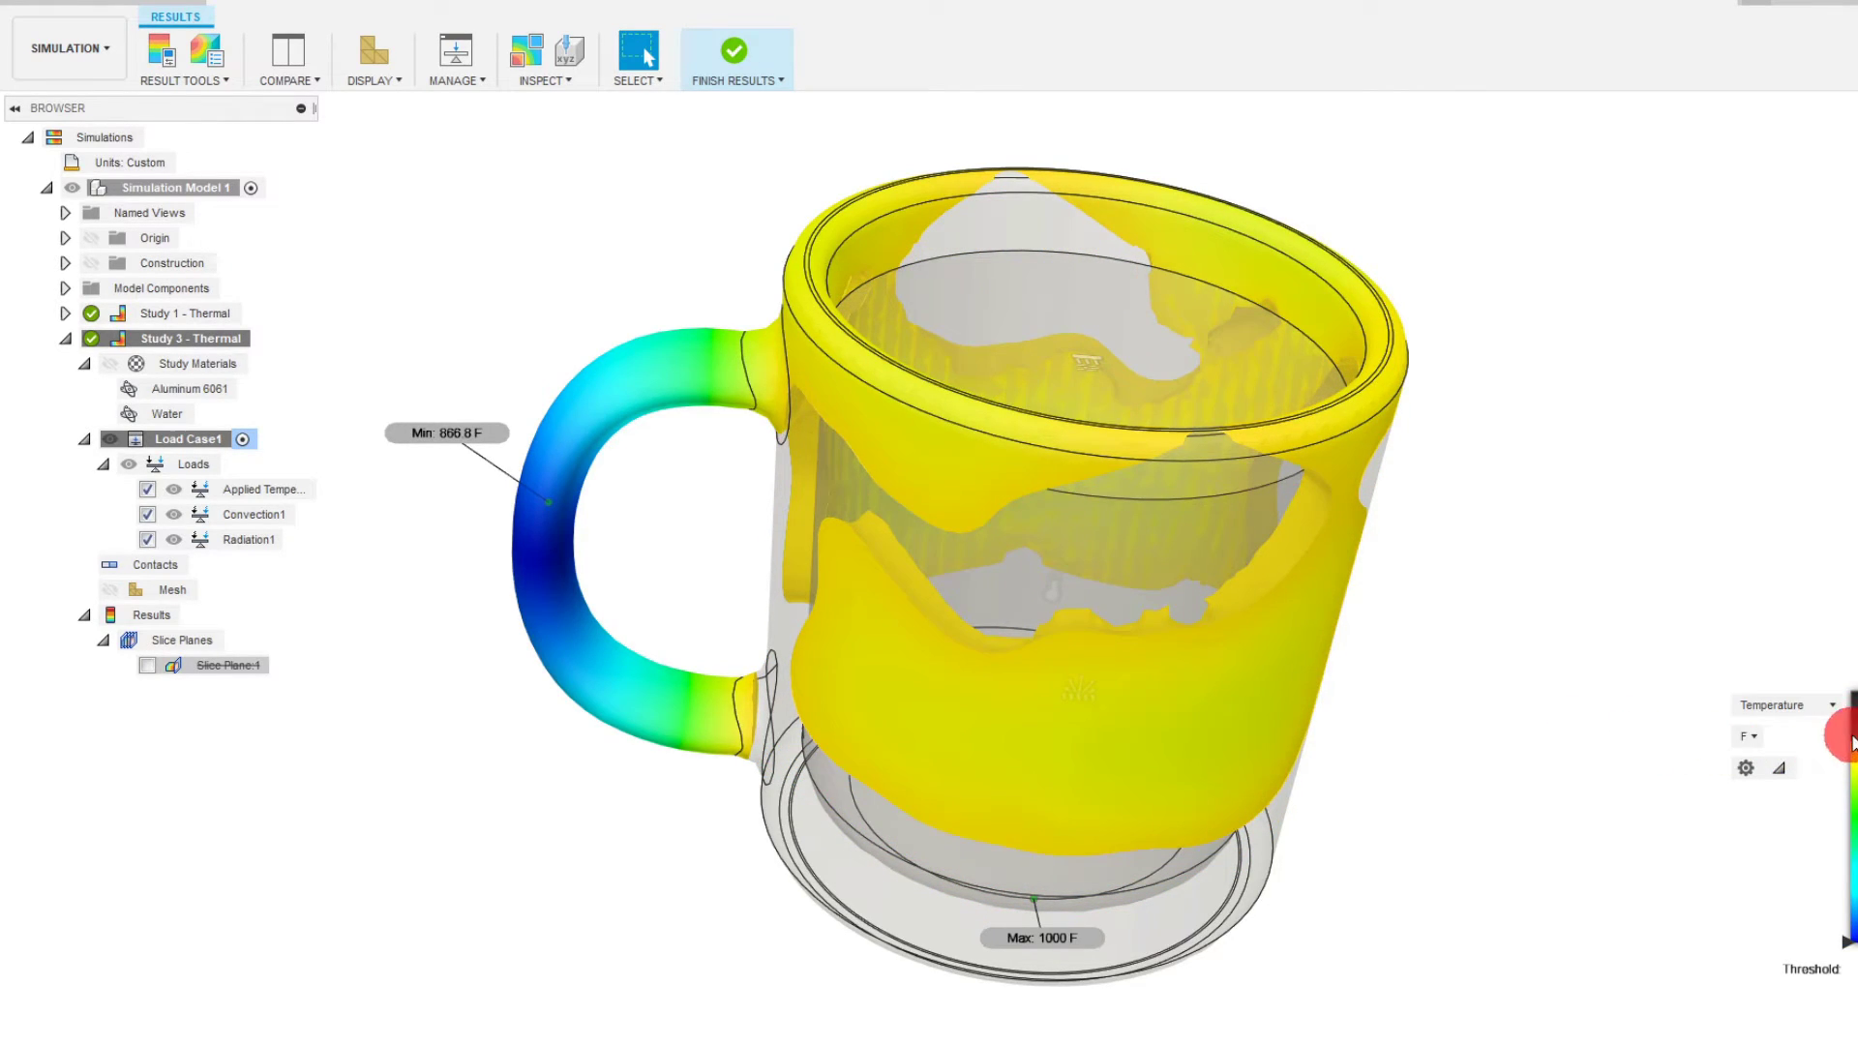
pyautogui.moveTo(1850, 741); pyautogui.dragTo(1851, 769)
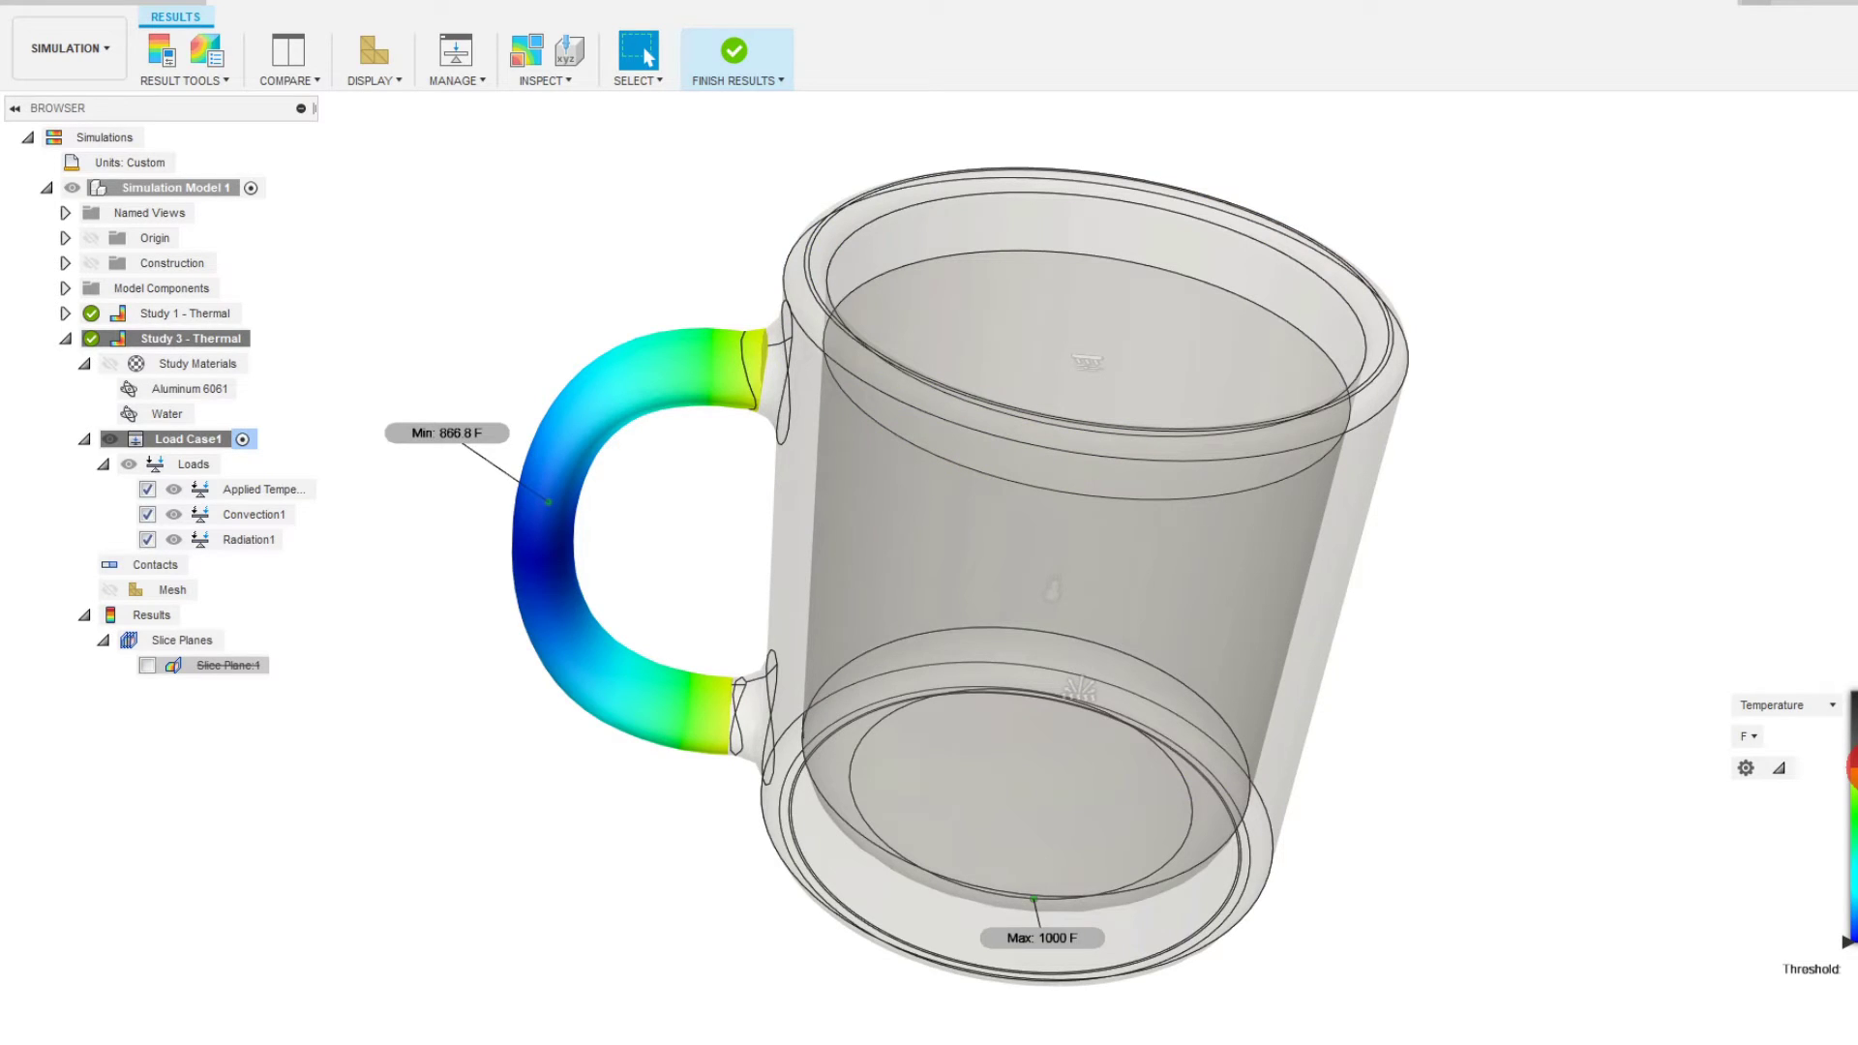
pyautogui.moveTo(1851, 769)
pyautogui.mouseDown()
pyautogui.moveTo(1848, 747)
pyautogui.moveTo(1850, 765)
pyautogui.mouseUp()
pyautogui.moveTo(1854, 764)
pyautogui.mouseDown()
pyautogui.moveTo(1851, 937)
pyautogui.moveTo(1850, 739)
pyautogui.moveTo(1850, 765)
pyautogui.mouseUp()
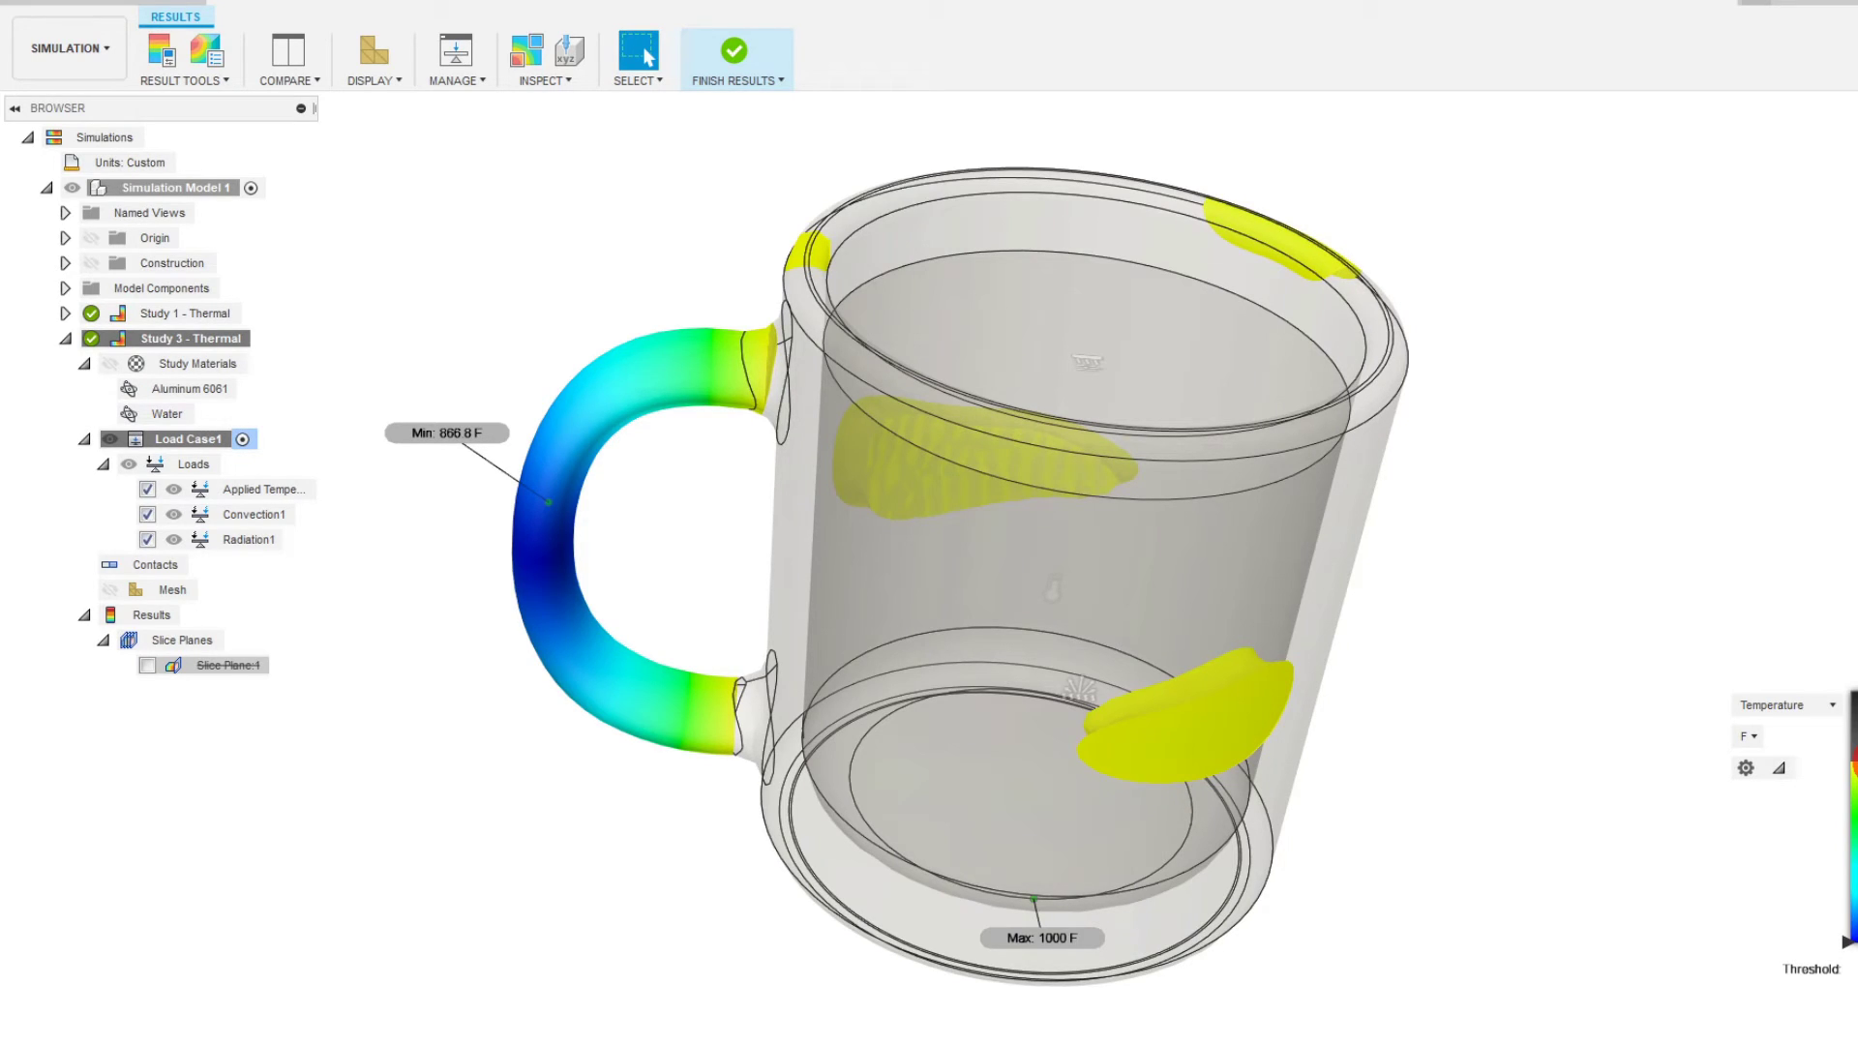
pyautogui.moveTo(1852, 762); pyautogui.dragTo(1853, 767)
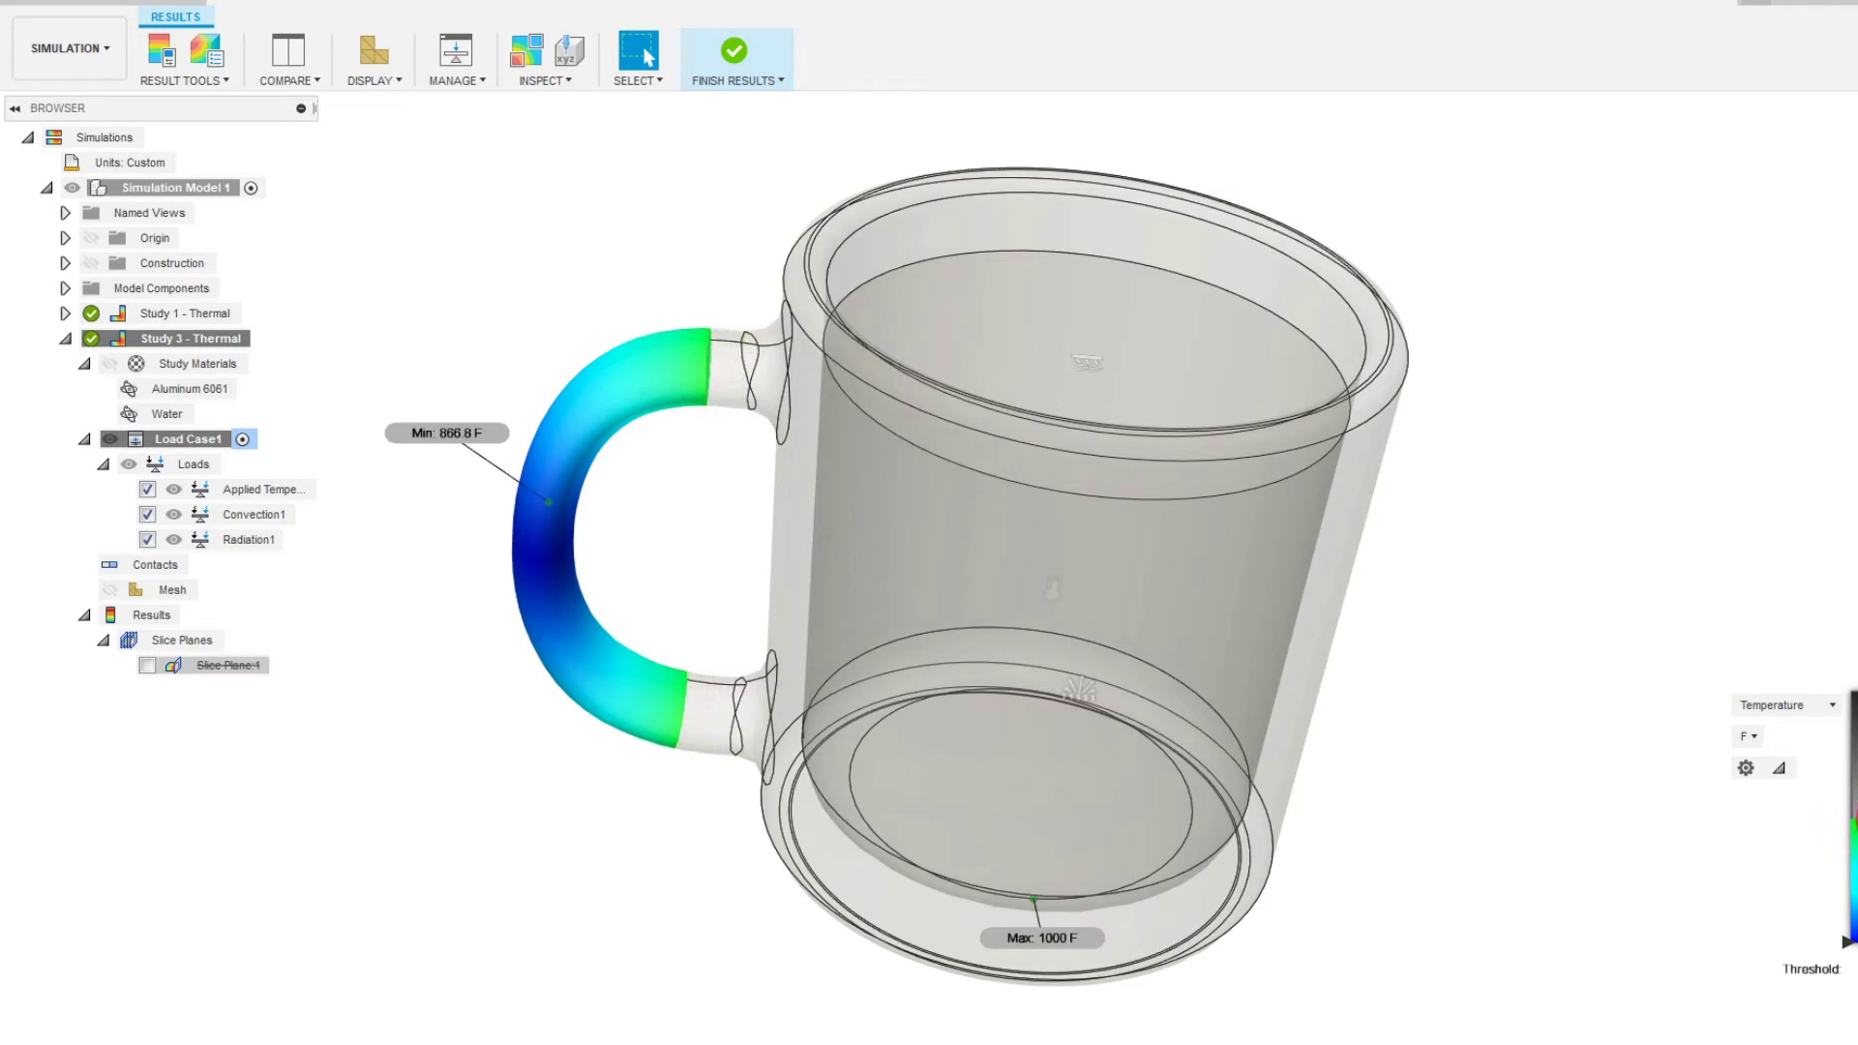
pyautogui.moveTo(1853, 779); pyautogui.dragTo(1853, 689)
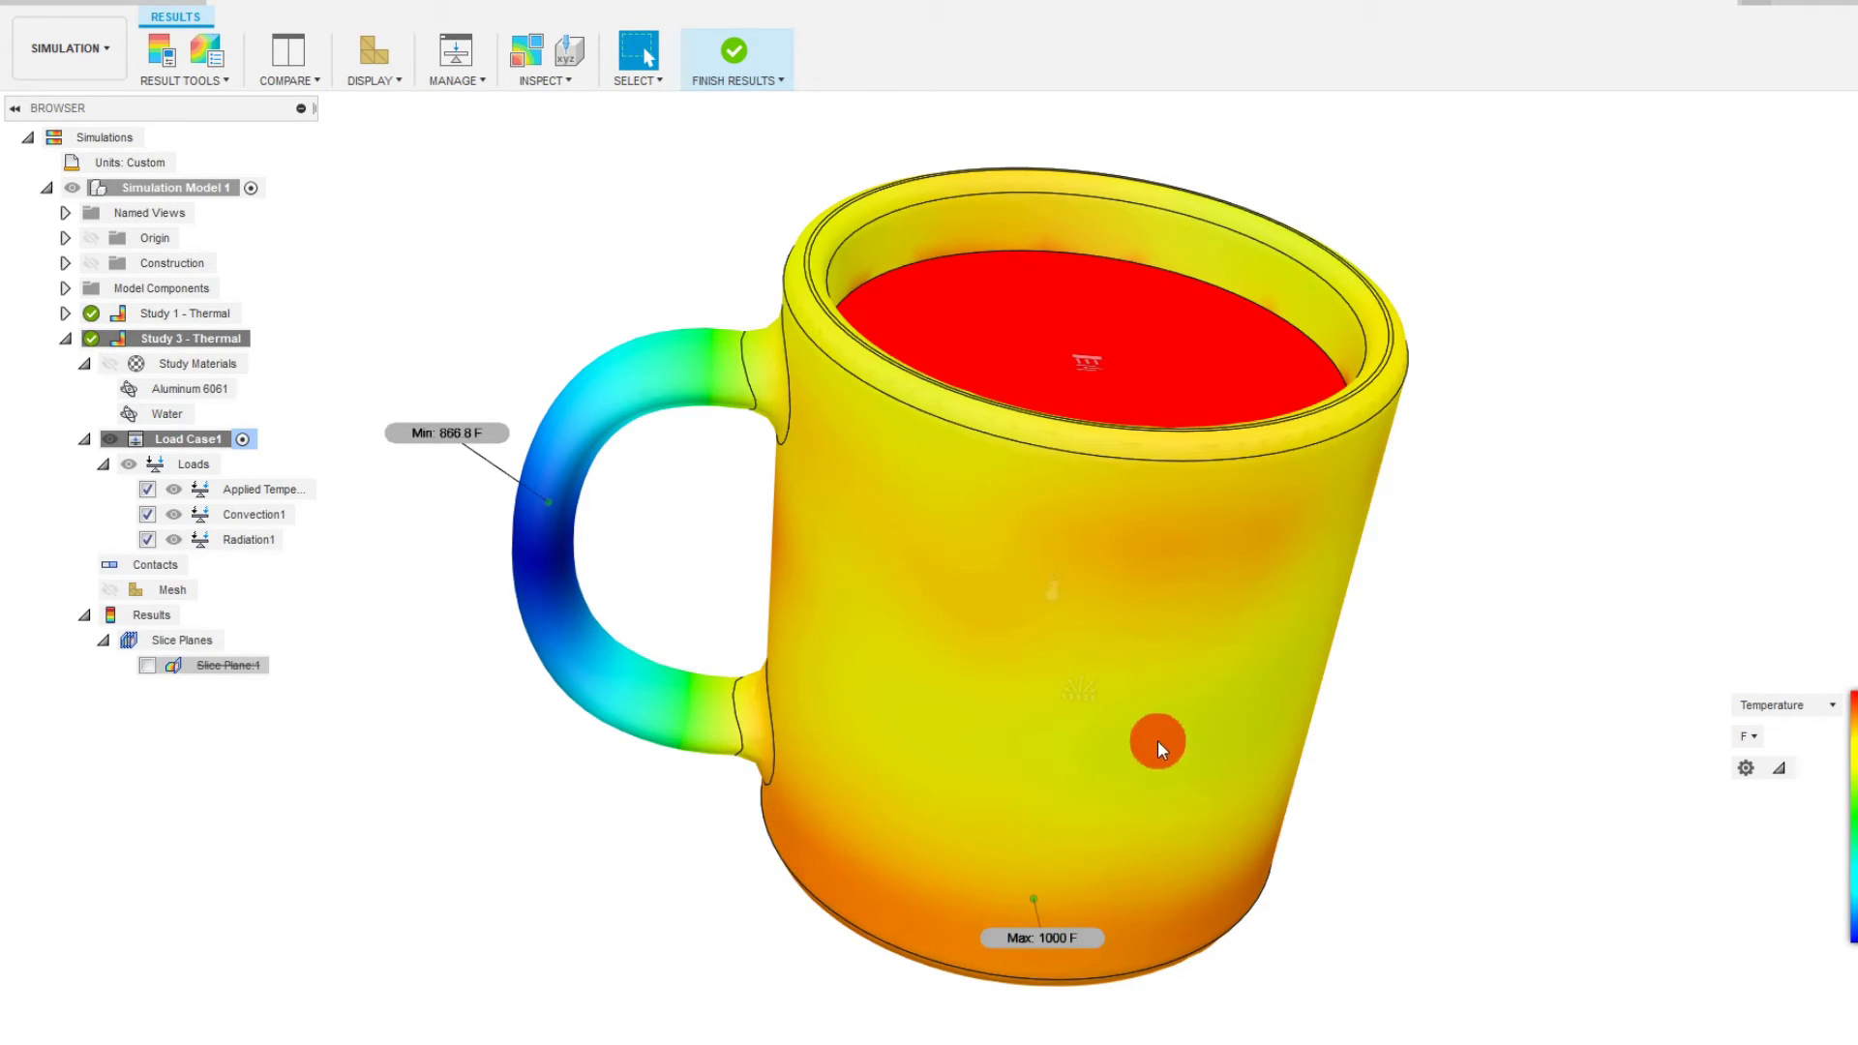
# - Set the results legend's size to Large and its color transition to Banded
pyautogui.click(1748, 768)
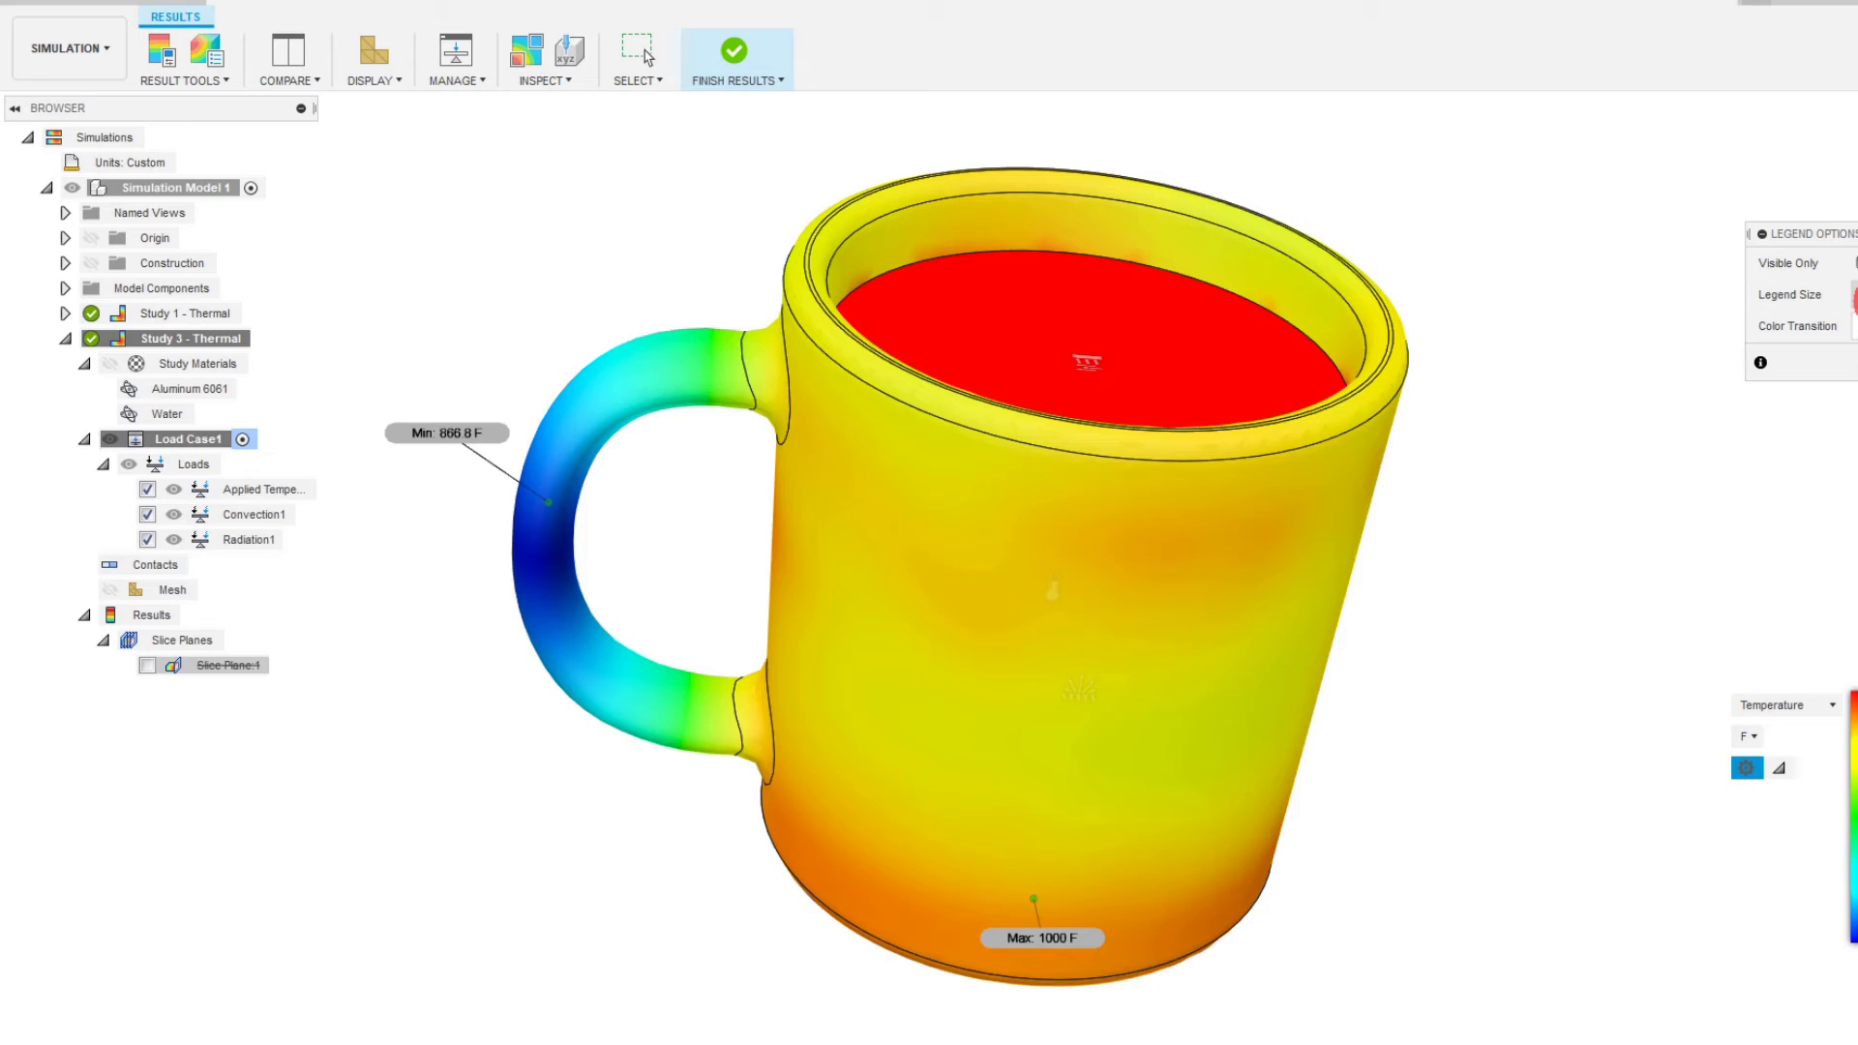
pyautogui.click(1854, 347)
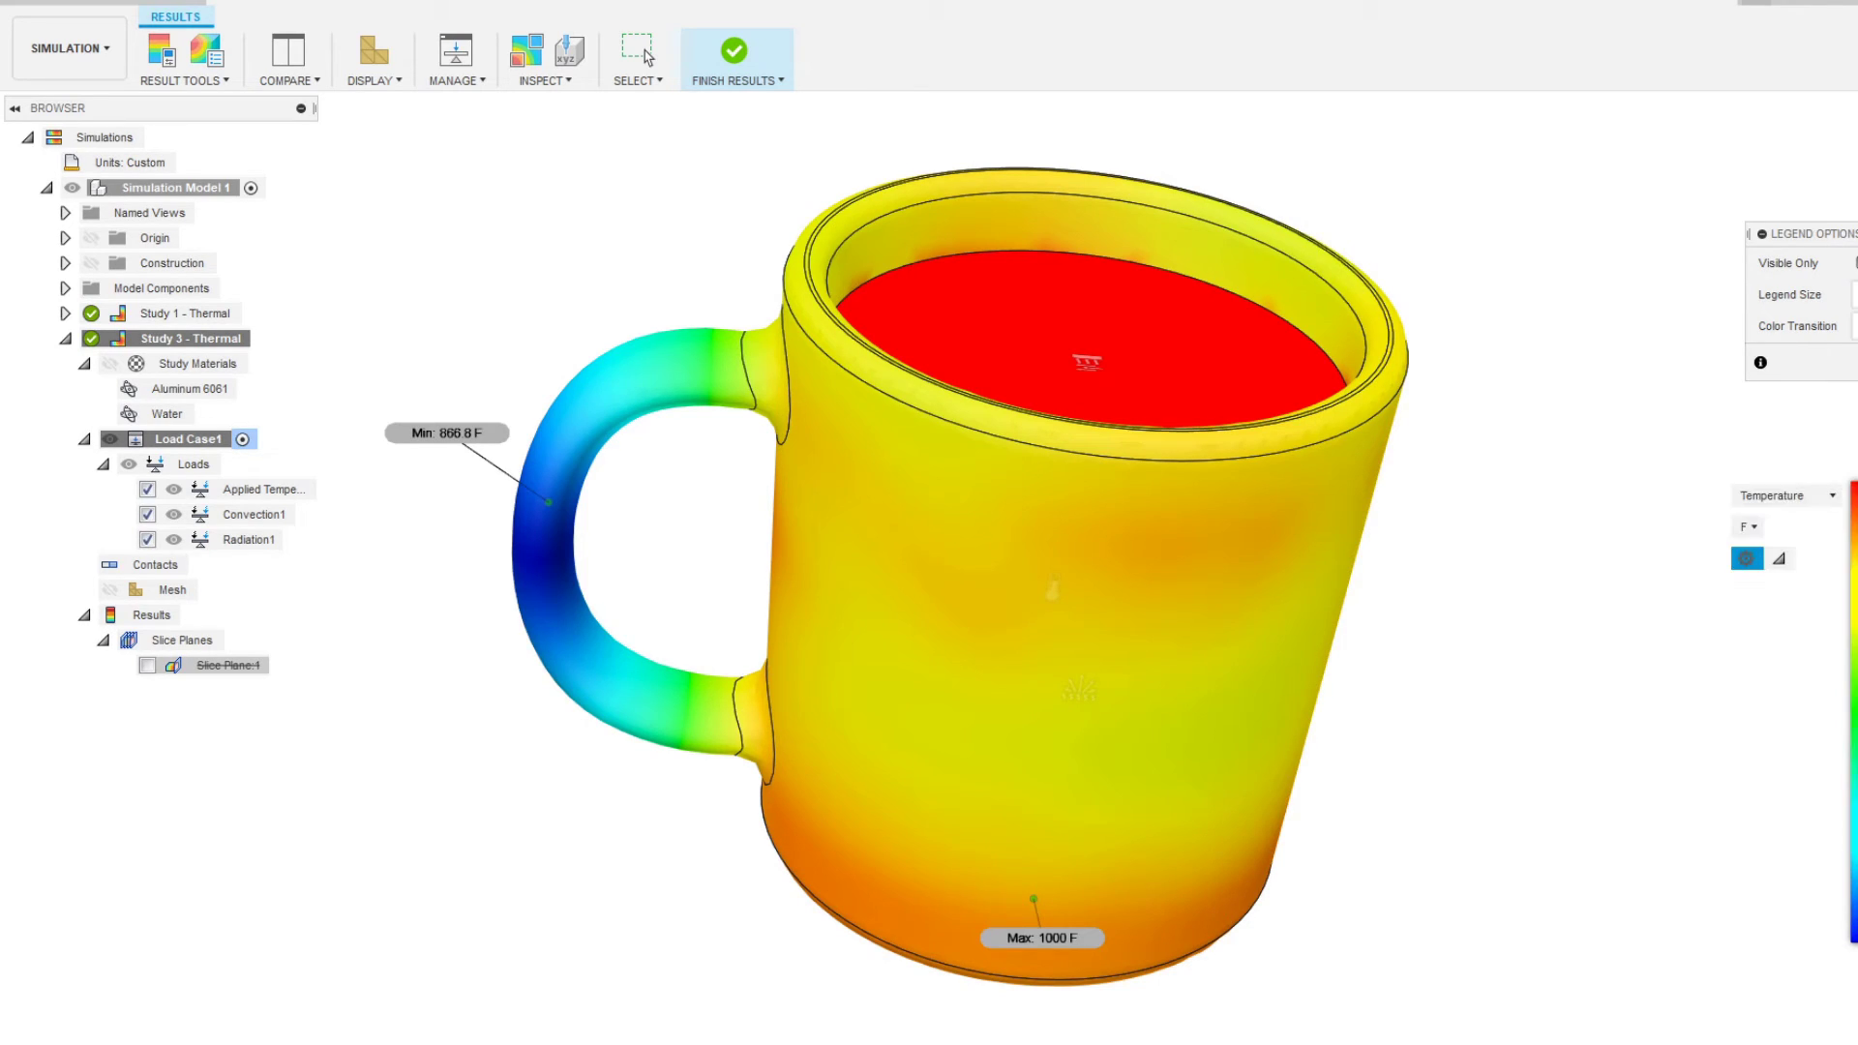
pyautogui.click(1854, 294)
pyautogui.click(1854, 369)
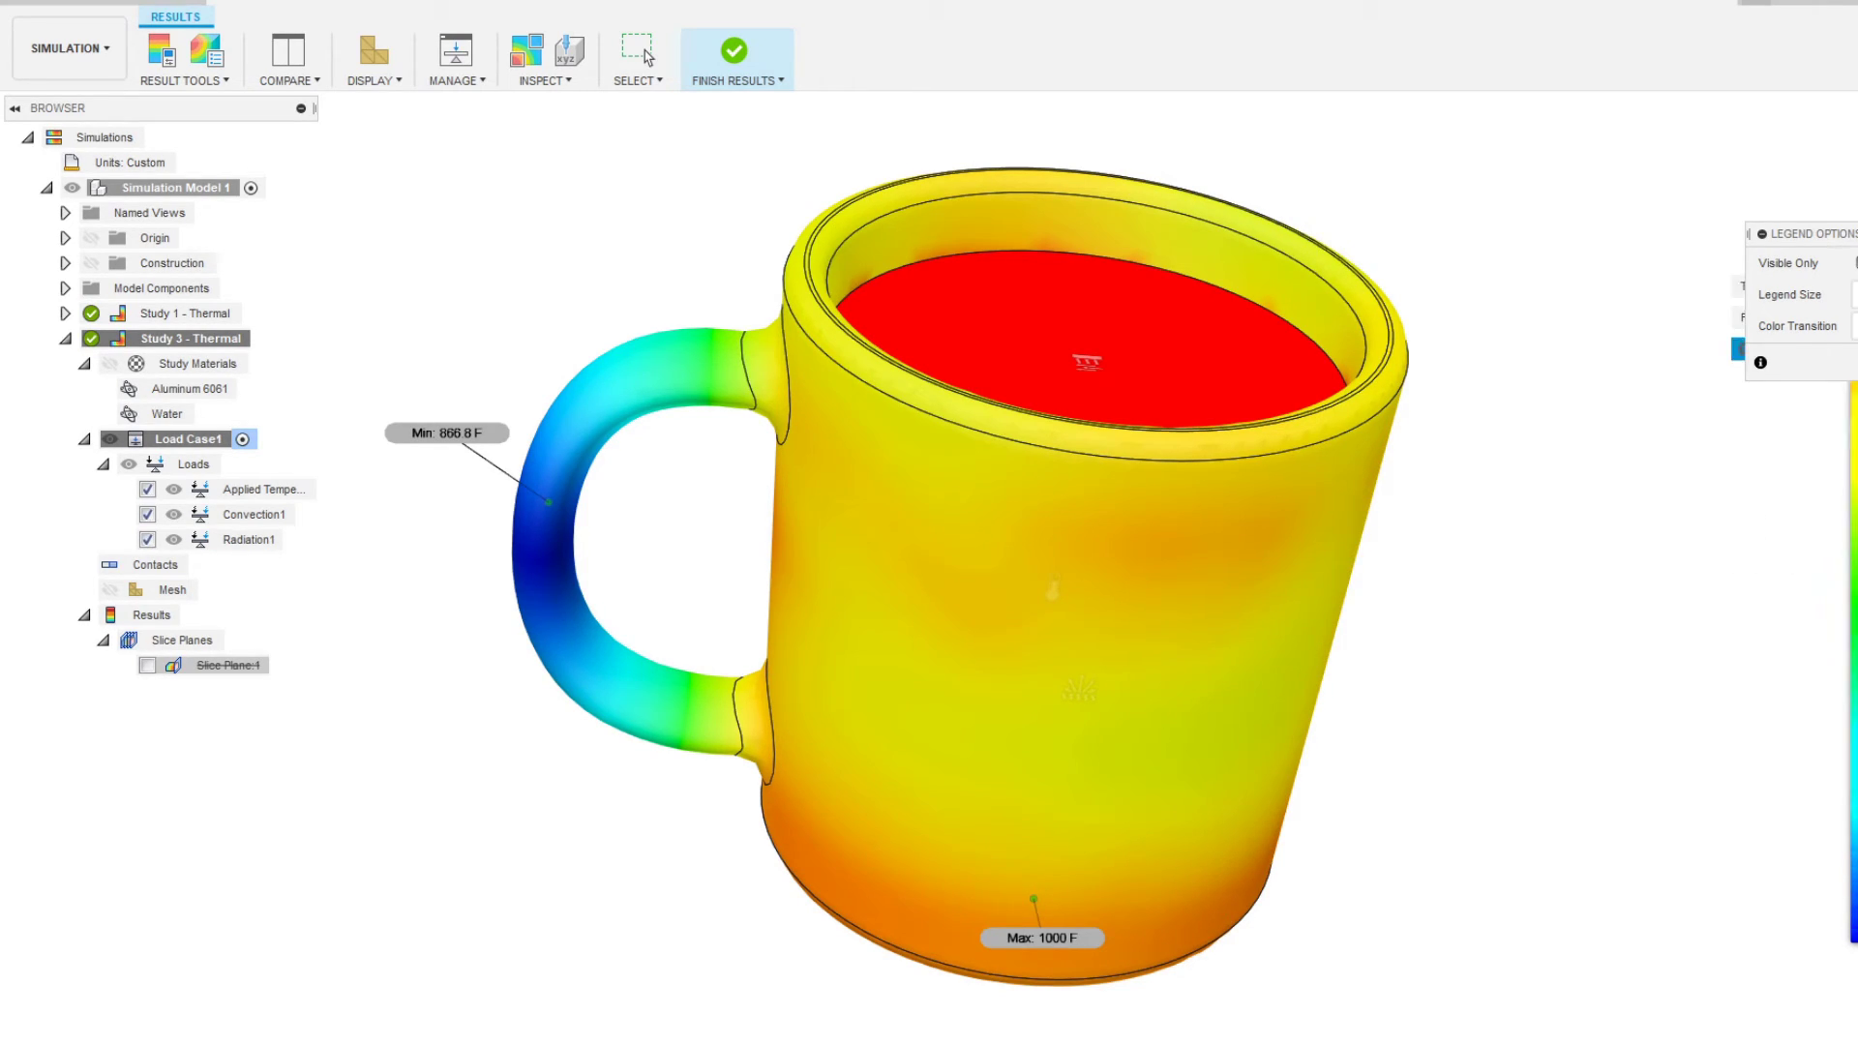
pyautogui.moveTo(1854, 233); pyautogui.dragTo(1651, 560)
pyautogui.moveTo(1853, 266)
pyautogui.mouseDown()
pyautogui.moveTo(1854, 353)
pyautogui.moveTo(1853, 290)
pyautogui.mouseUp()
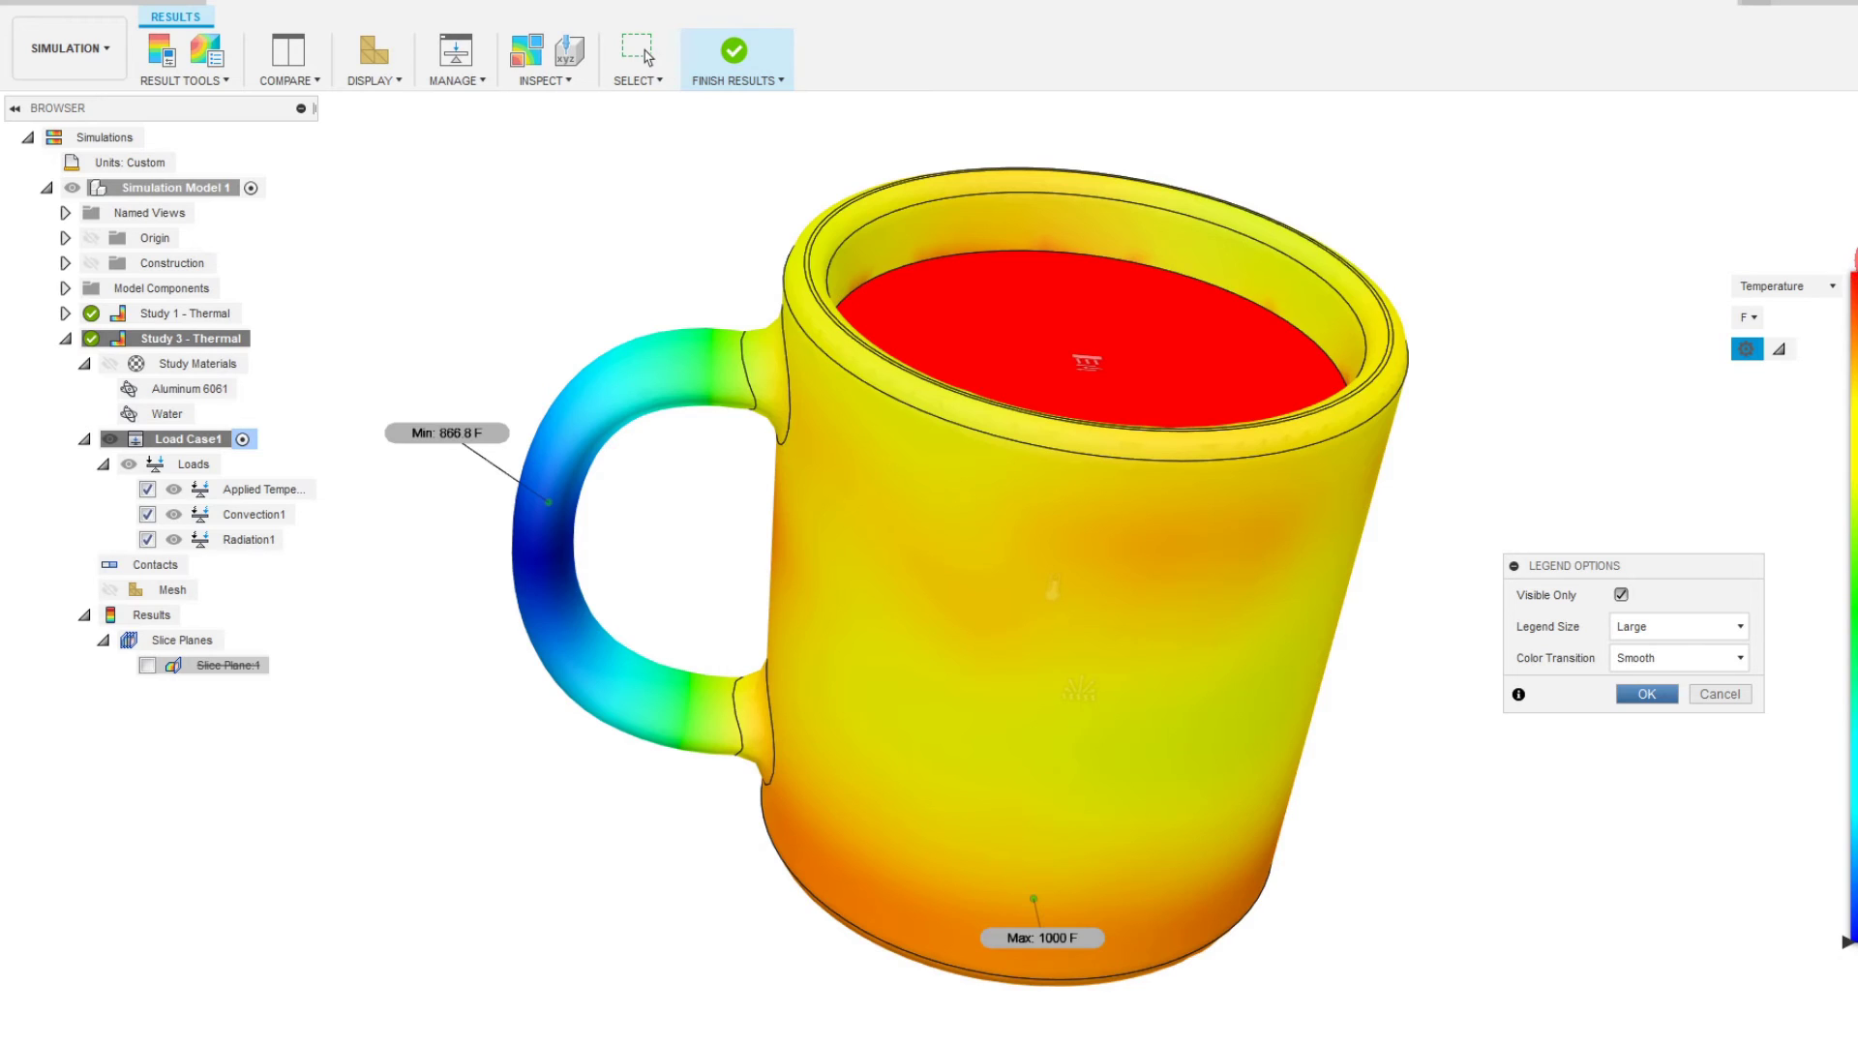
pyautogui.click(1685, 662)
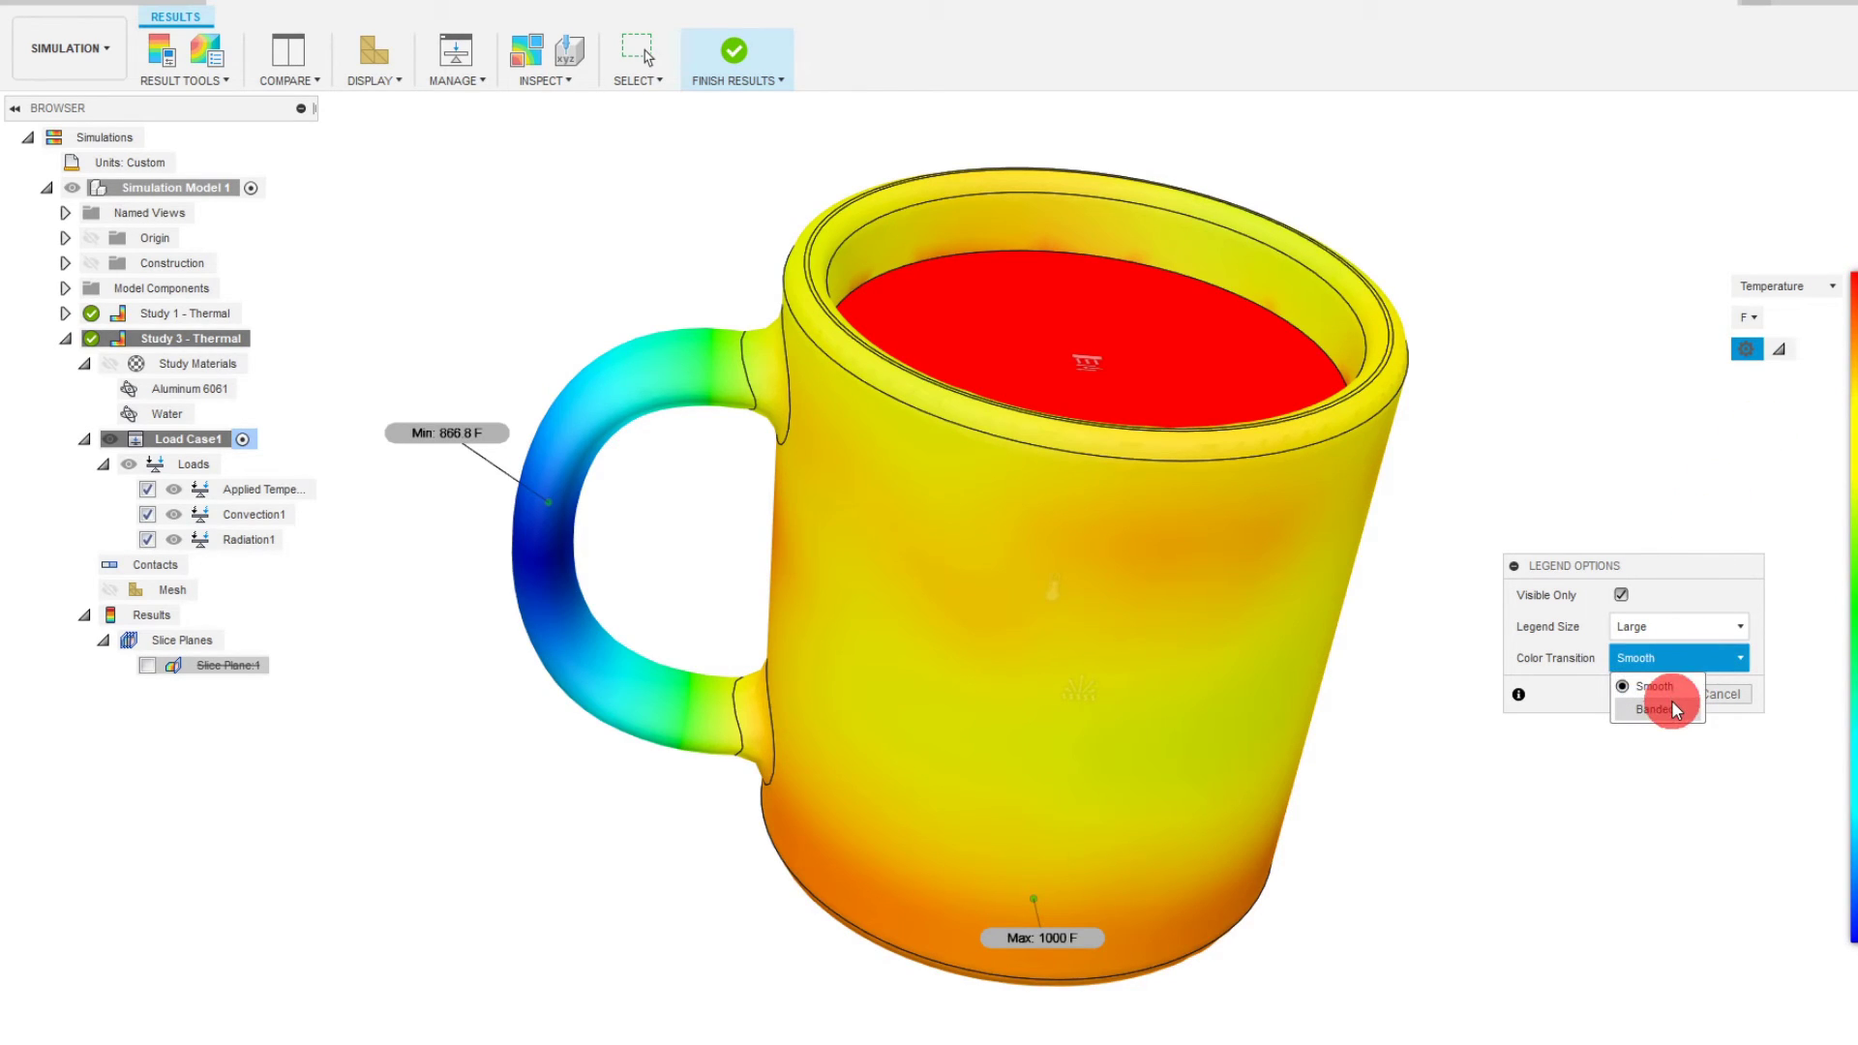
pyautogui.click(1657, 708)
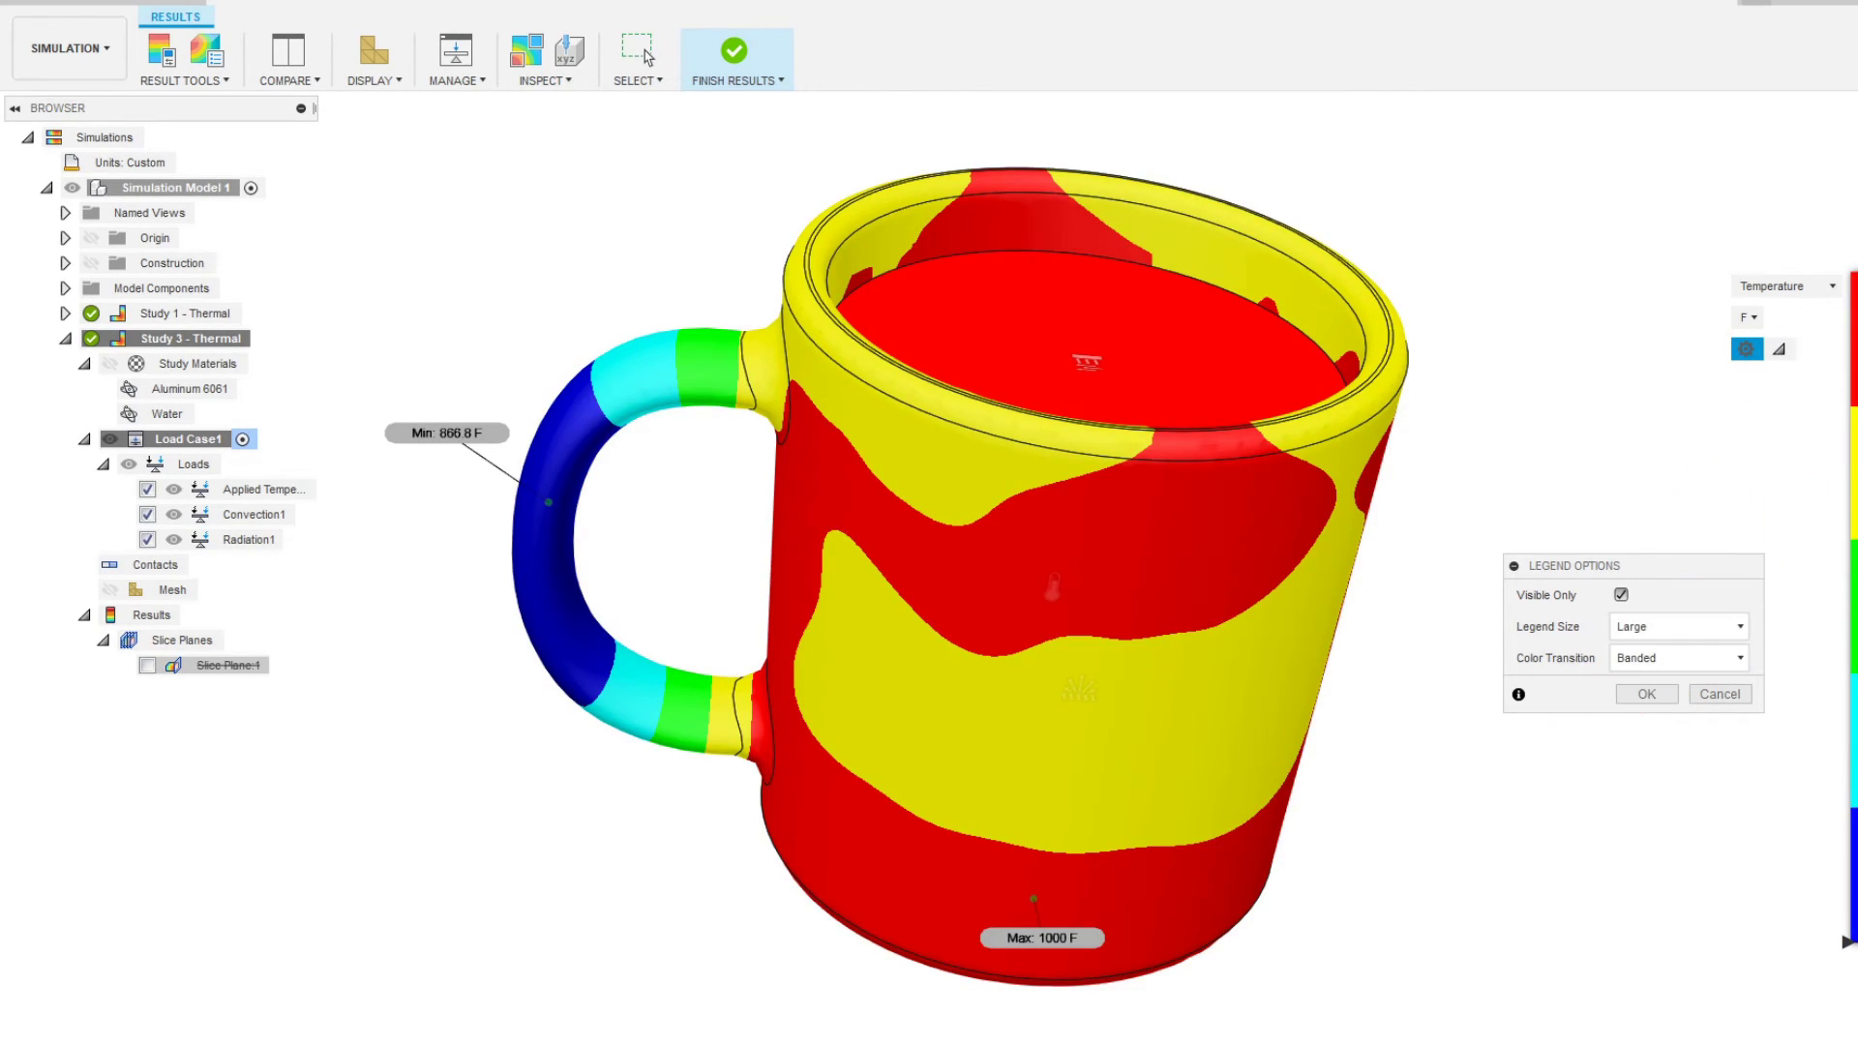
pyautogui.click(1646, 693)
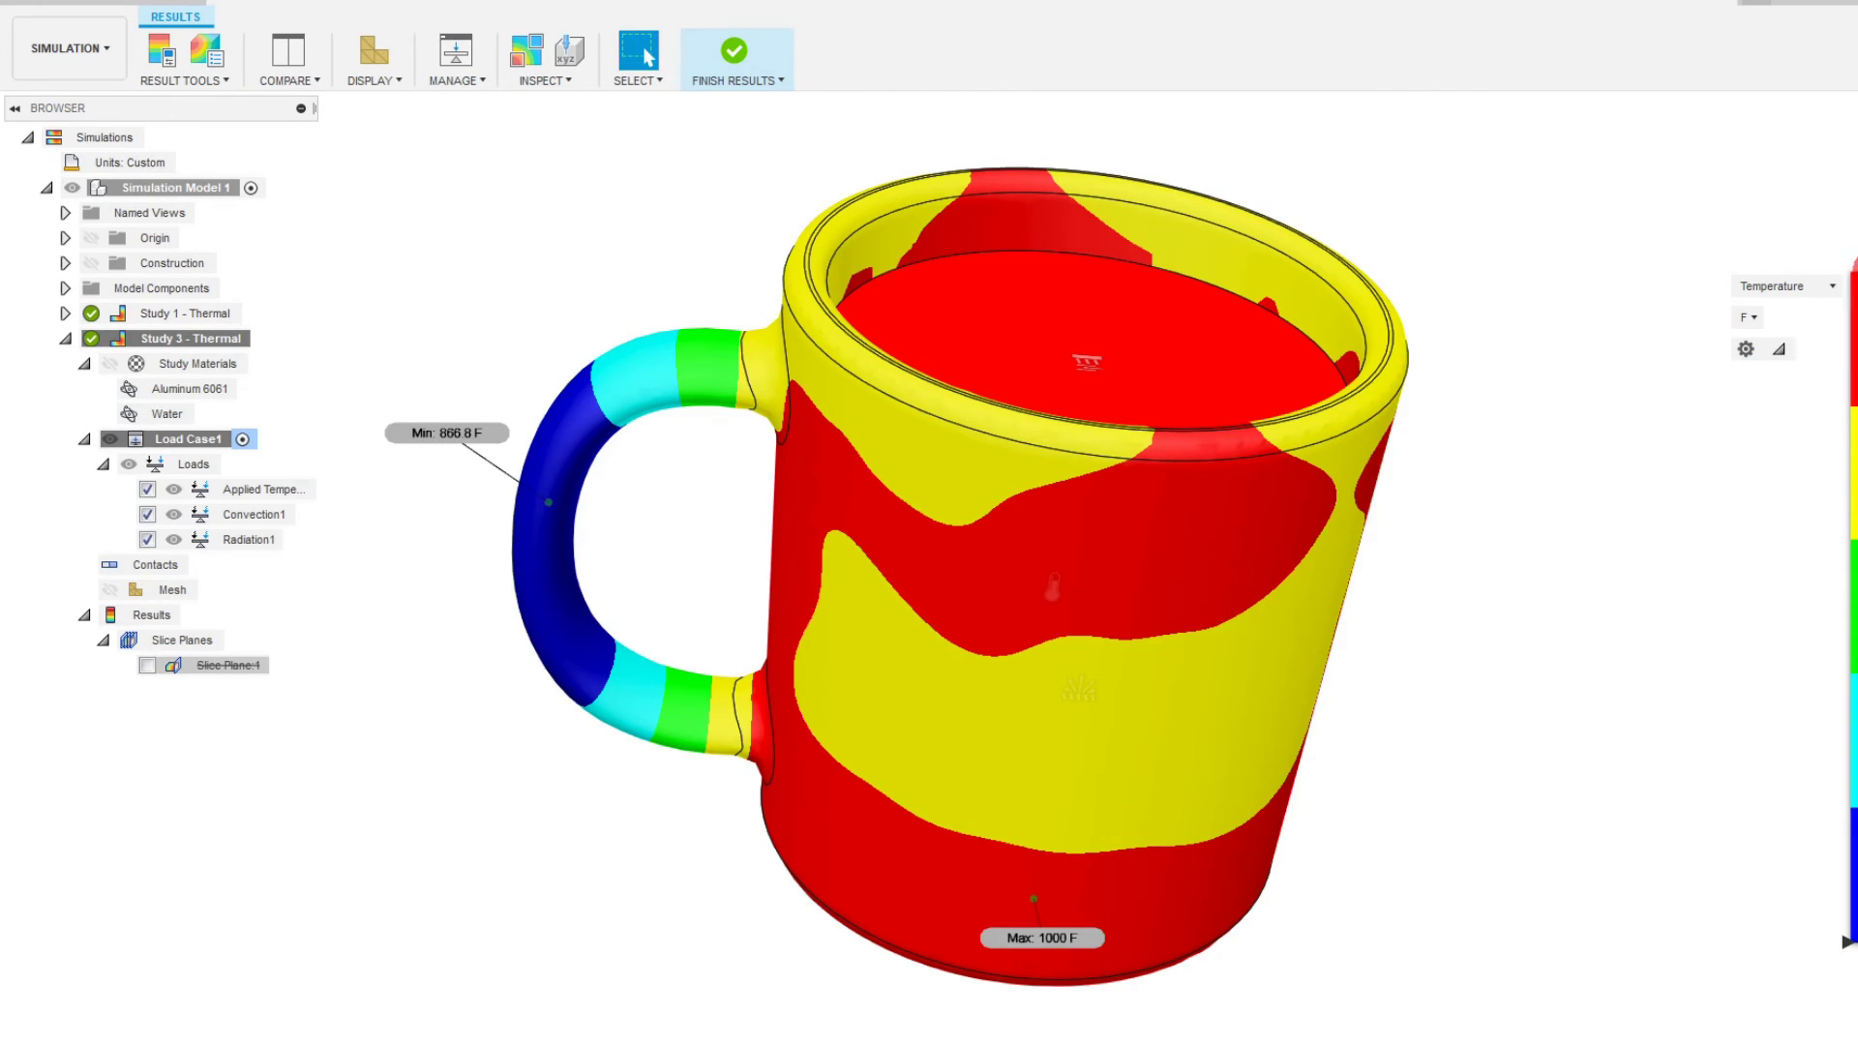
# - Examine the banded temperature result on the mug body and handle with the upper threshold lowered and at full range
pyautogui.moveTo(1852, 270); pyautogui.dragTo(1850, 538)
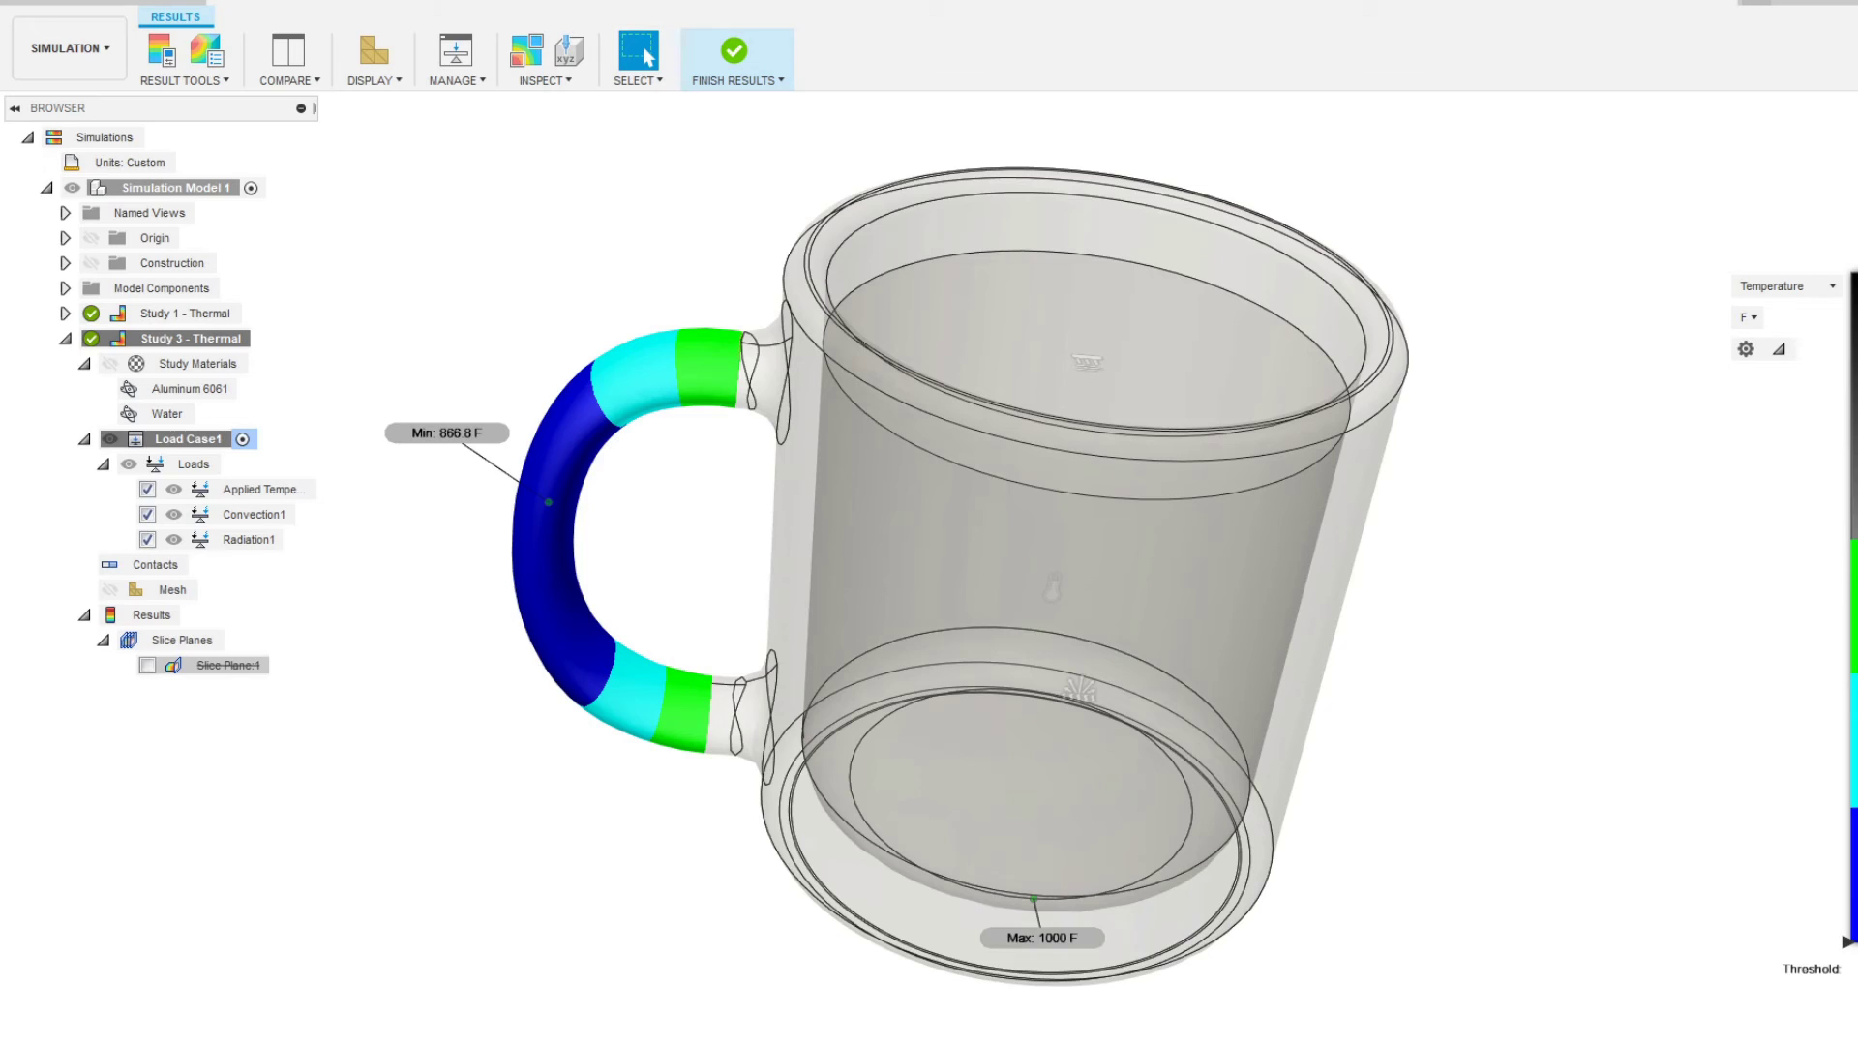
pyautogui.moveTo(1850, 538); pyautogui.dragTo(1851, 273)
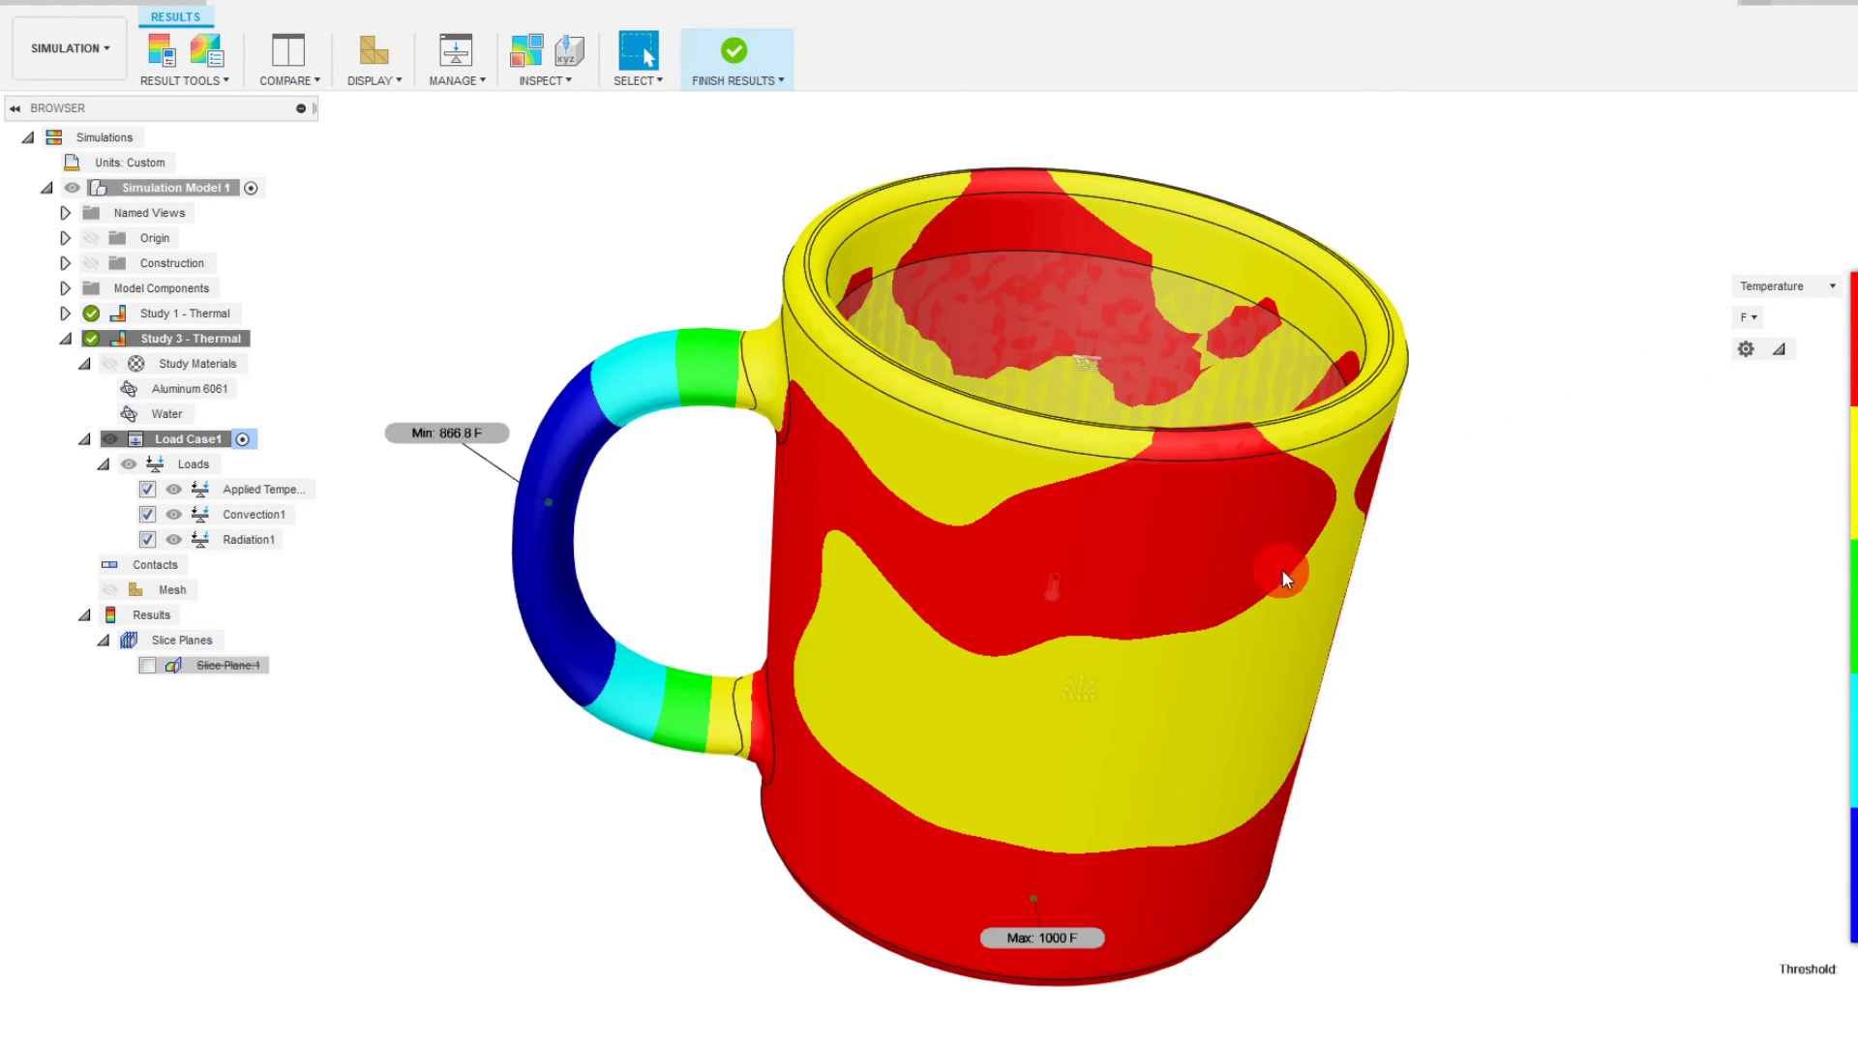
pyautogui.moveTo(1850, 279)
pyautogui.mouseDown()
pyautogui.moveTo(1850, 938)
pyautogui.moveTo(1850, 256)
pyautogui.mouseUp()
pyautogui.click(1567, 521)
pyautogui.click(885, 1031)
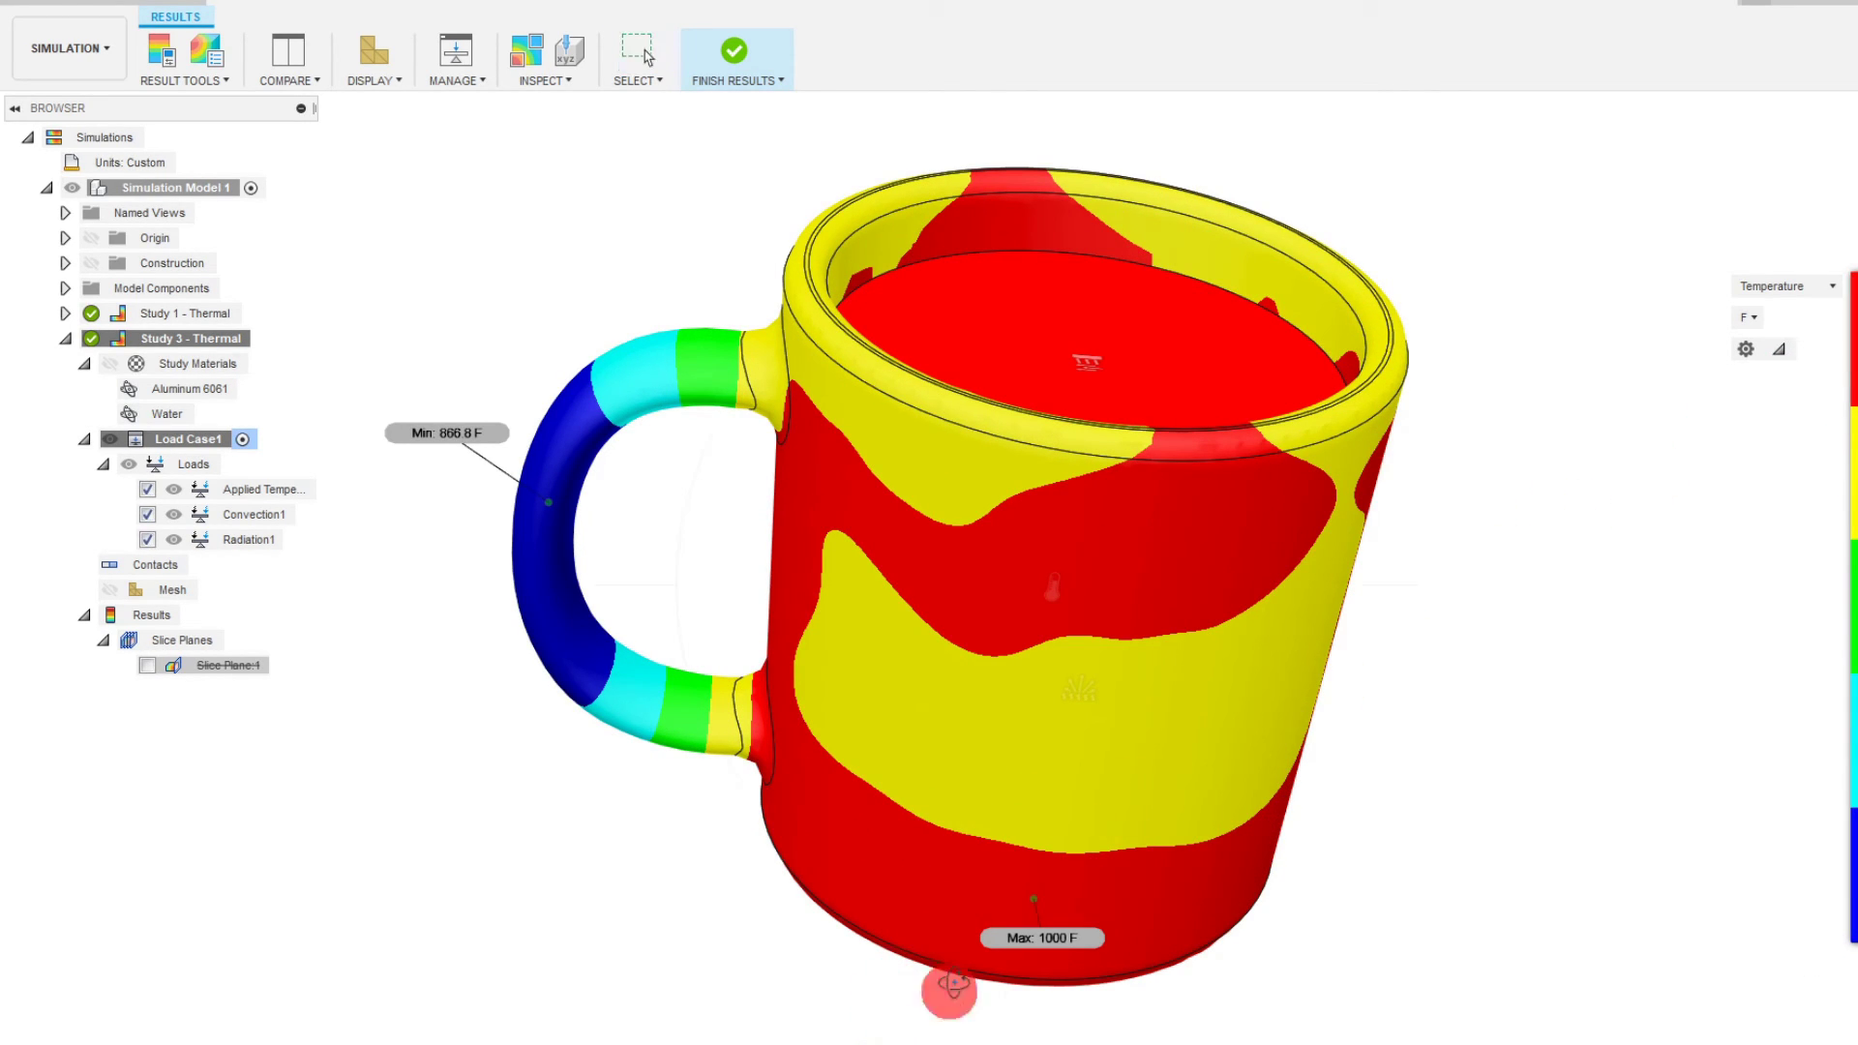
pyautogui.moveTo(1123, 708)
pyautogui.mouseDown()
pyautogui.moveTo(1016, 671)
pyautogui.moveTo(949, 572)
pyautogui.moveTo(987, 666)
pyautogui.moveTo(1100, 697)
pyautogui.moveTo(1136, 758)
pyautogui.moveTo(1112, 763)
pyautogui.moveTo(1037, 672)
pyautogui.moveTo(991, 697)
pyautogui.moveTo(909, 668)
pyautogui.moveTo(1004, 659)
pyautogui.moveTo(1123, 709)
pyautogui.moveTo(1151, 666)
pyautogui.moveTo(1113, 678)
pyautogui.mouseUp()
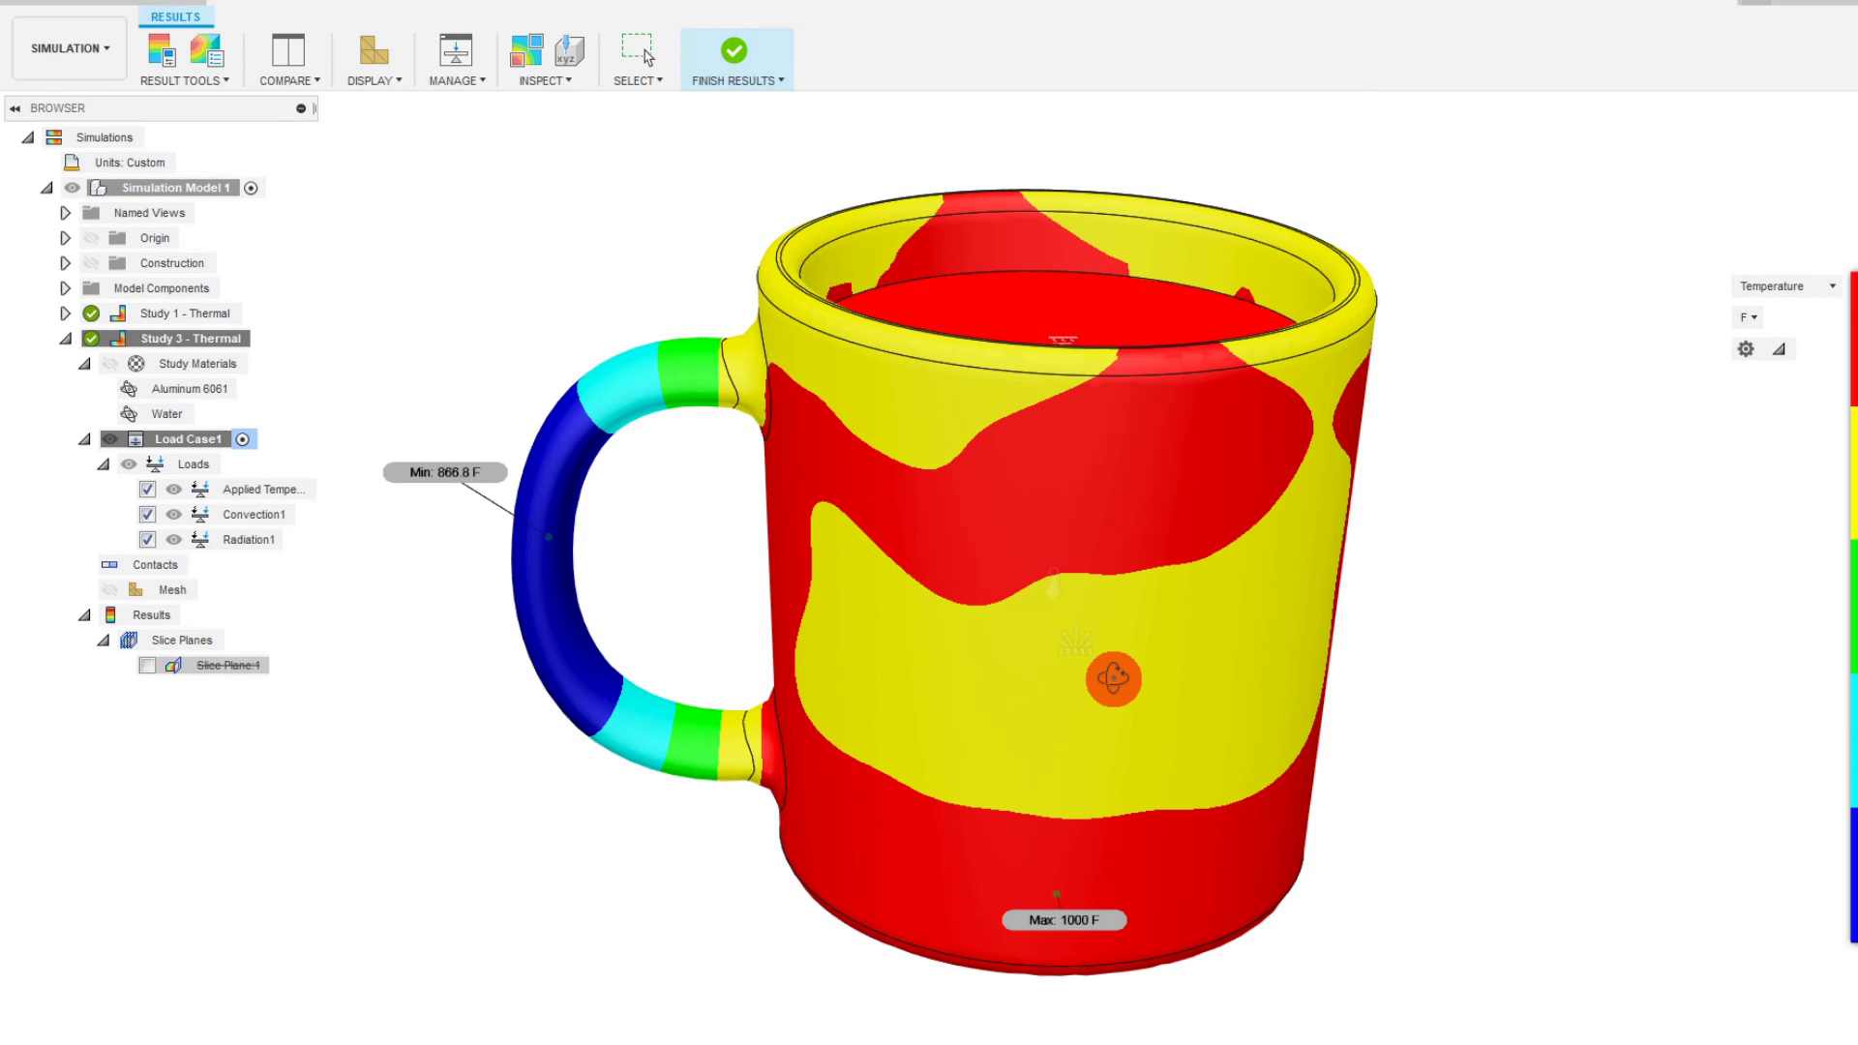
pyautogui.moveTo(1113, 678); pyautogui.dragTo(1087, 664)
pyautogui.press('Escape')
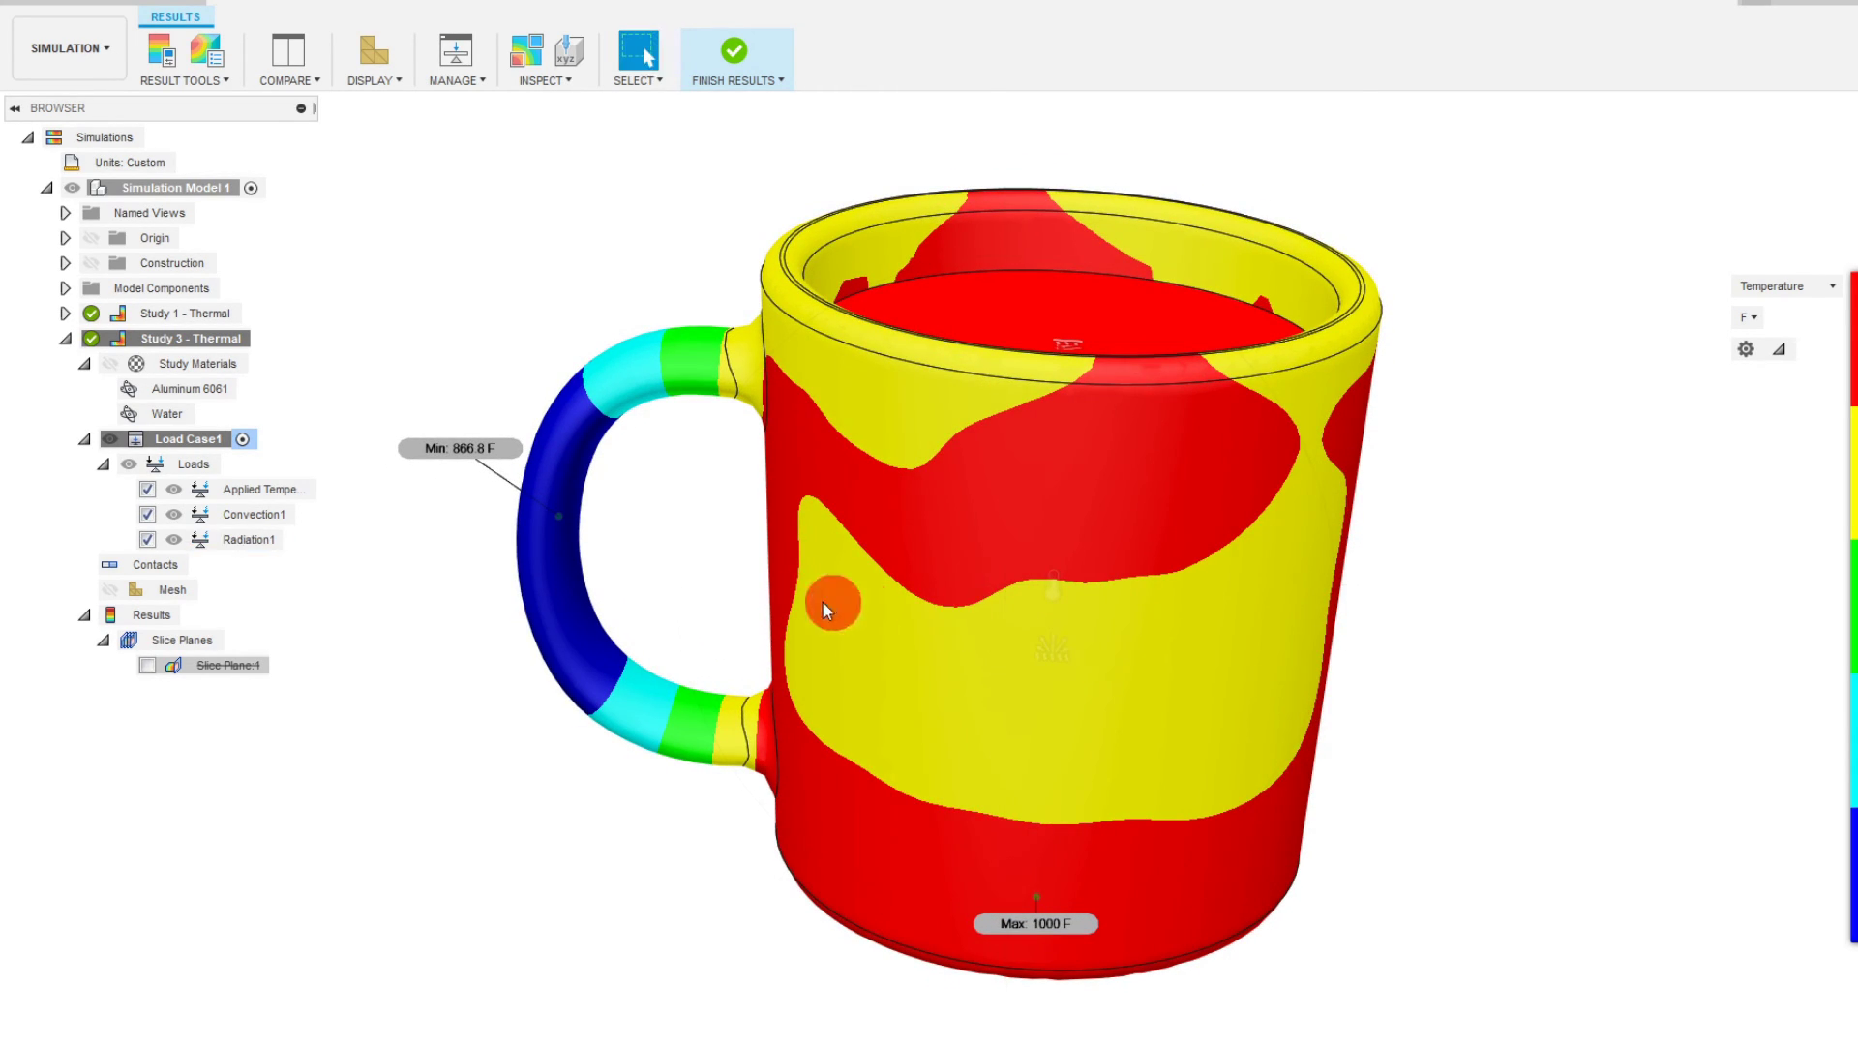
# - Open the Contacts Manager for the aluminum mug's thermal study
pyautogui.doubleClick(169, 566)
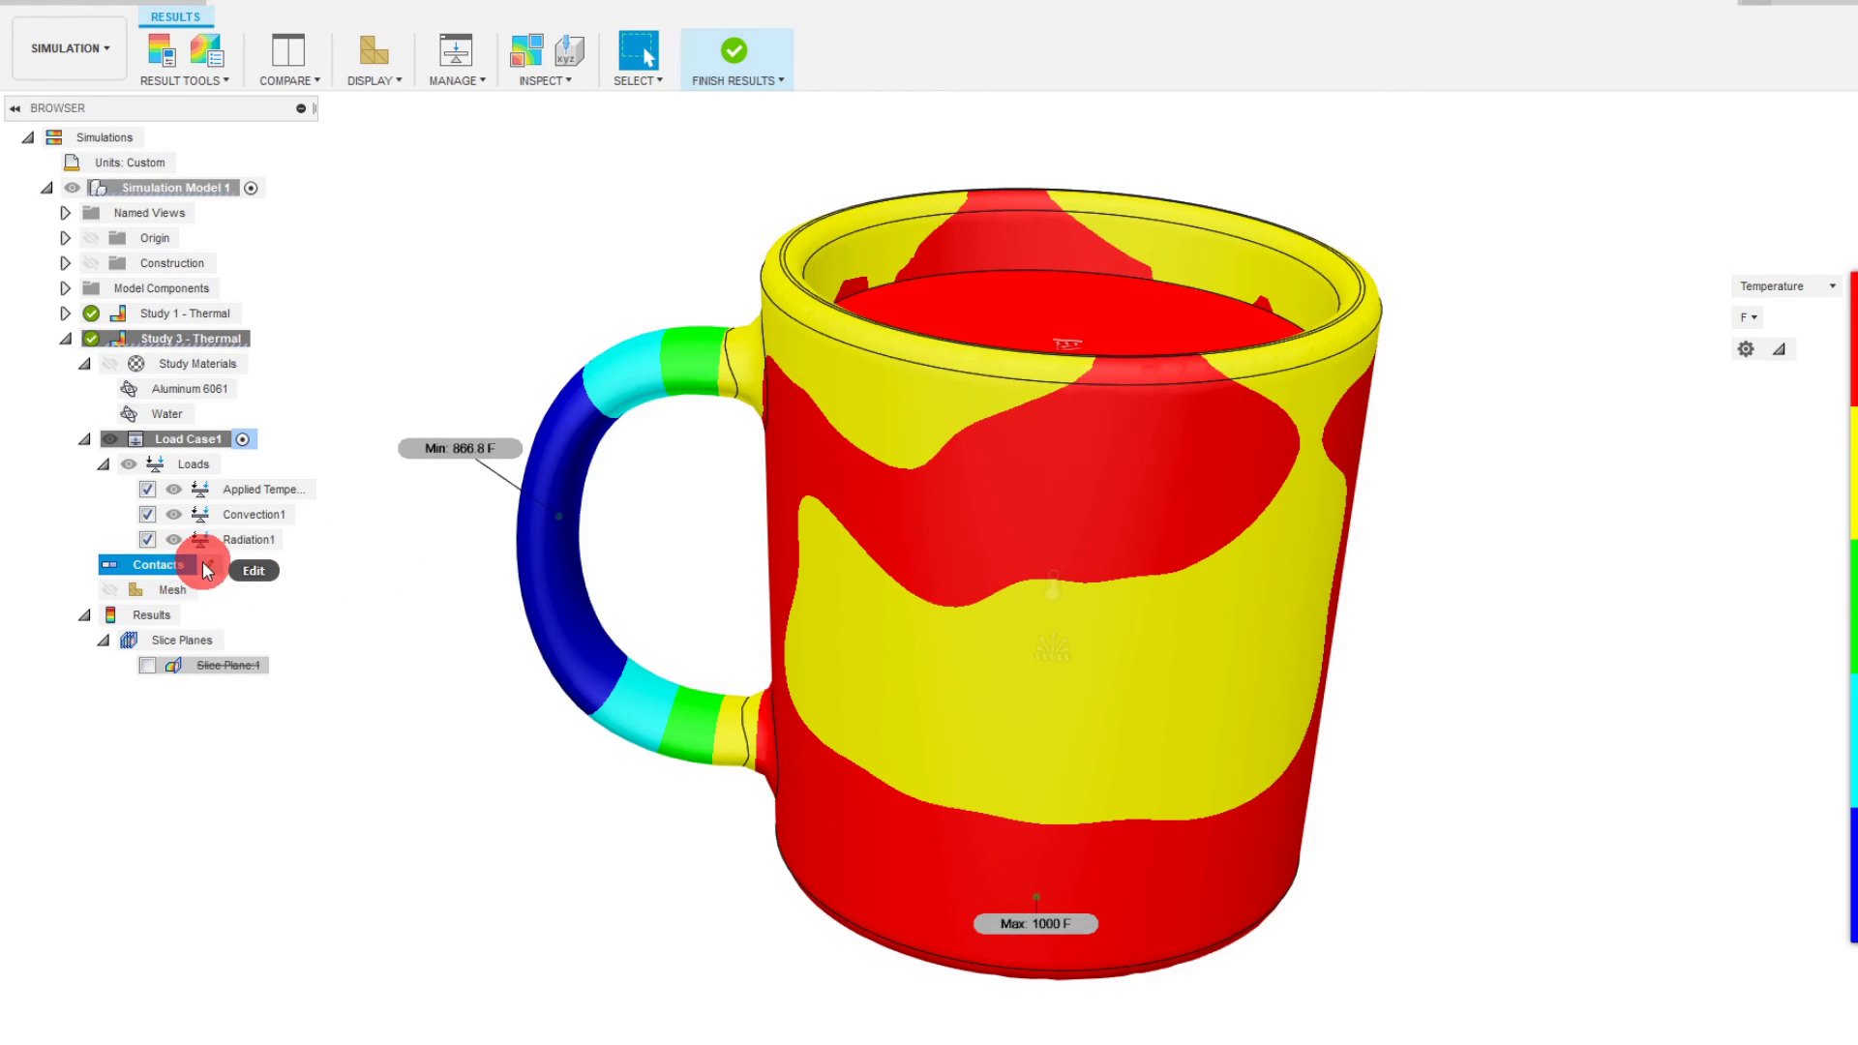
pyautogui.click(698, 495)
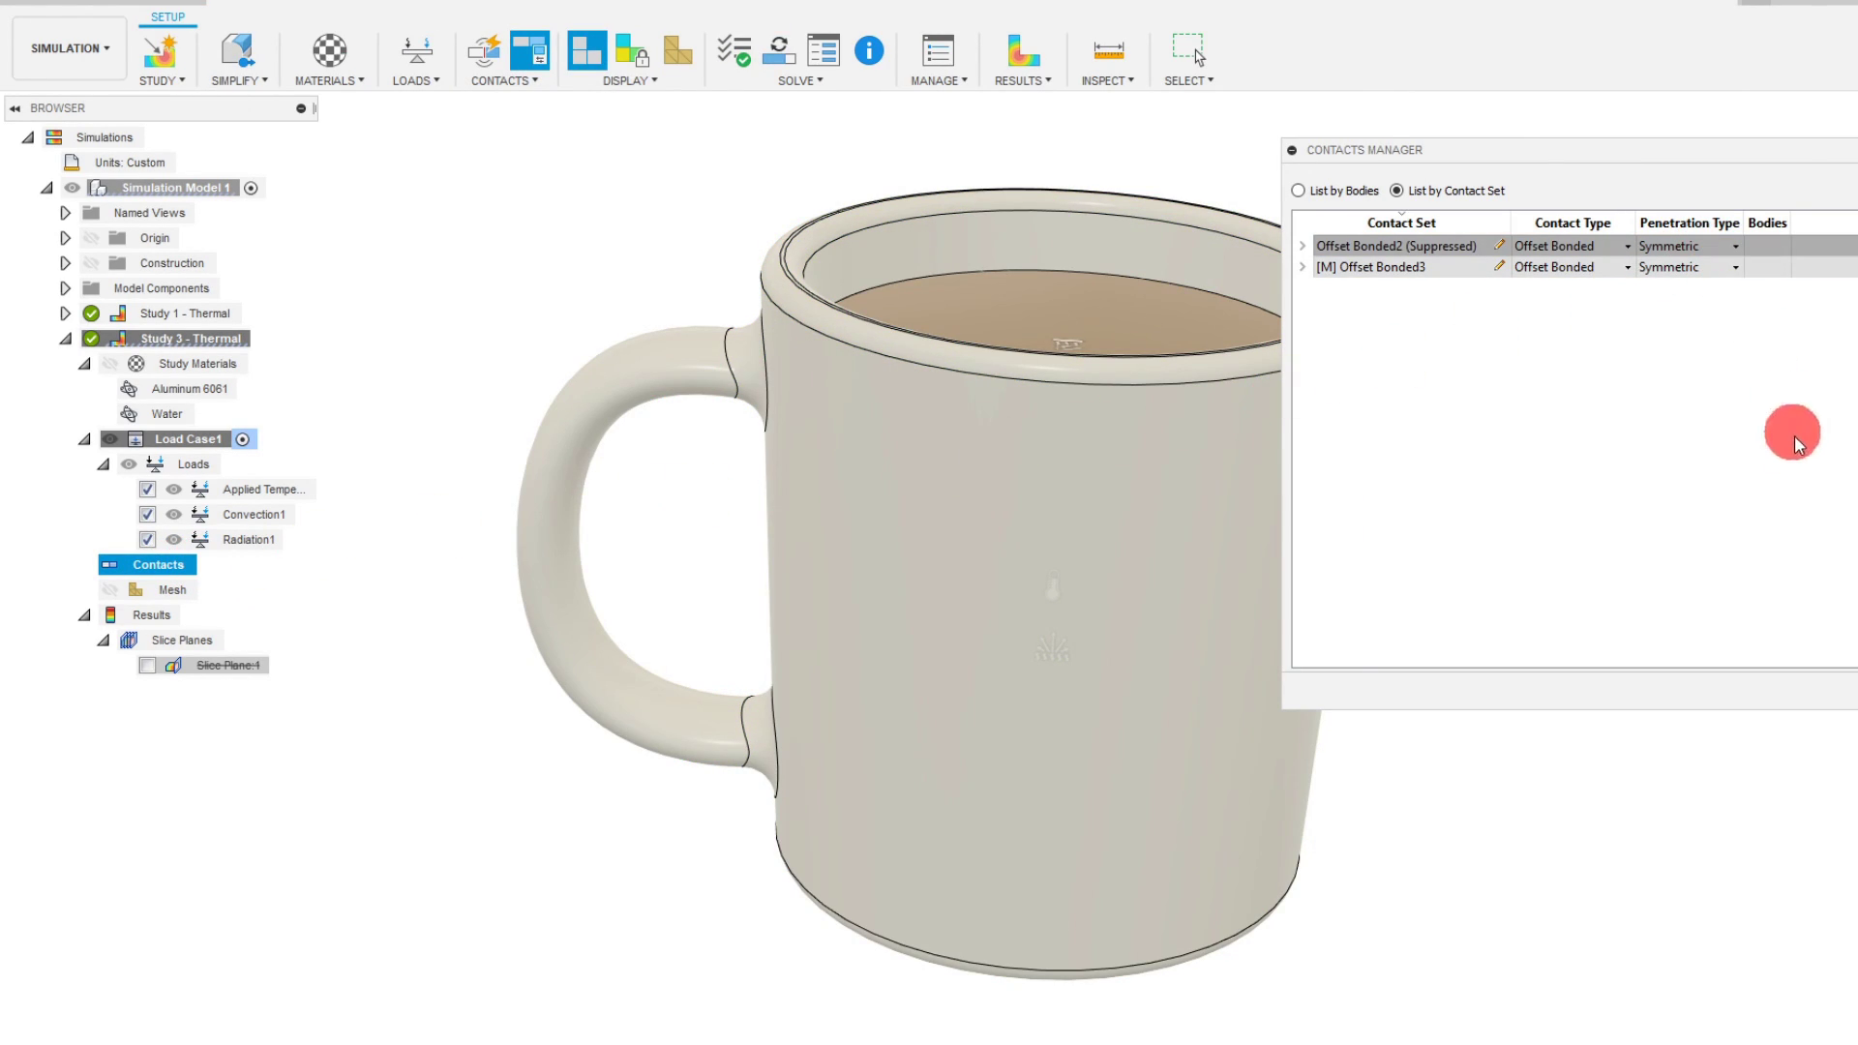